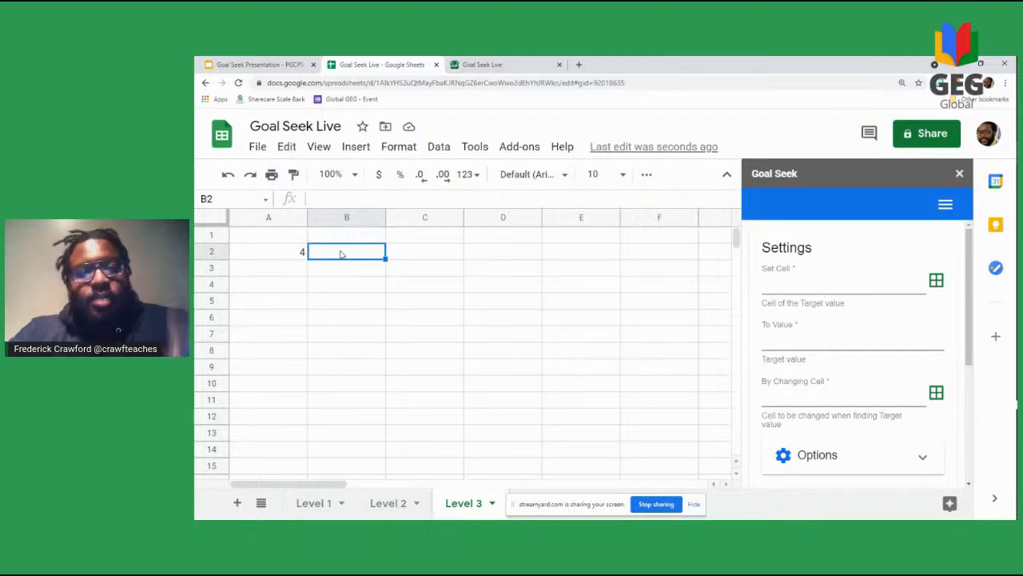
double_click(341, 254)
text(=)
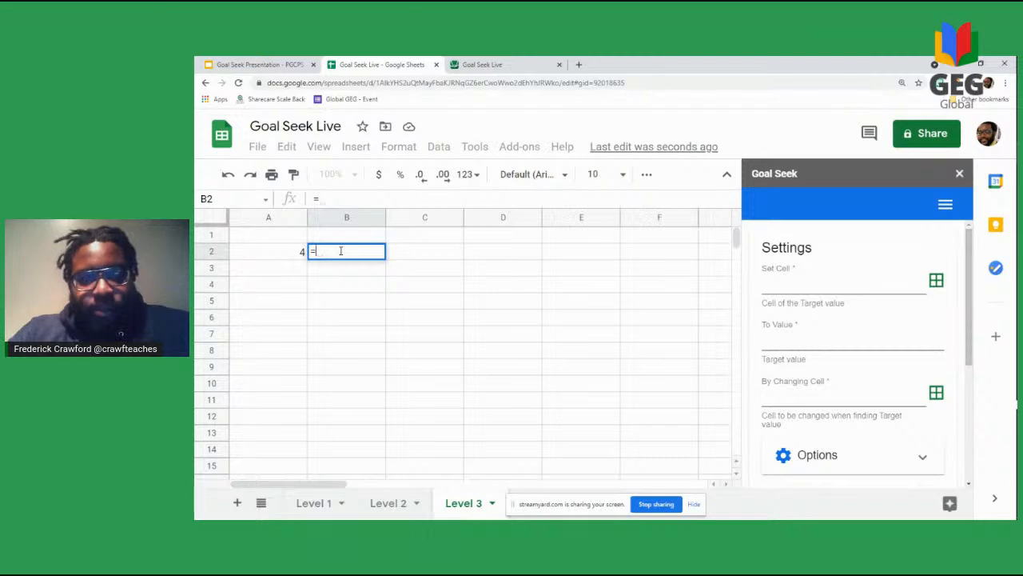
click(290, 254)
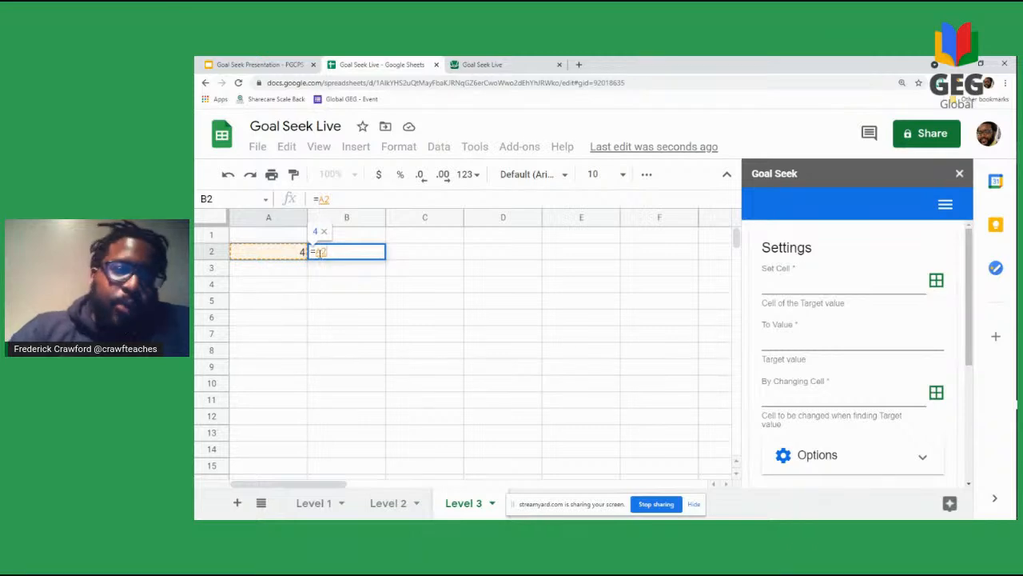
key(BackSpace)
key(BackSpace)
key(BackSpace)
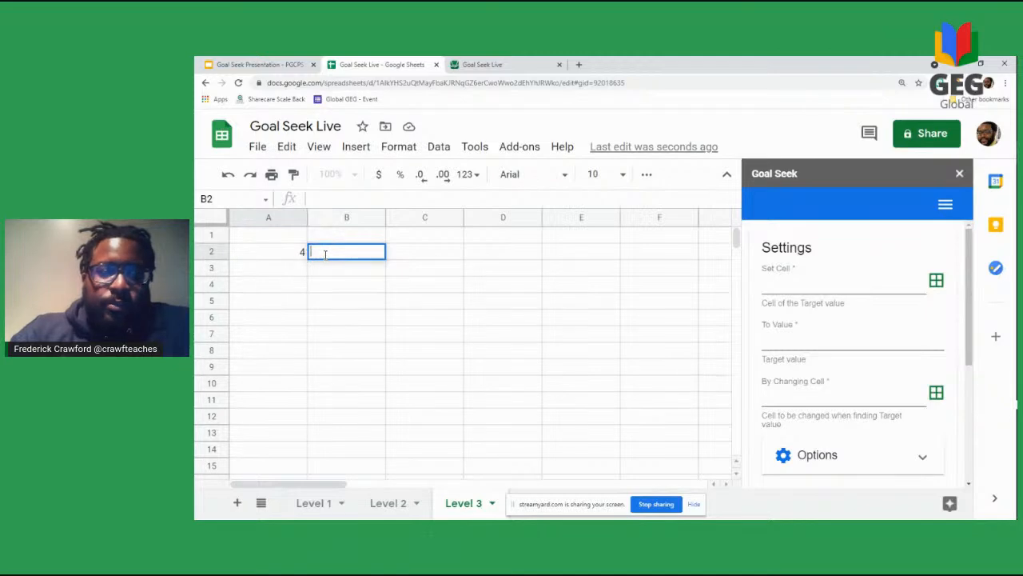
click(292, 253)
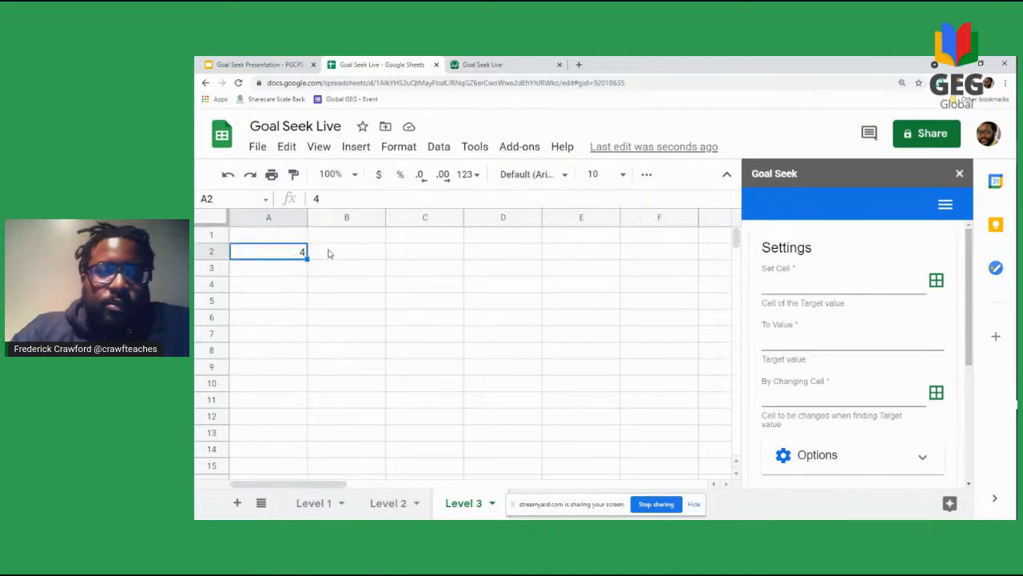
click(328, 253)
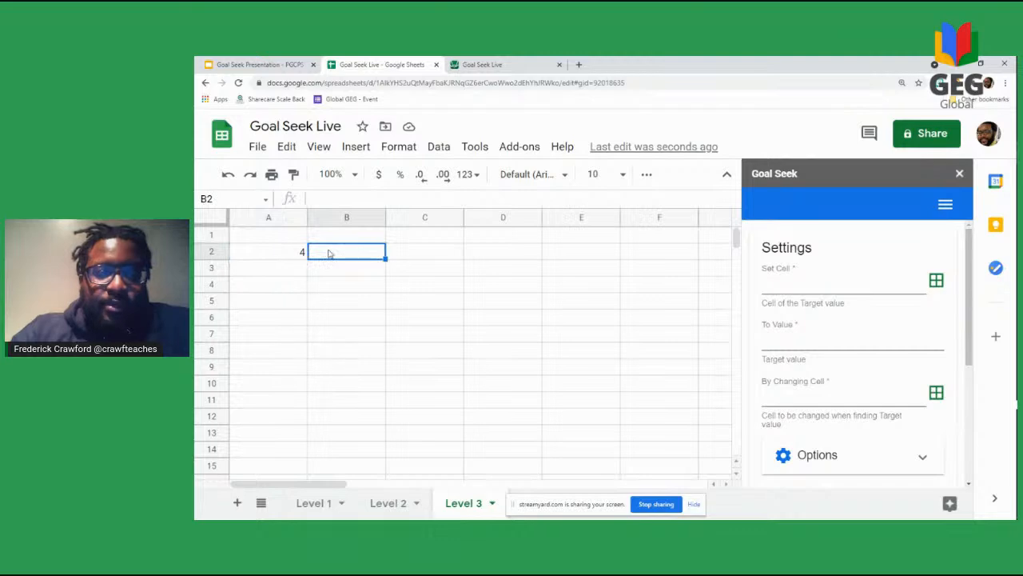
click(292, 253)
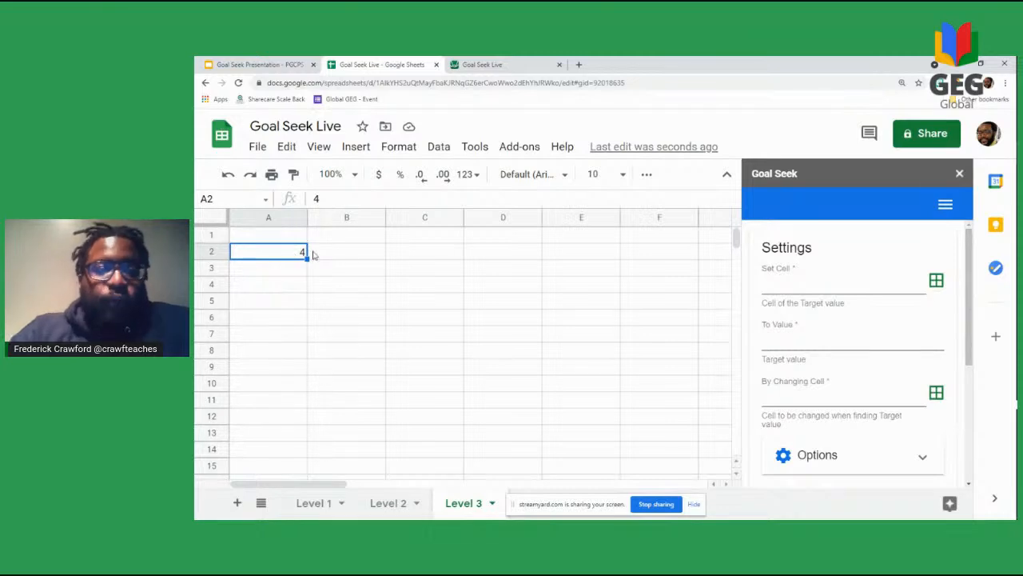
Step: Enter the formula =A2+5 in cell B2 of the Level 3 sheet
click(317, 254)
text(=)
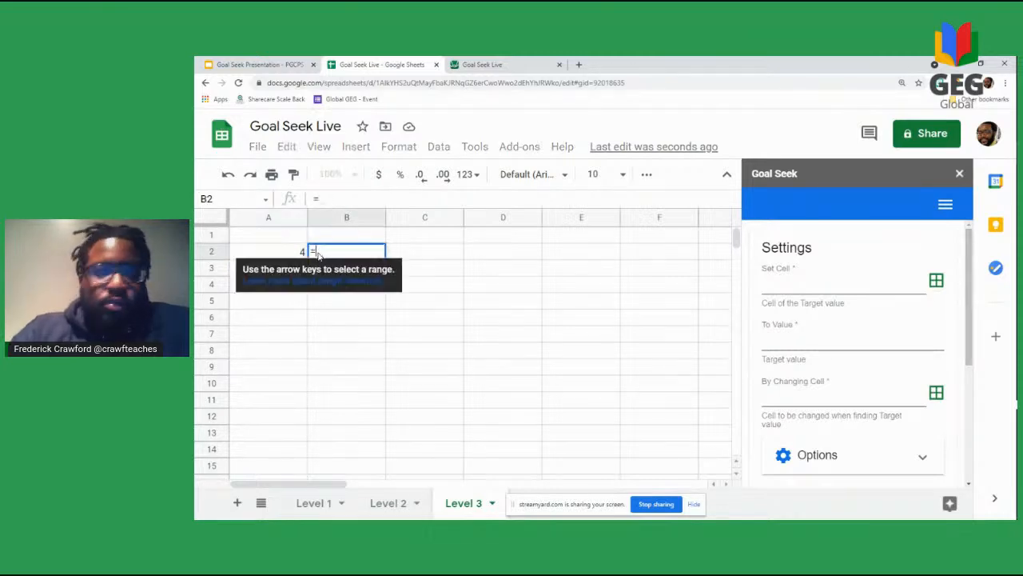
click(266, 252)
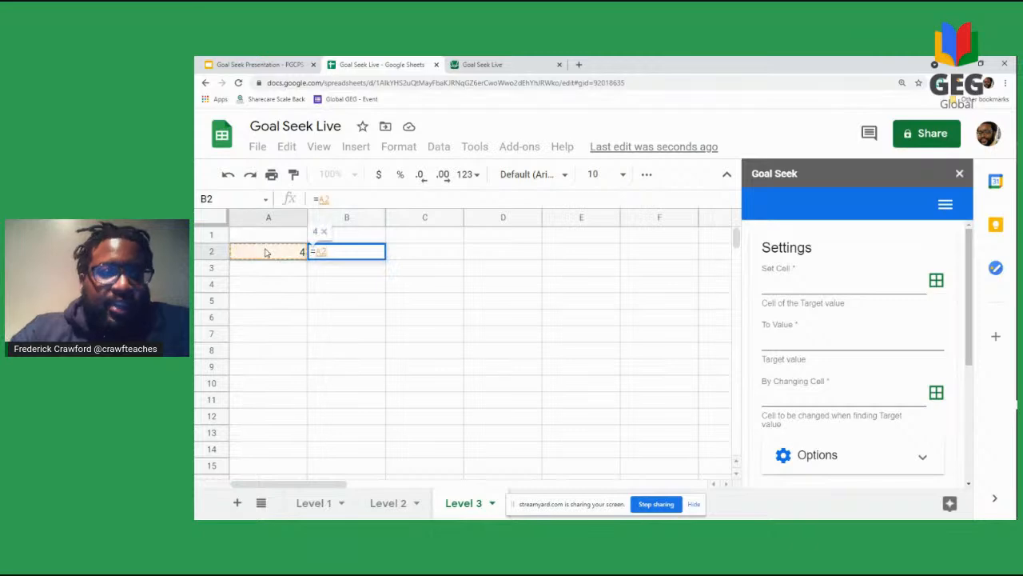
text(+5)
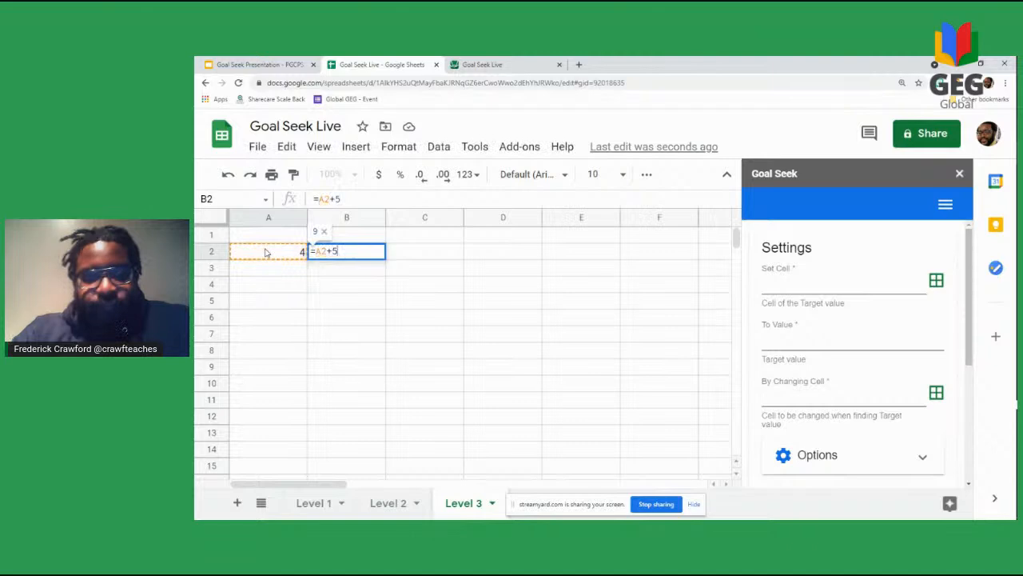
click(413, 271)
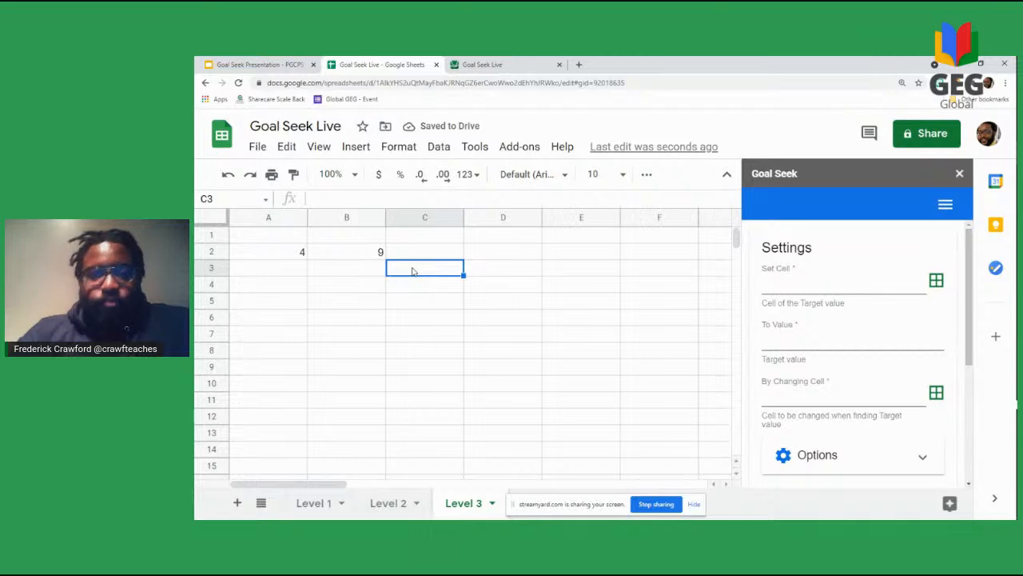
Step: Set Goal Seek's Set Cell to 'Level 3'!B2 and its target value to 20
click(371, 253)
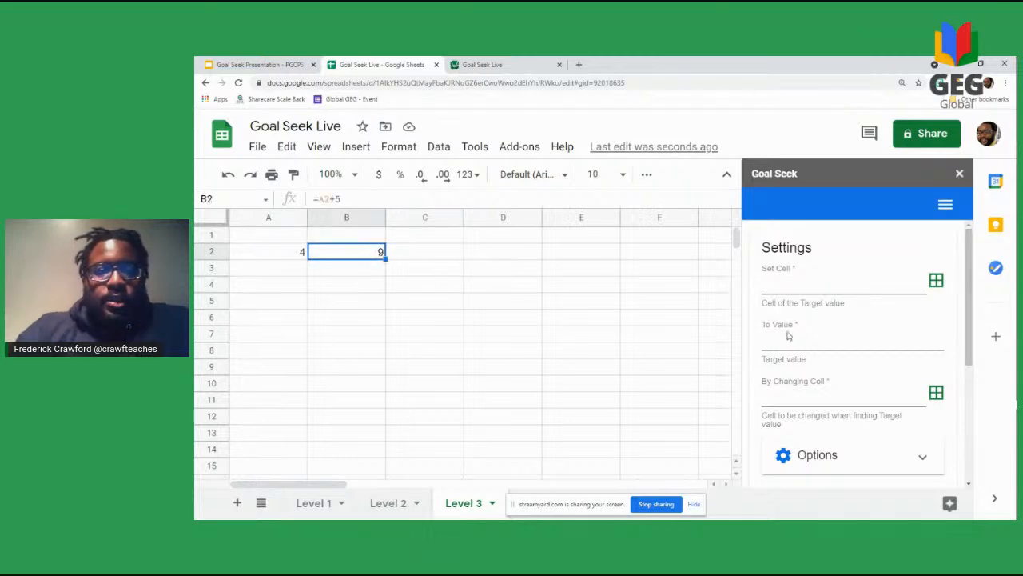
click(860, 282)
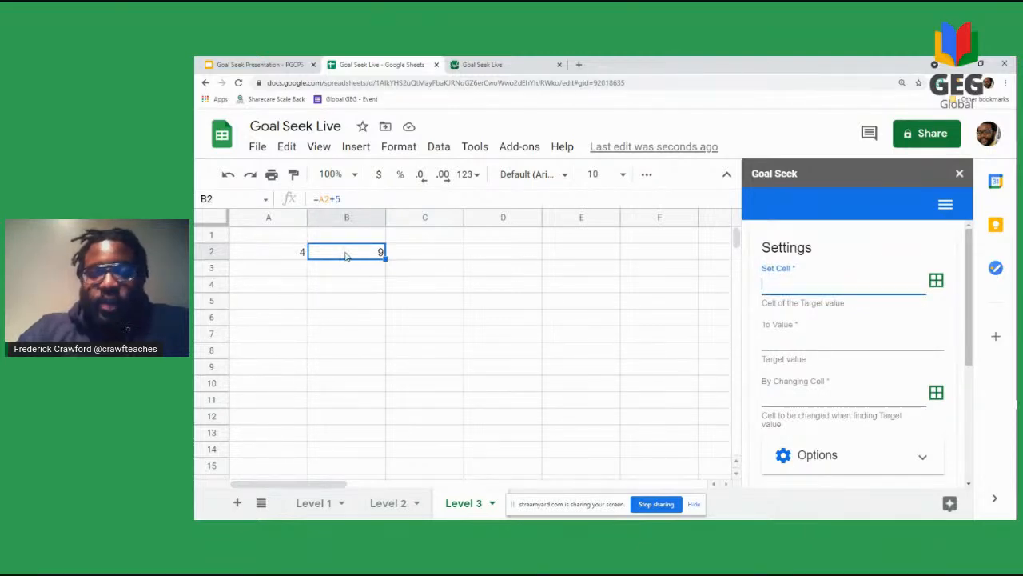
click(936, 279)
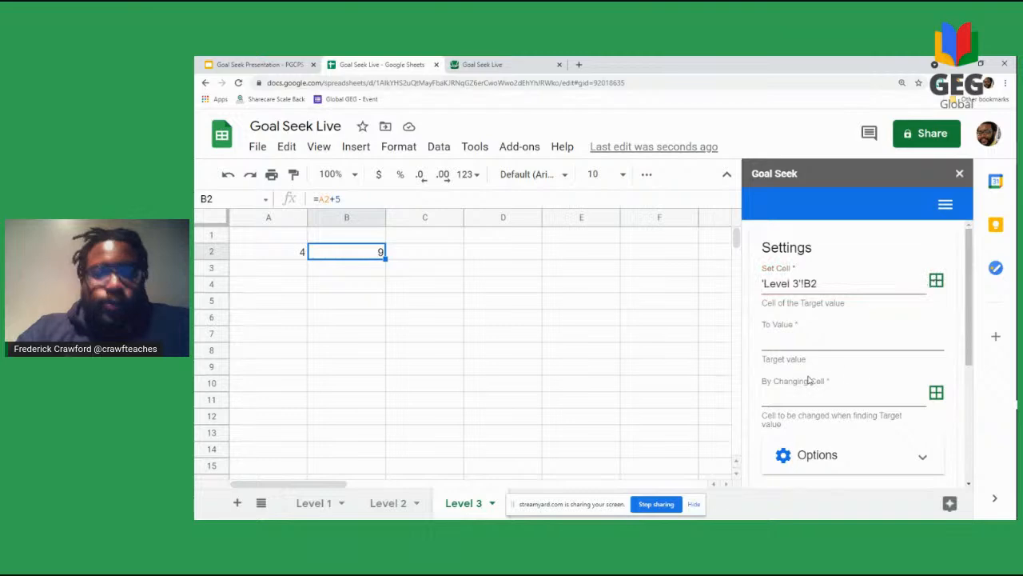
click(797, 341)
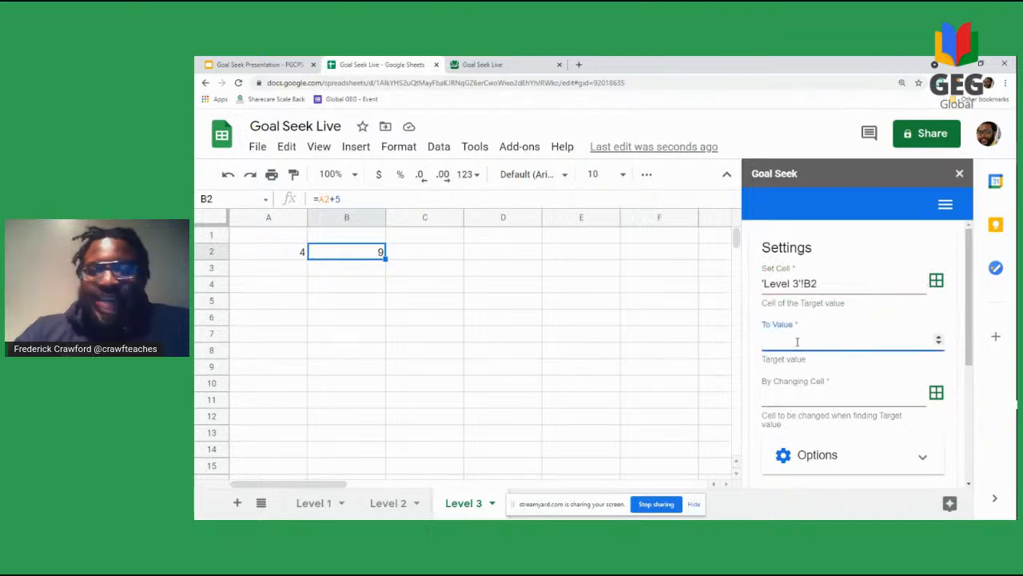
text(20)
Step: Assign 'Level 3'!A2 as the cell Goal Seek changes to reach the target value
click(790, 395)
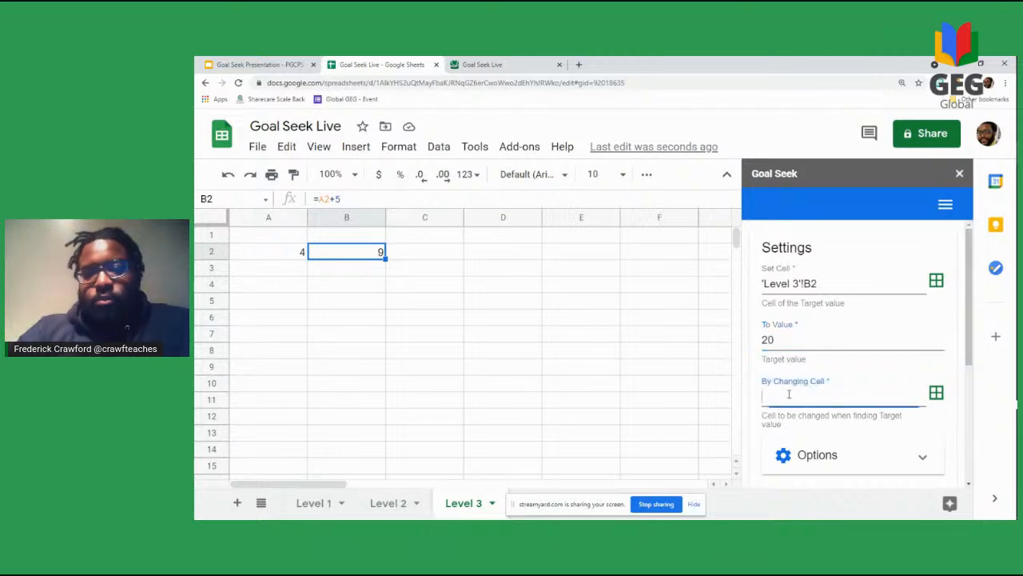
click(253, 256)
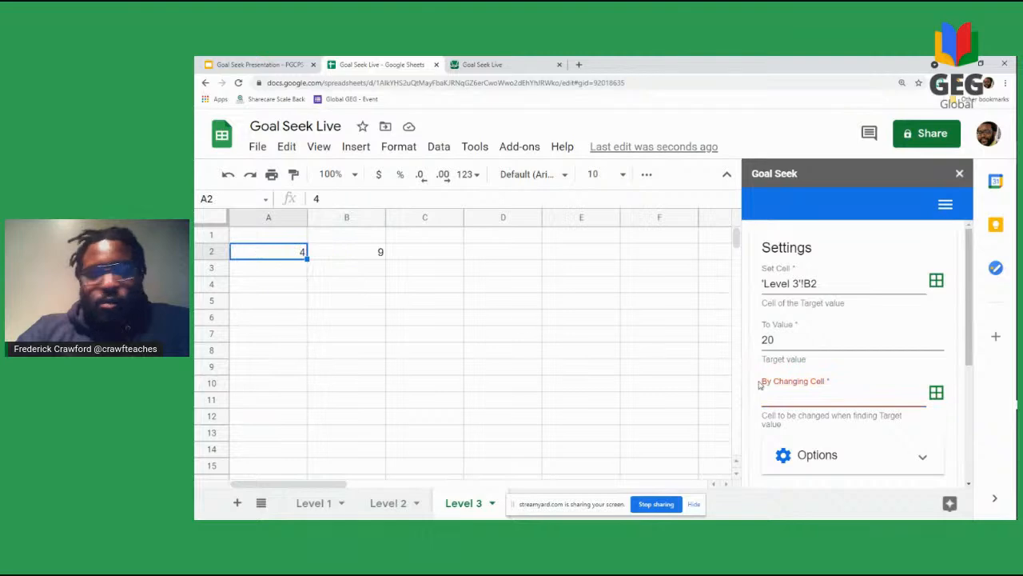
click(937, 392)
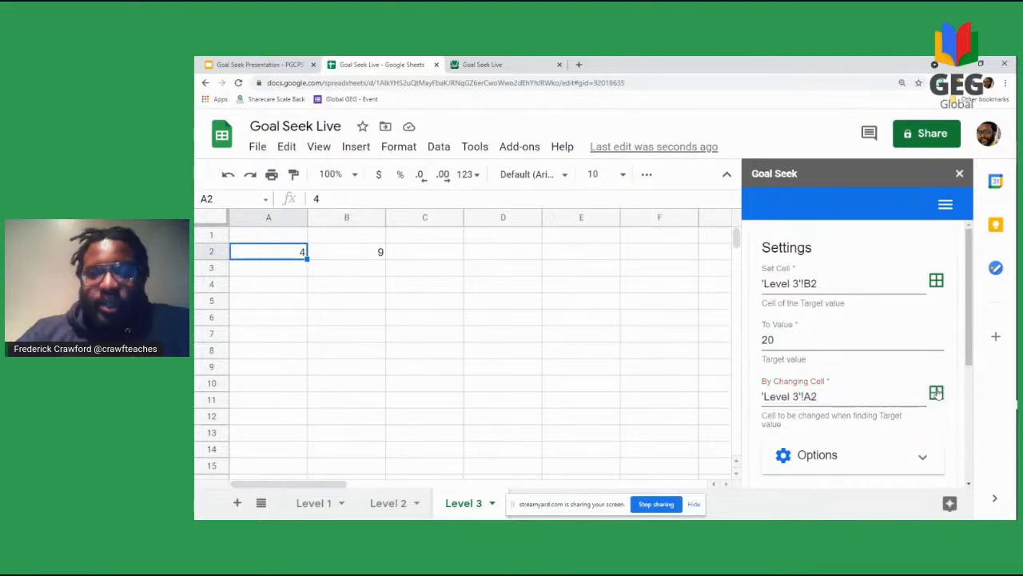
Step: Solve the configured Goal Seek and dismiss its completion message
scroll(896, 344, down, 2)
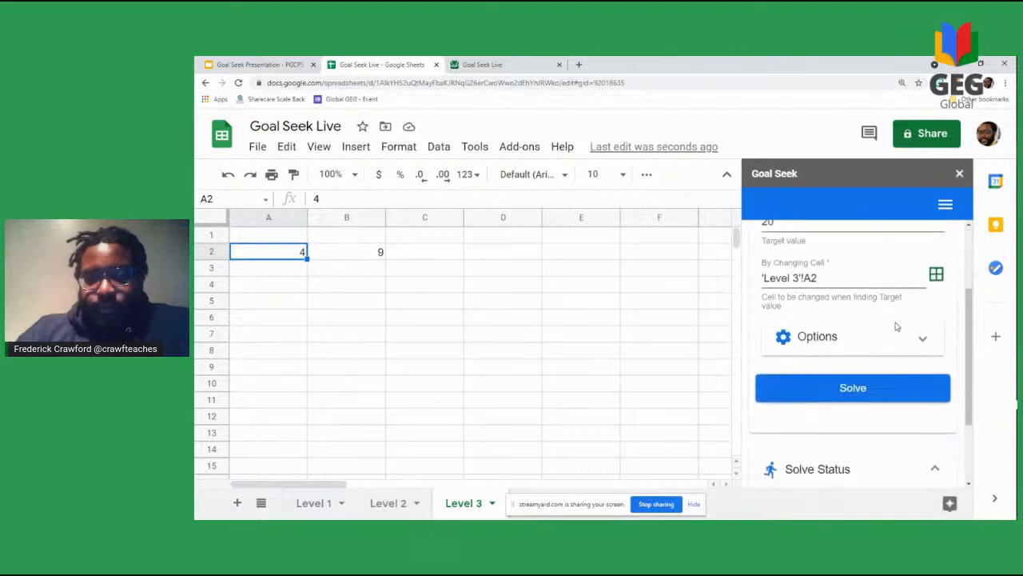
click(868, 370)
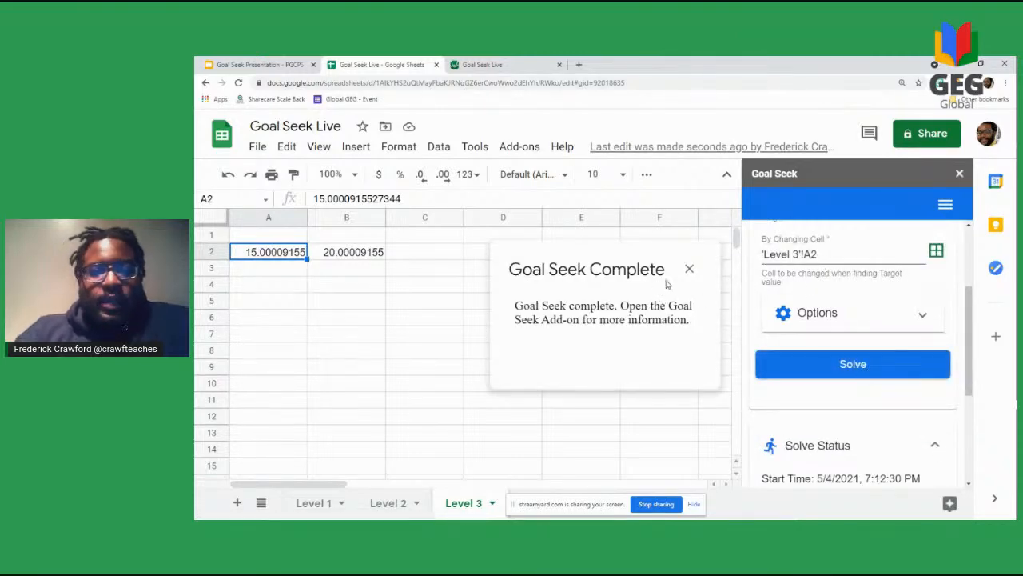
click(689, 269)
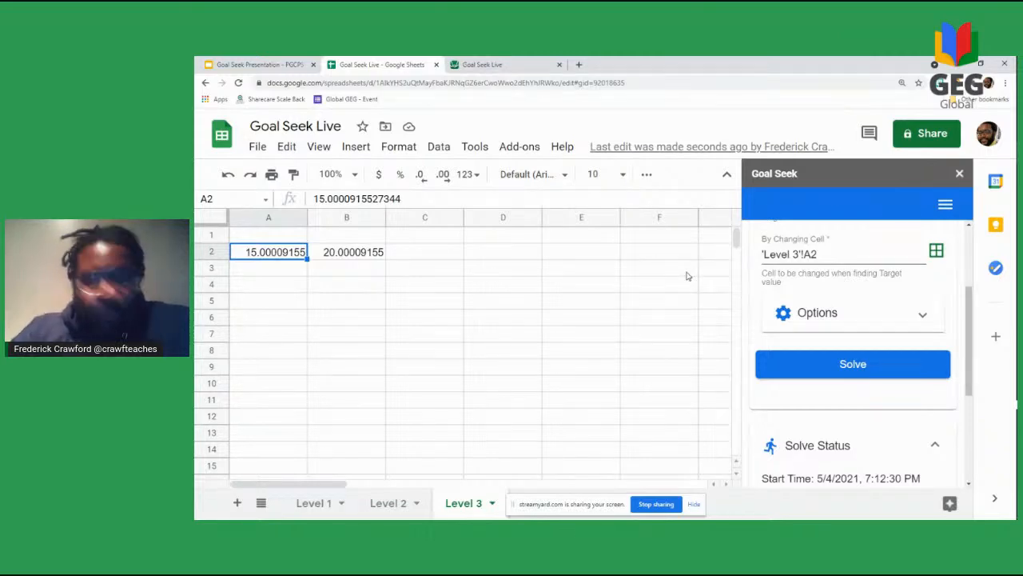
Step: Set cell A2 to 12 as the new starting value and solve again with the same Goal Seek settings
scroll(822, 302, up, 1)
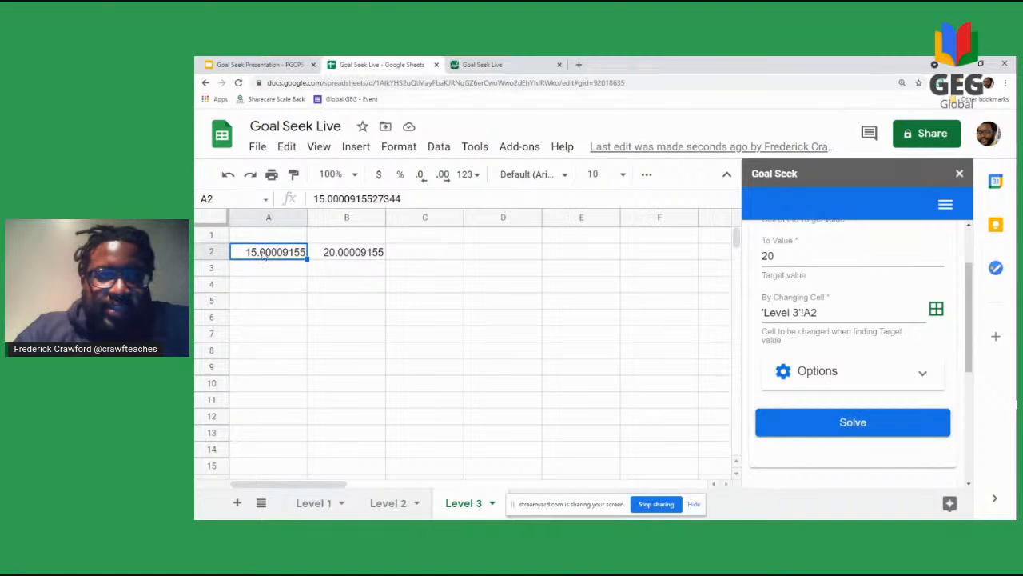
text(12)
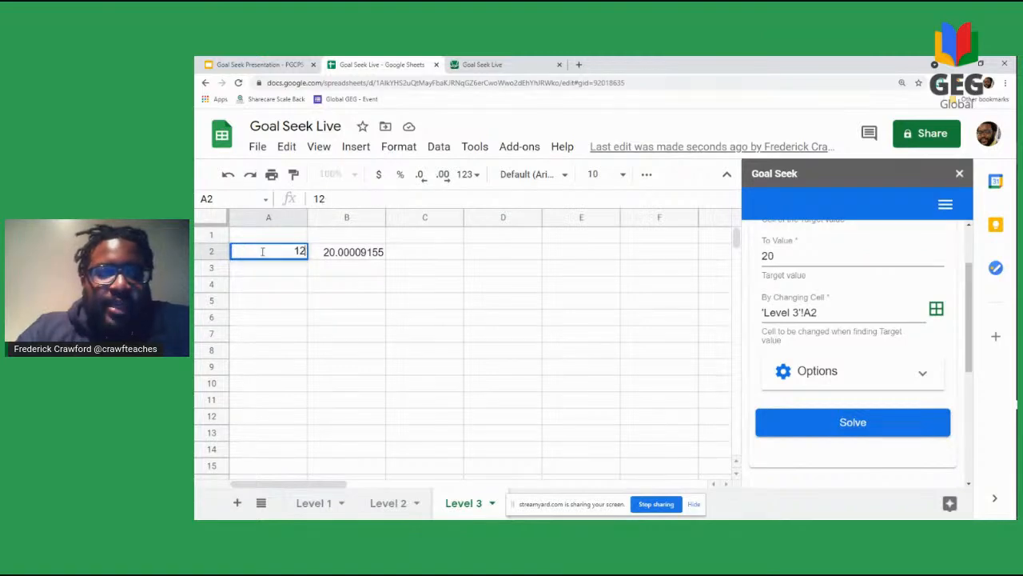
click(264, 254)
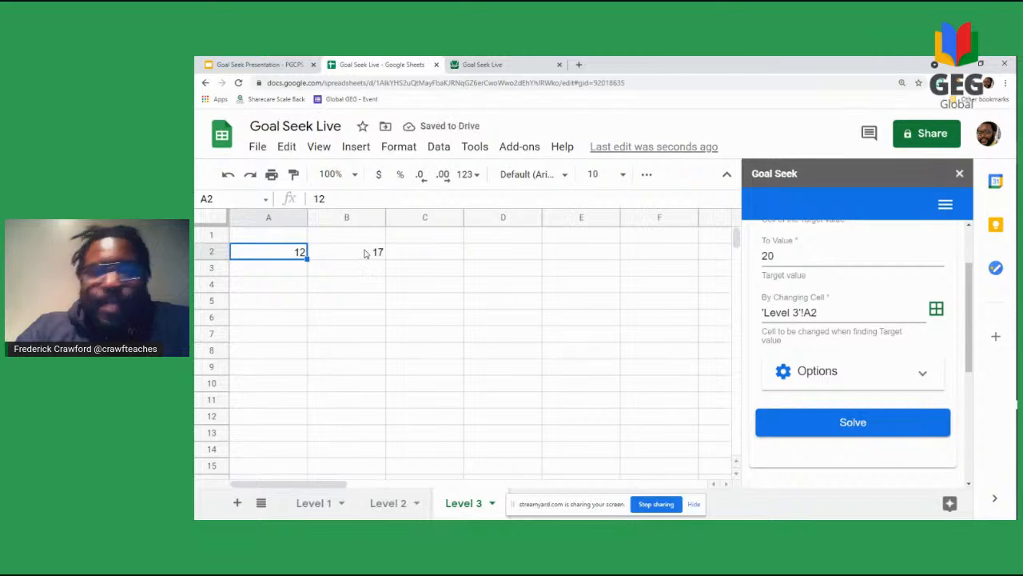
scroll(832, 301, up, 1)
scroll(832, 302, up, 1)
scroll(832, 302, down, 1)
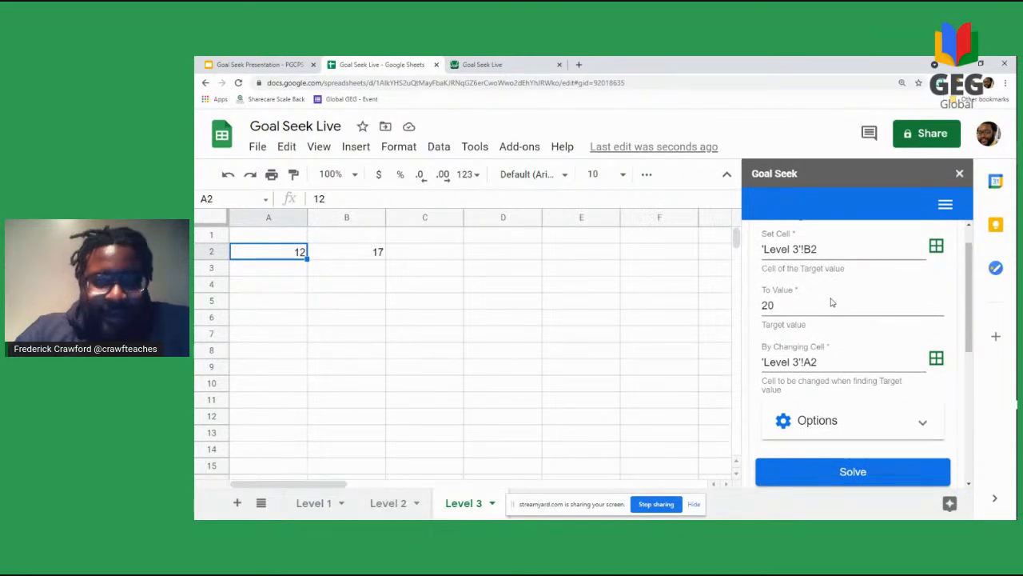
click(817, 472)
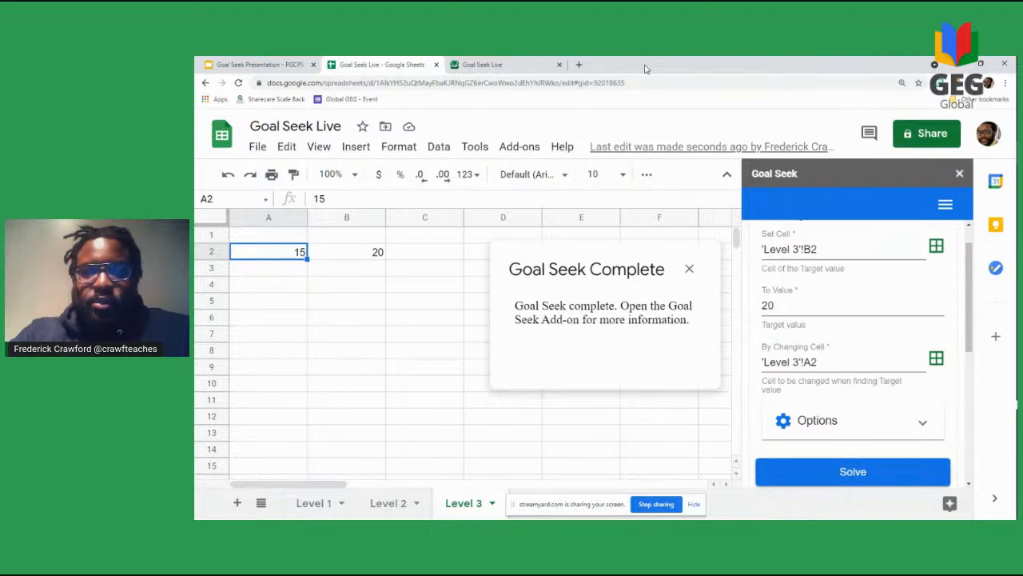
drag(646, 69, 534, 70)
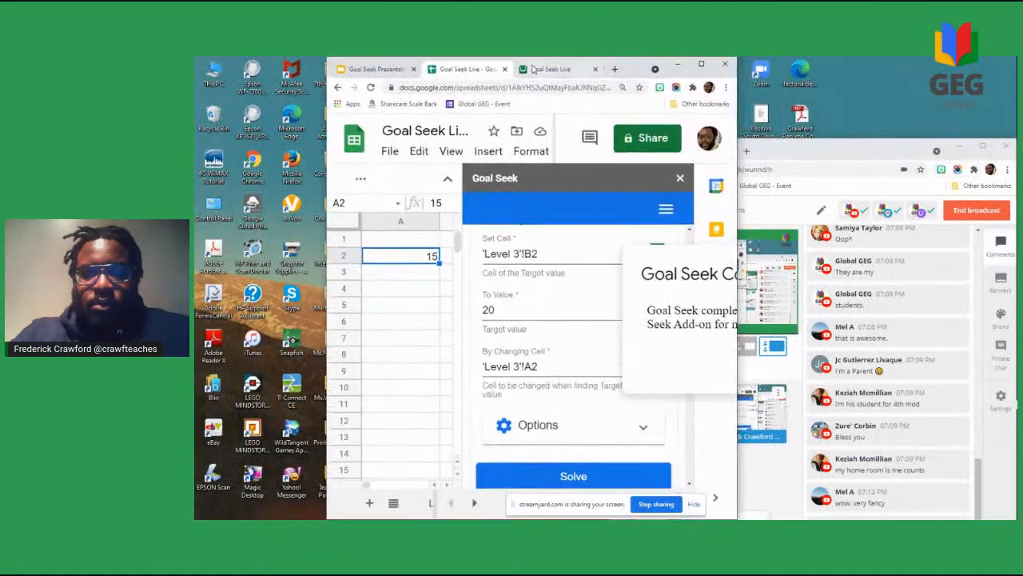
click(701, 65)
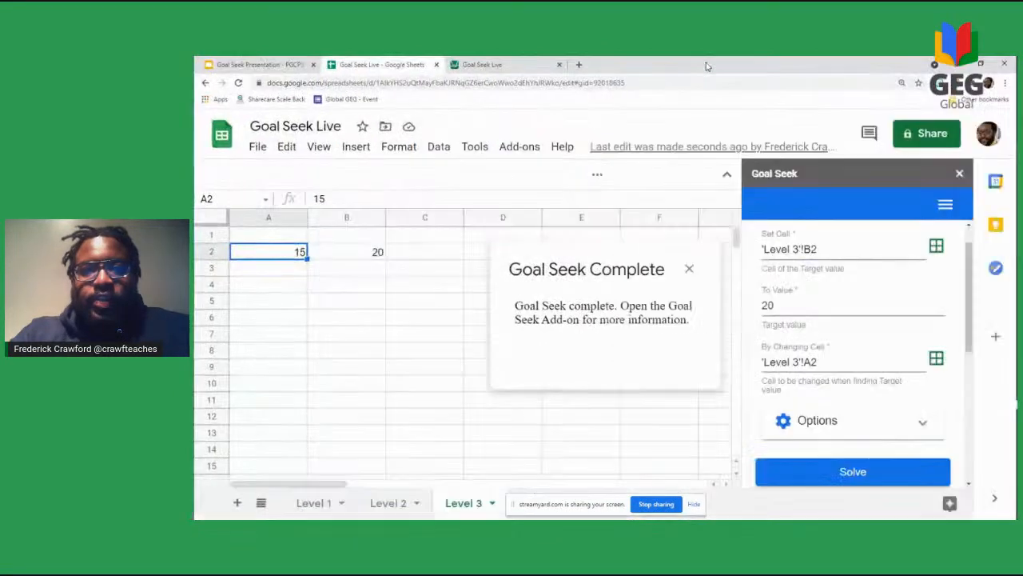
Step: Set cell A2 to 6, rerun Goal Seek with the same settings, and dismiss the completion messages
double_click(279, 252)
text(6)
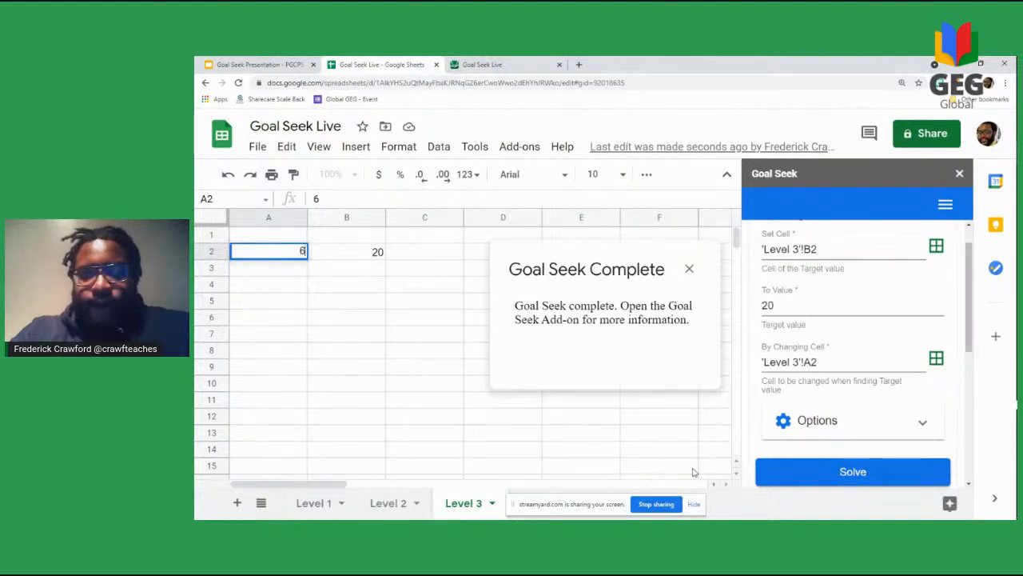
click(824, 474)
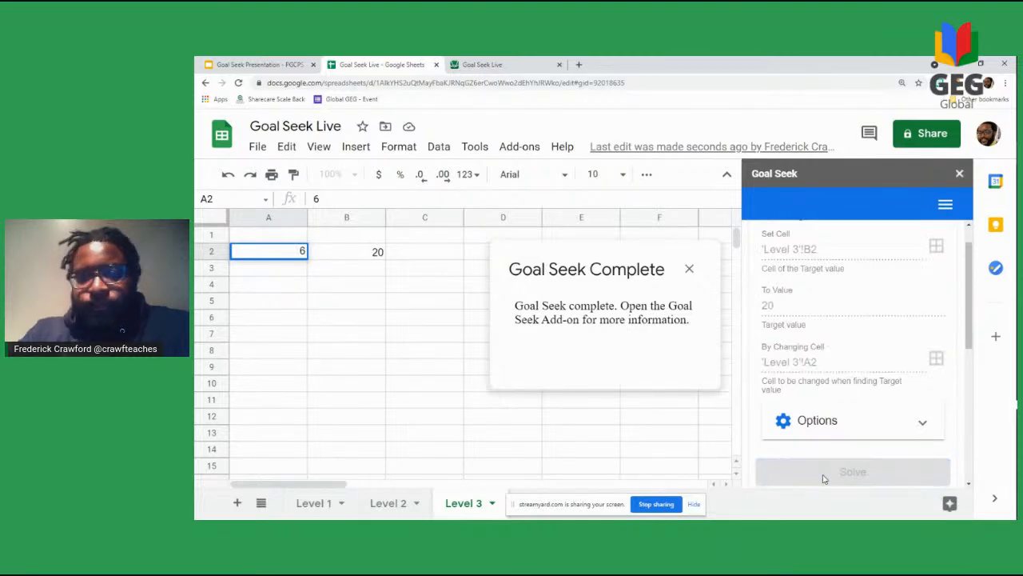
click(689, 269)
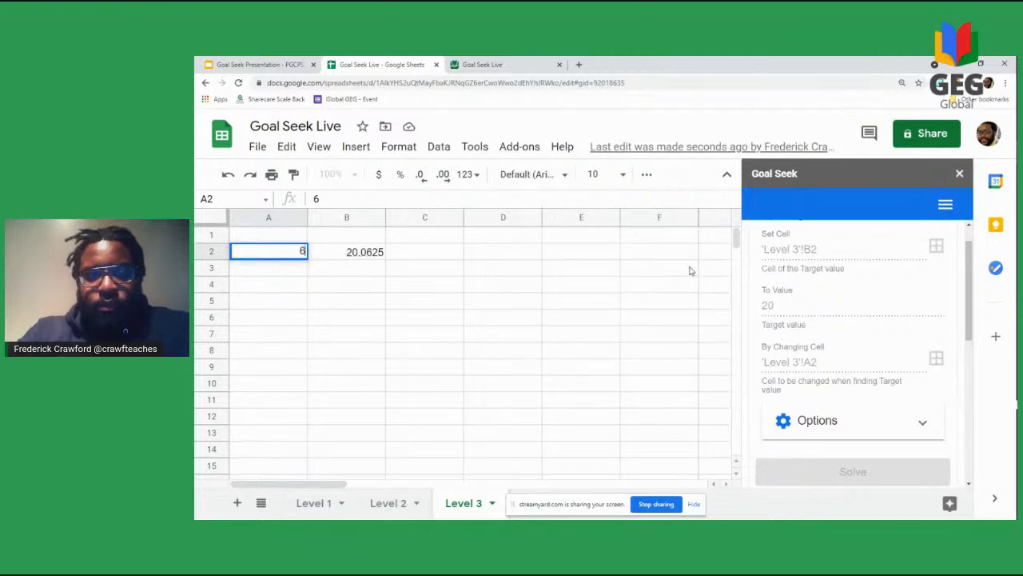
click(532, 323)
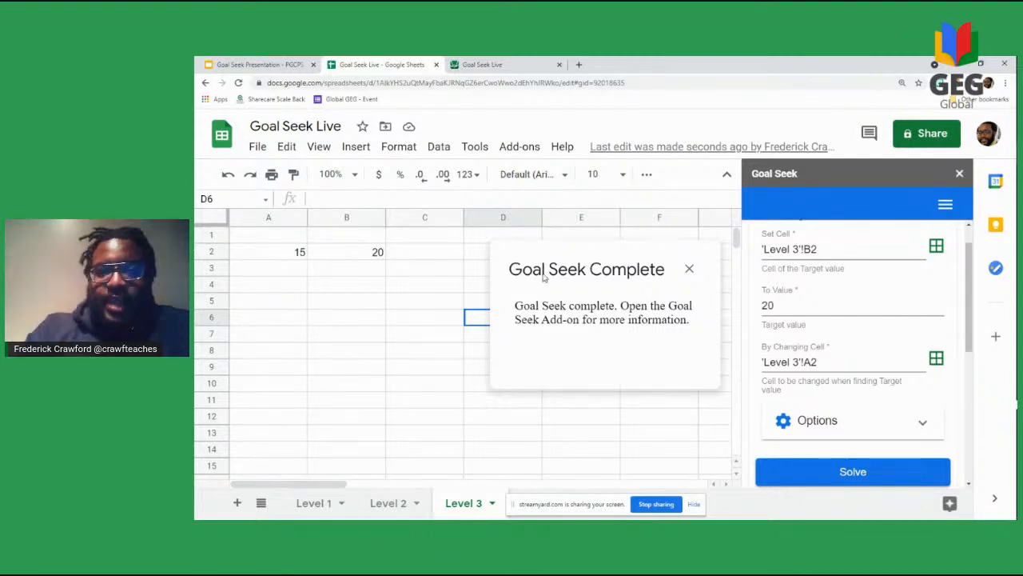
click(689, 268)
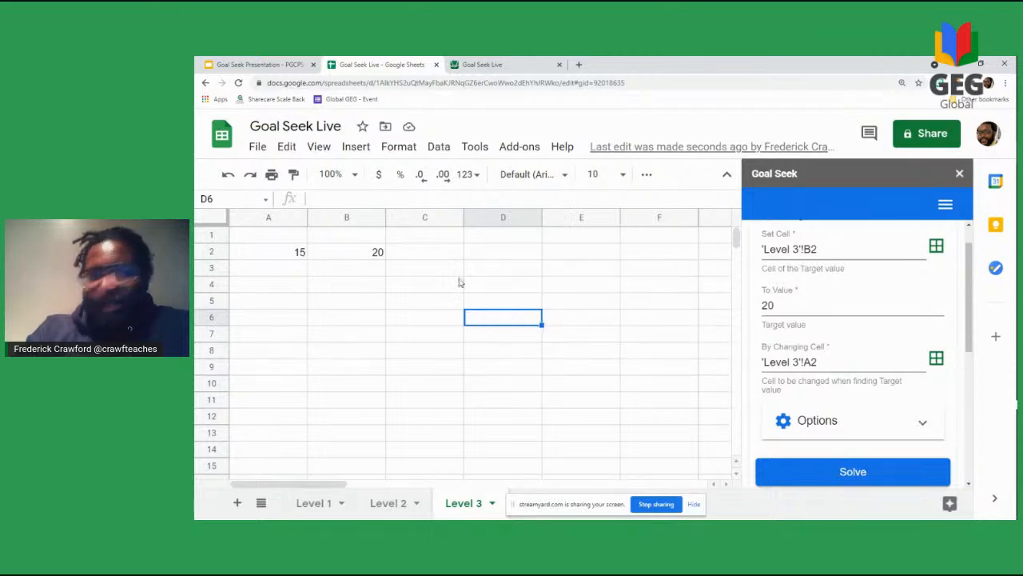
Step: Set cell A2 to 46 and solve once more with the same Goal Seek settings
click(269, 254)
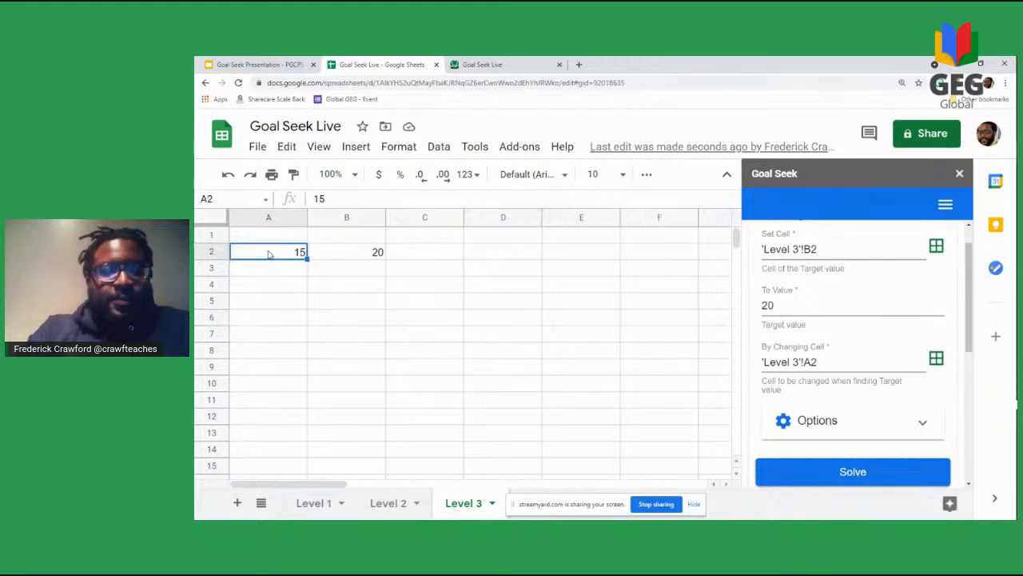
double_click(269, 253)
text(46)
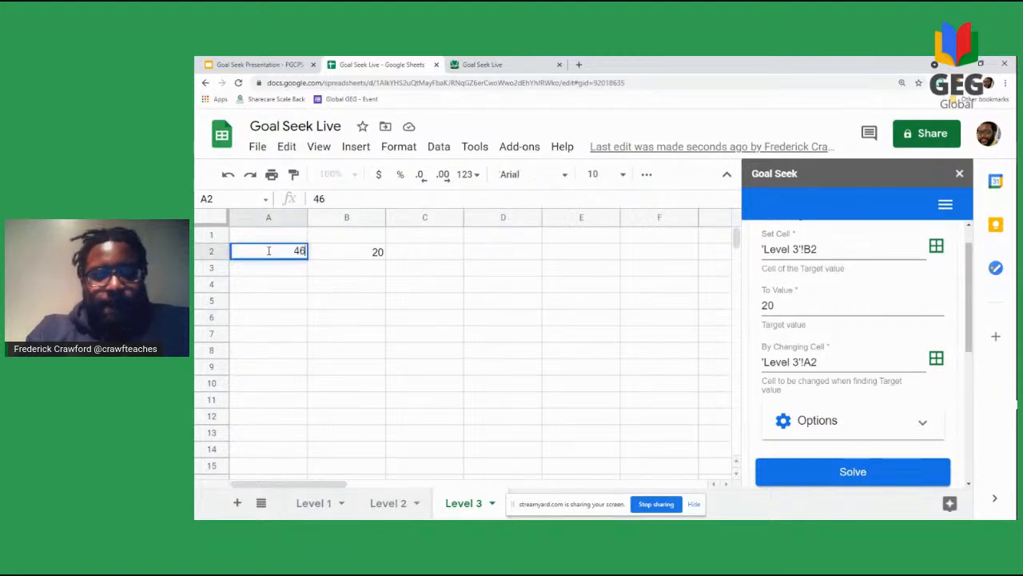
click(848, 473)
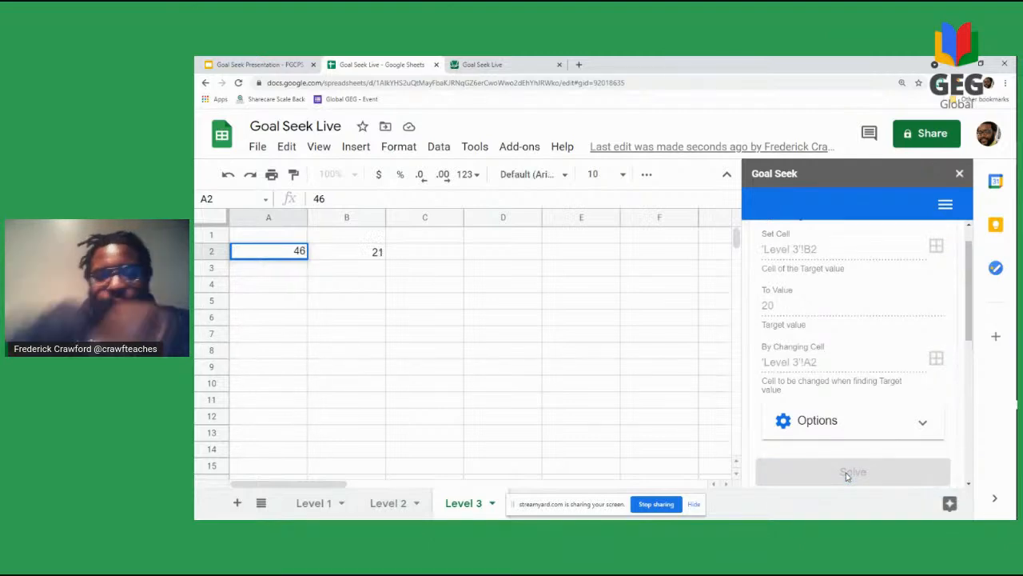
Step: Enter 28 in cell A4 and the formula =A4+5 in cell B4
click(497, 318)
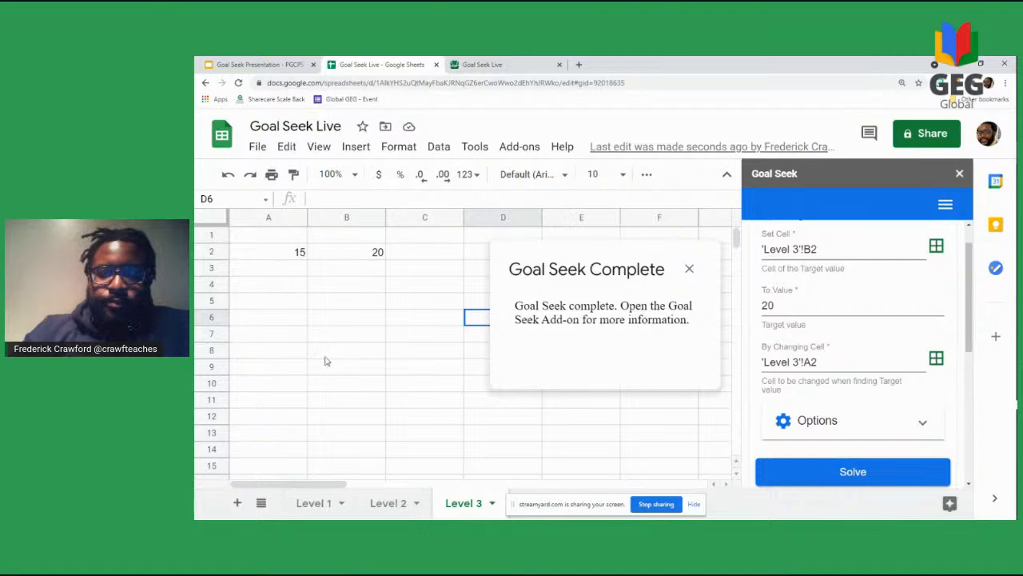
click(271, 292)
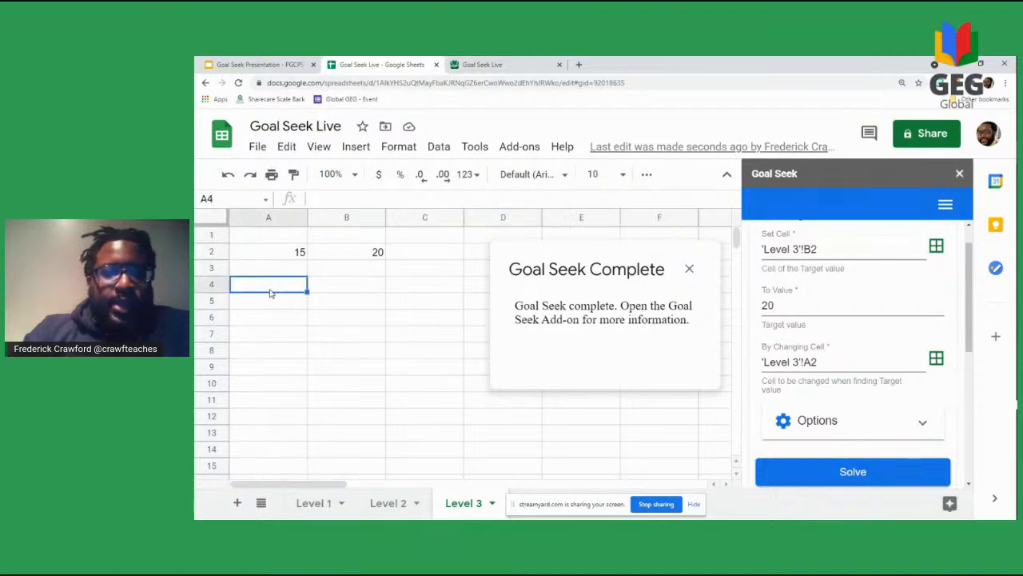
text(4)
text(28)
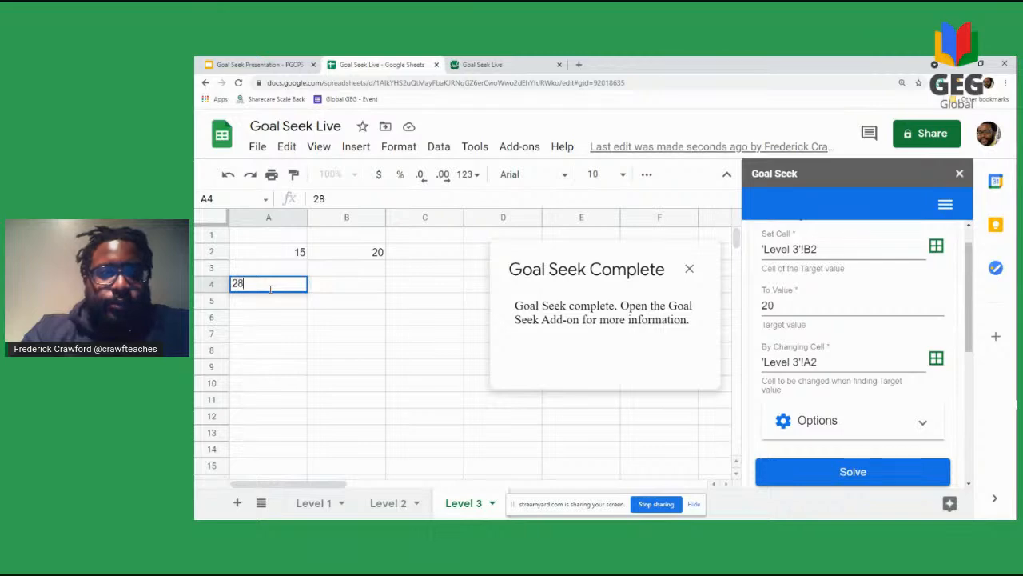
click(355, 288)
text(=)
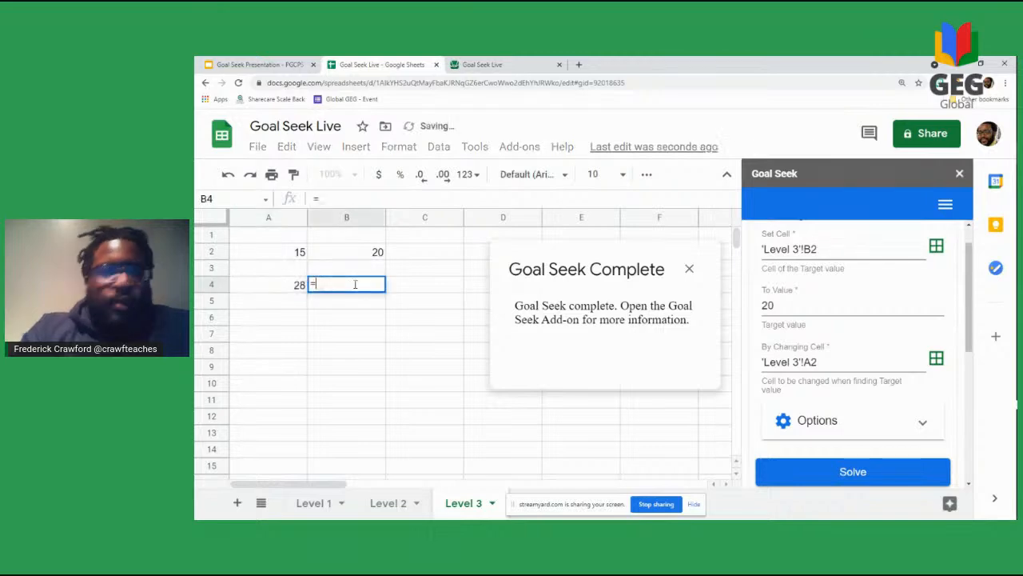
click(291, 286)
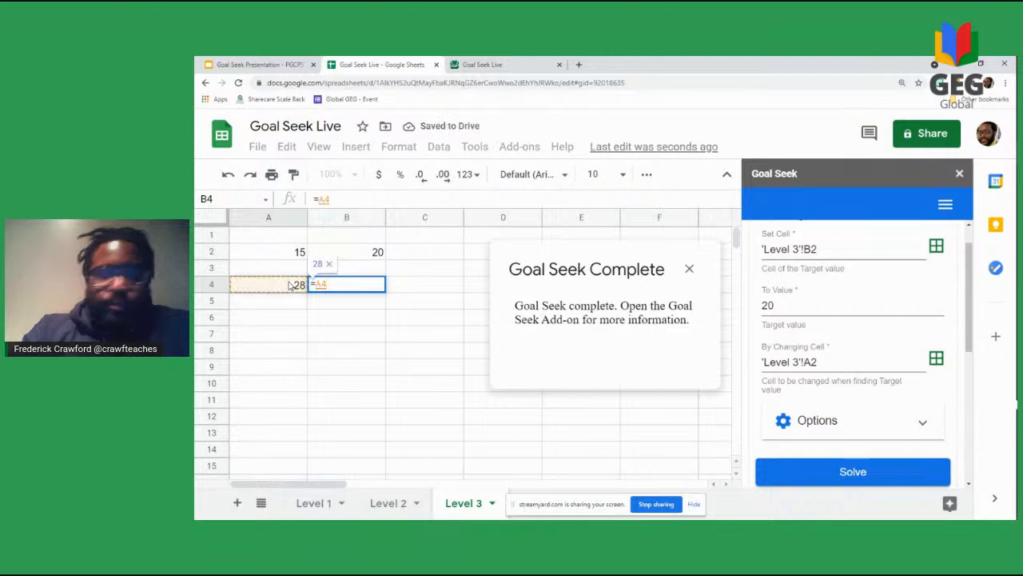
text(+)
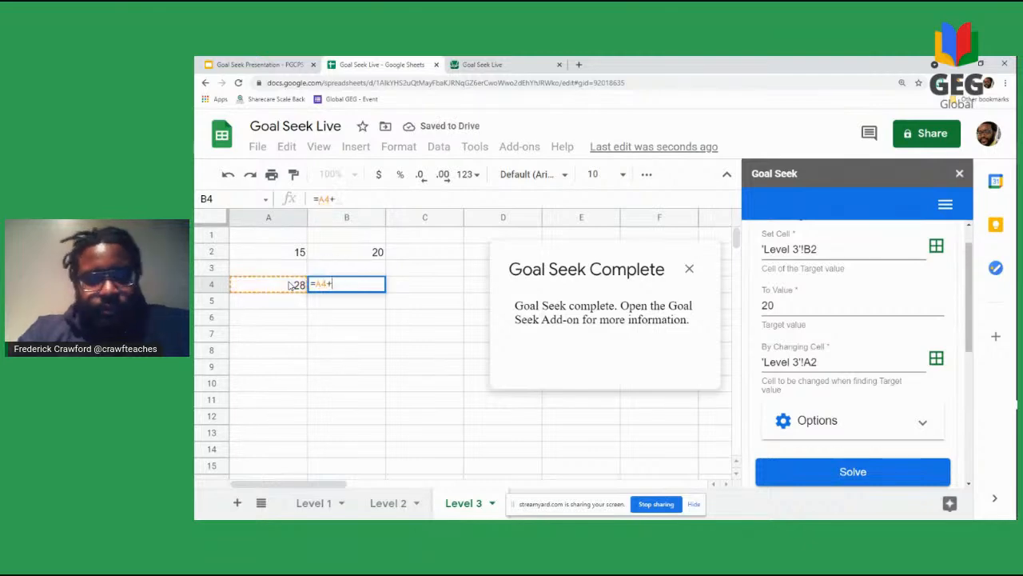
text(5)
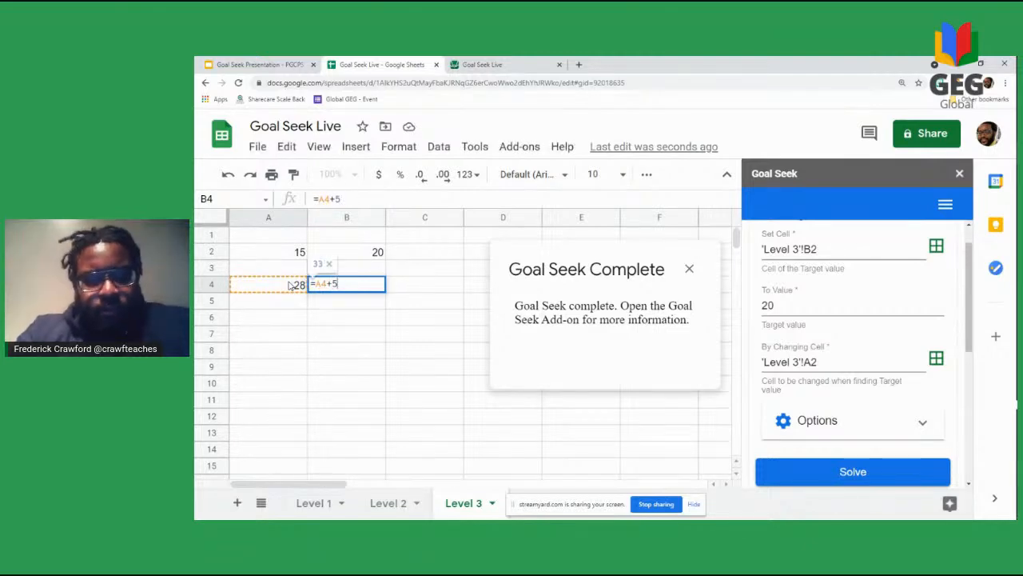
key(Return)
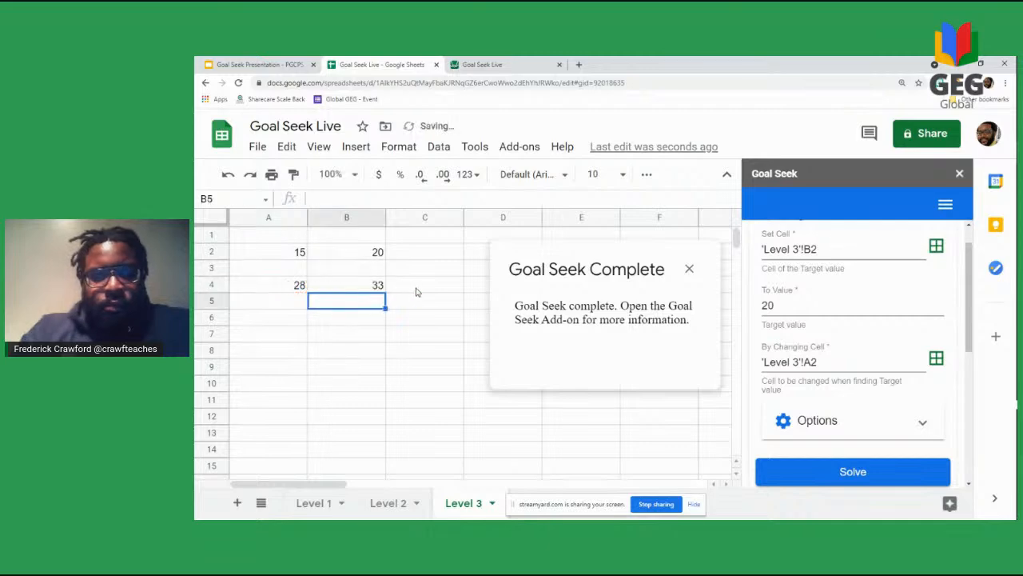
Step: Configure Goal Seek with B4 as the set cell and A4 as the changing cell
click(349, 286)
click(936, 247)
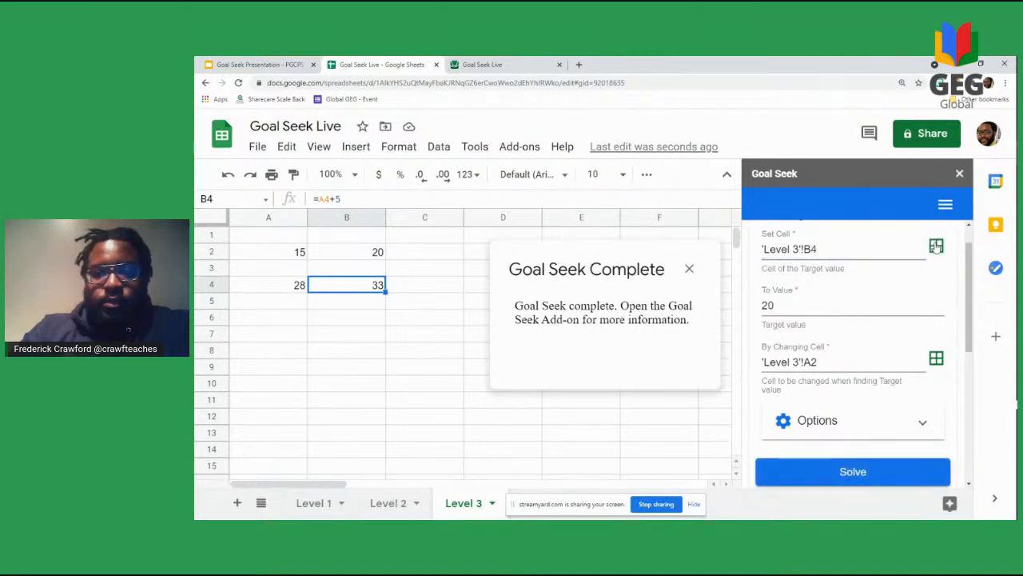
click(288, 289)
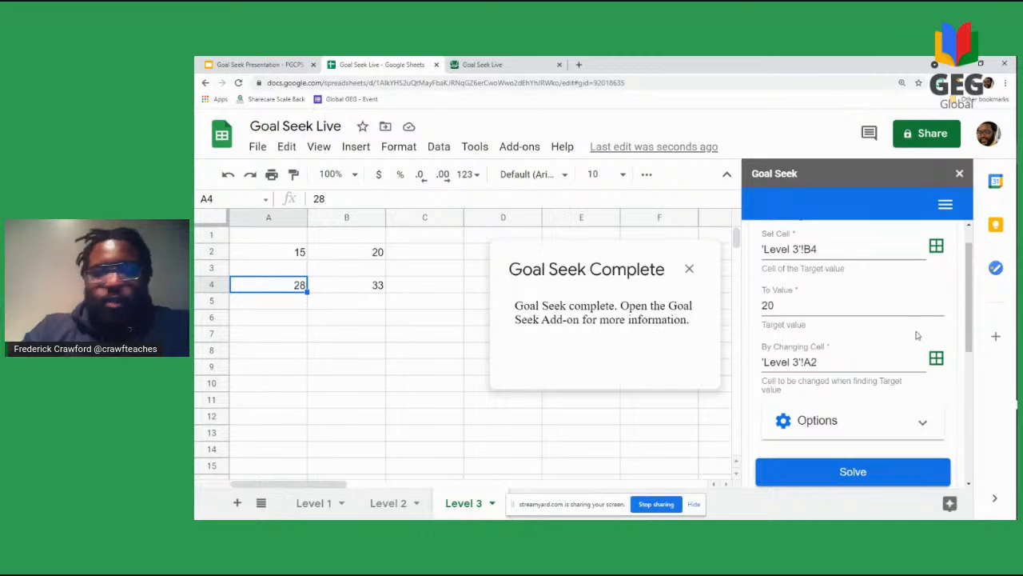
click(942, 362)
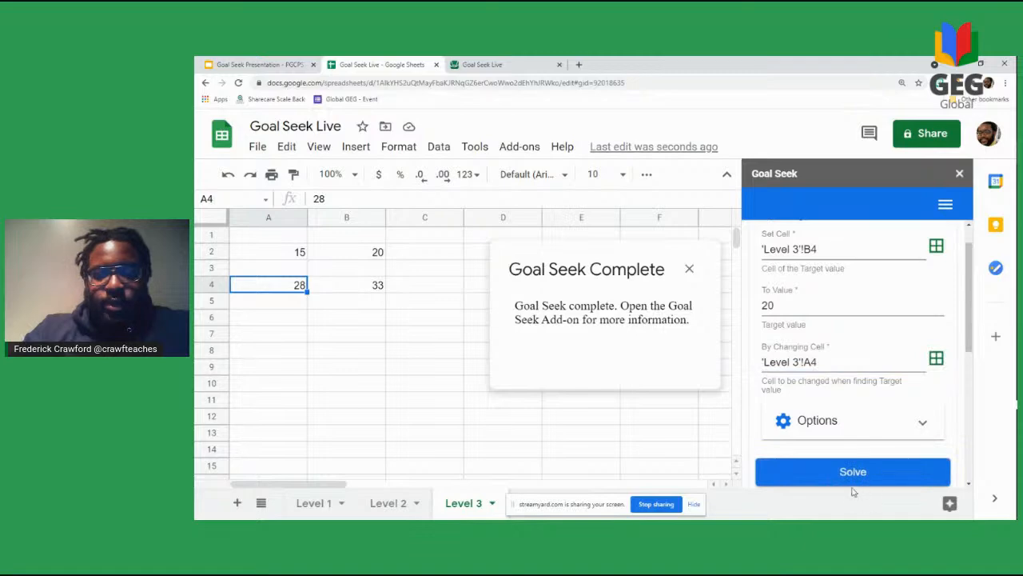
Step: Solve Goal Seek for cell B4 with the target value 20 and dismiss the completion message
click(853, 472)
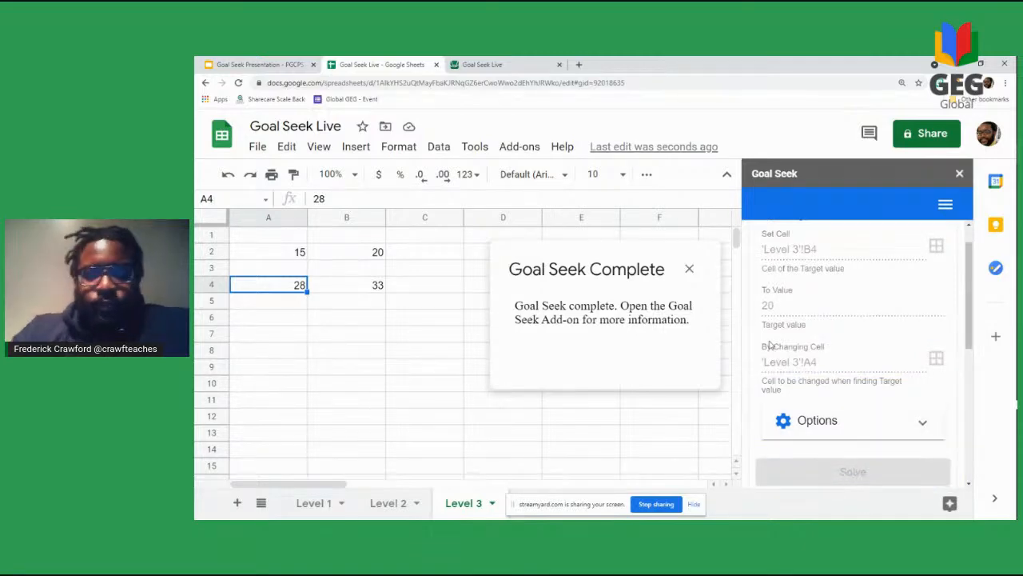
click(359, 336)
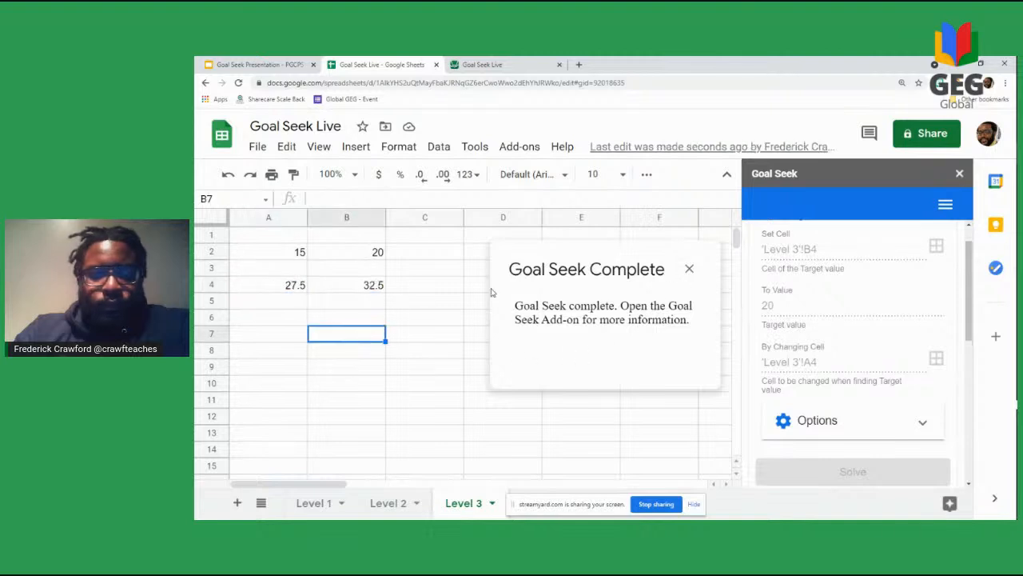
click(685, 271)
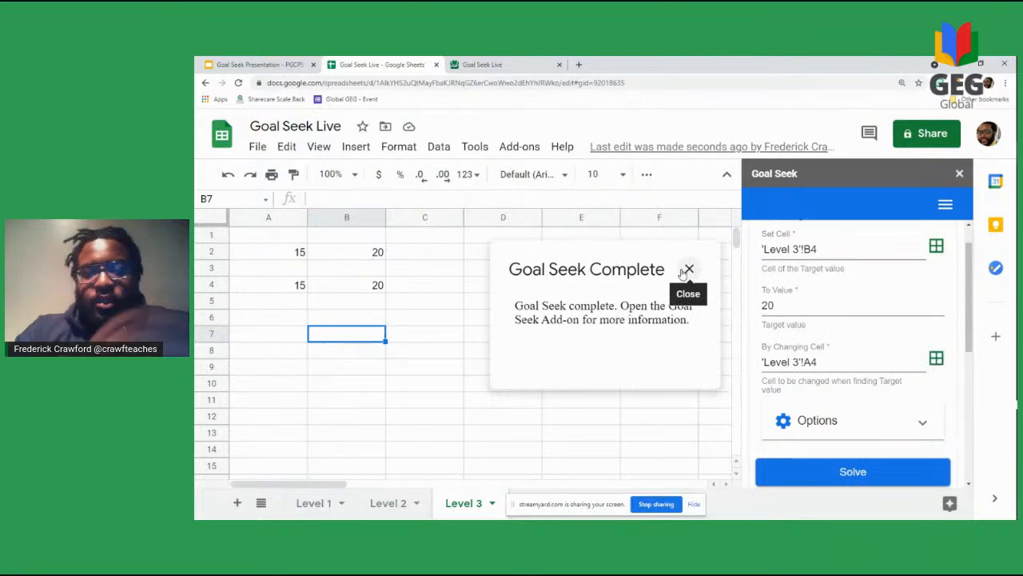
click(689, 269)
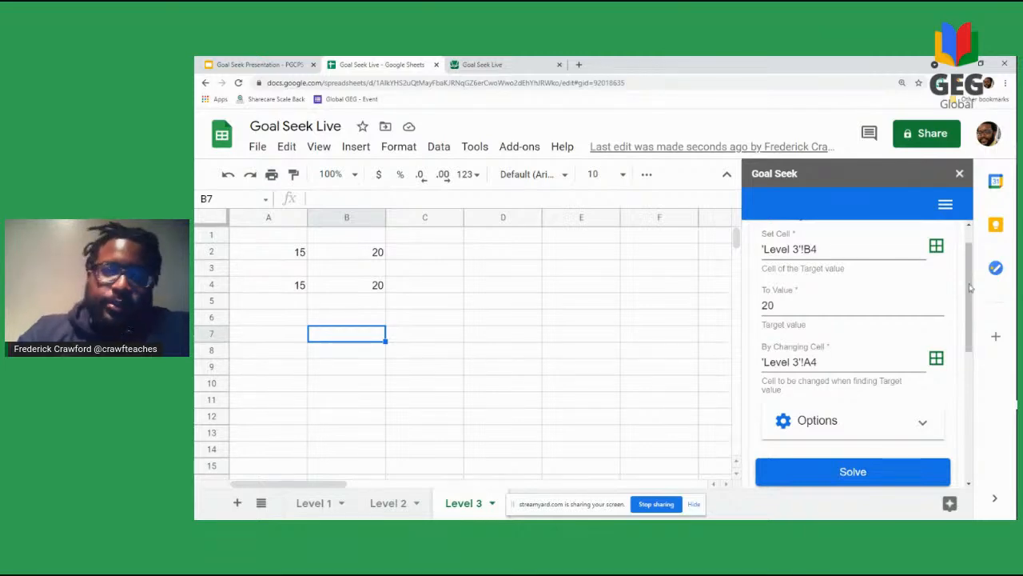
Step: Switch to the Google Slides presentation, review the Level 2 equation slide, and return to the Goal Seek Live spreadsheet
click(234, 69)
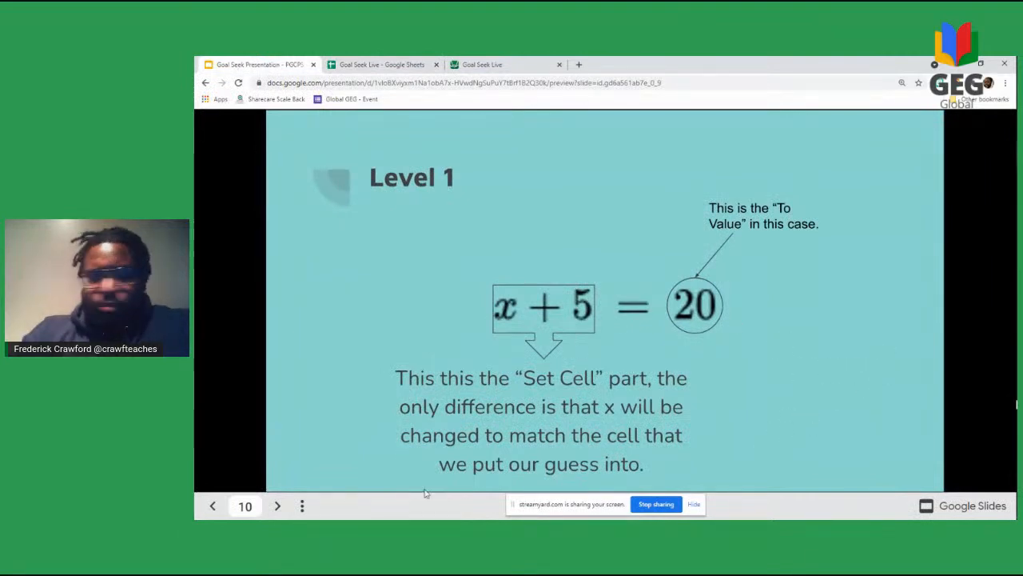
click(278, 506)
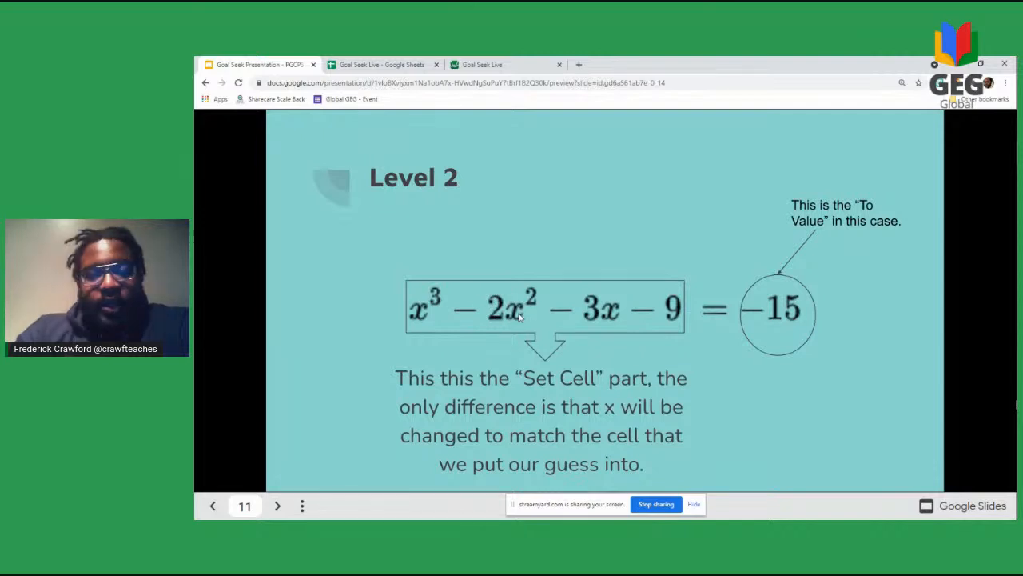
click(493, 64)
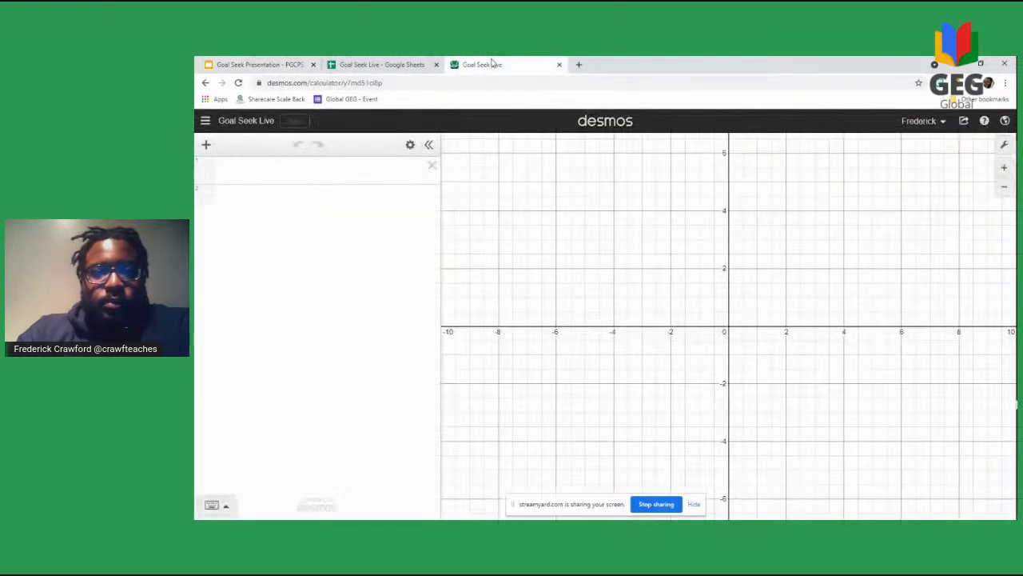
click(386, 67)
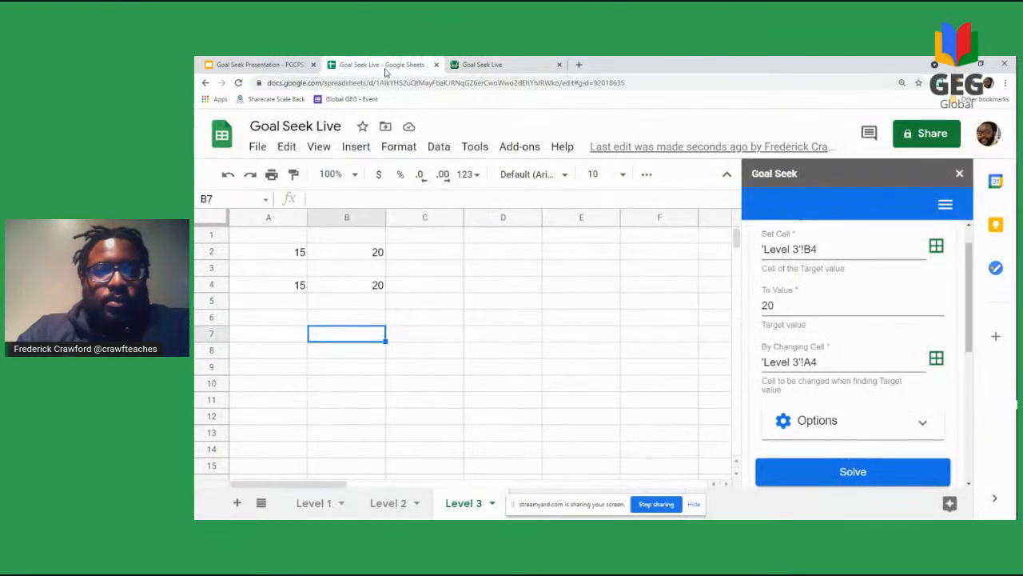
Step: Rename the Level 3 sheet, which holds the solved examples, as Level 1q
double_click(469, 502)
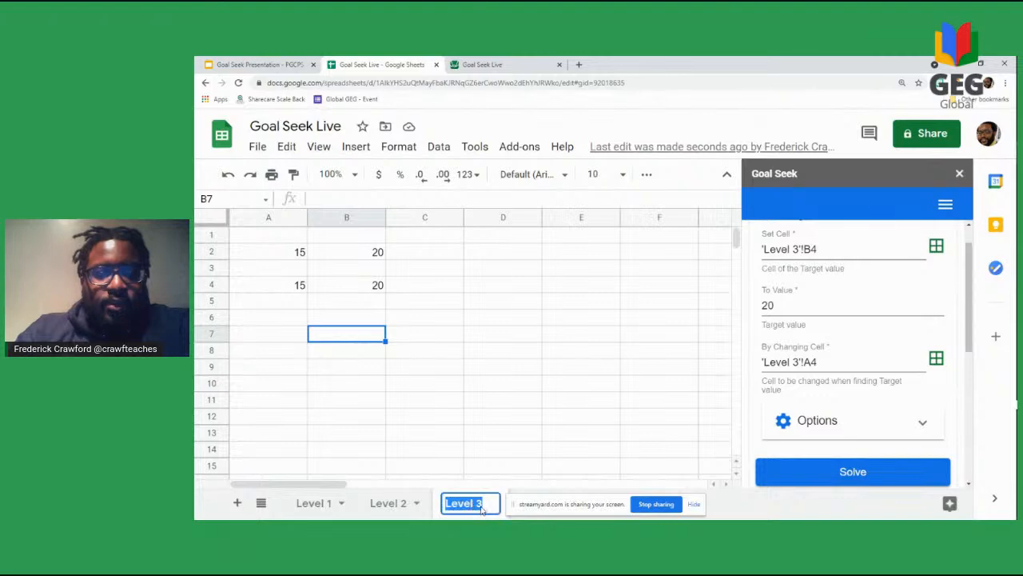
click(481, 509)
key(BackSpace)
text(1)
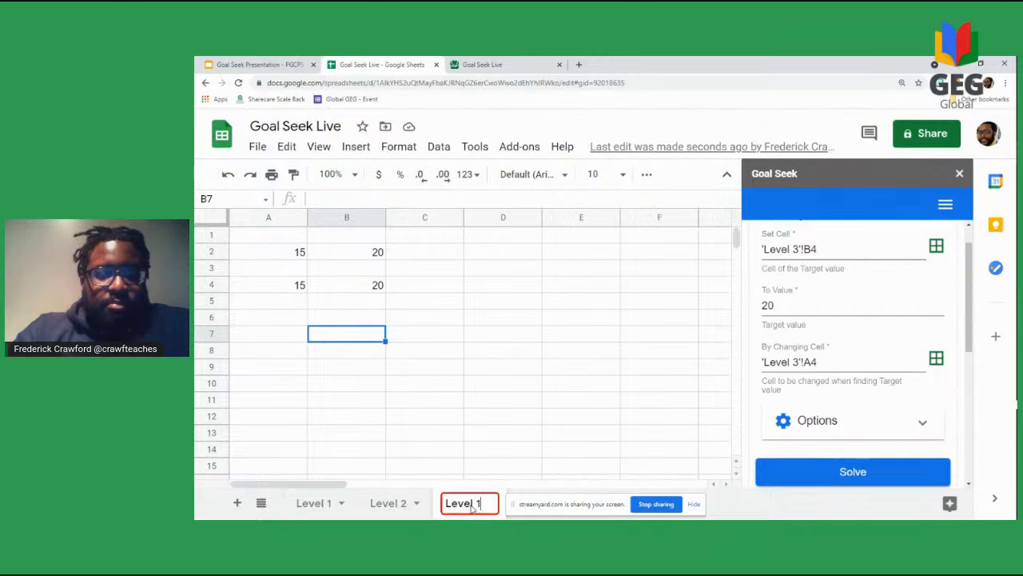
text(q)
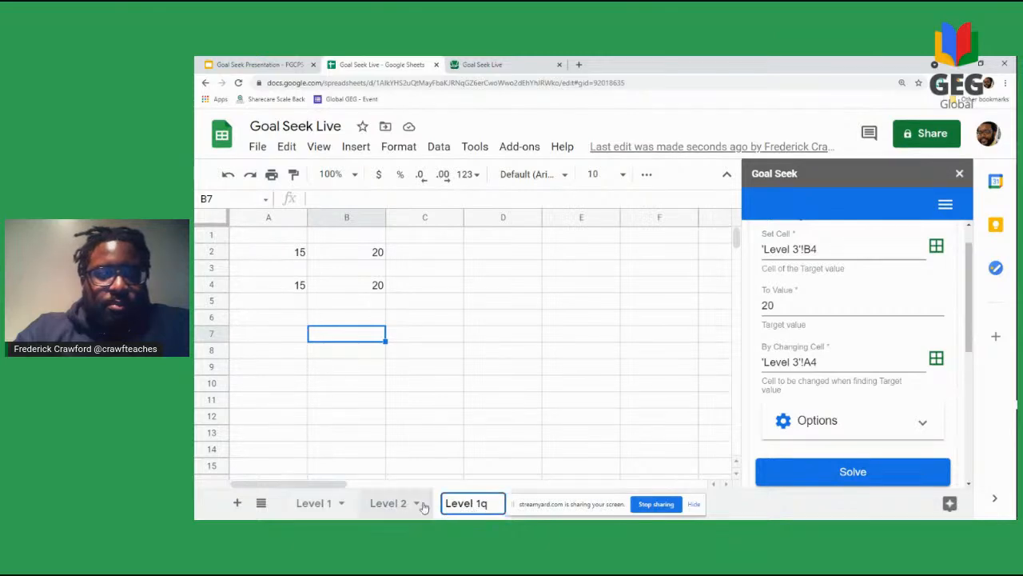
Step: Rename the empty Level 1 sheet as Level 3
click(320, 504)
double_click(320, 504)
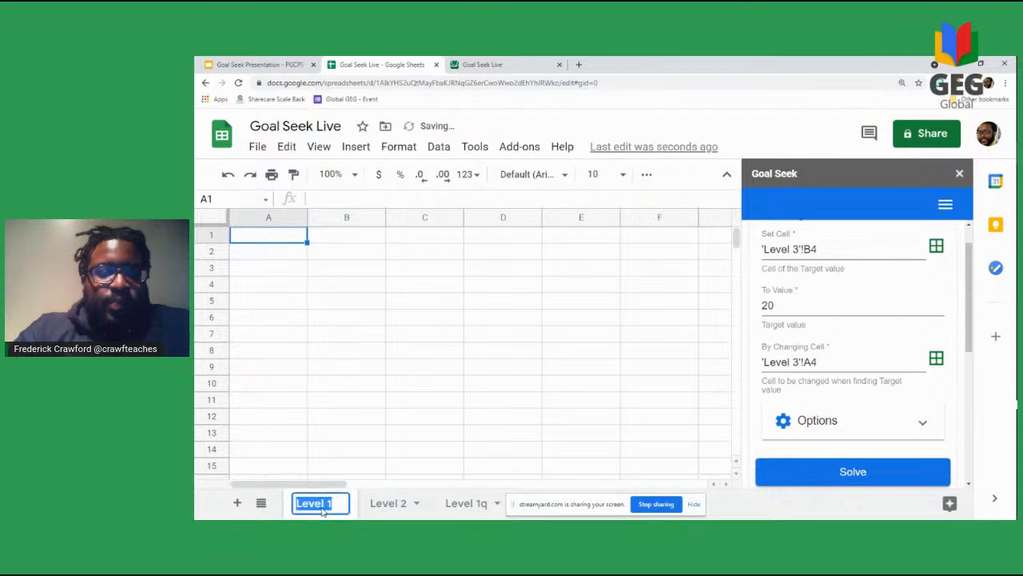
click(338, 504)
key(BackSpace)
text(3)
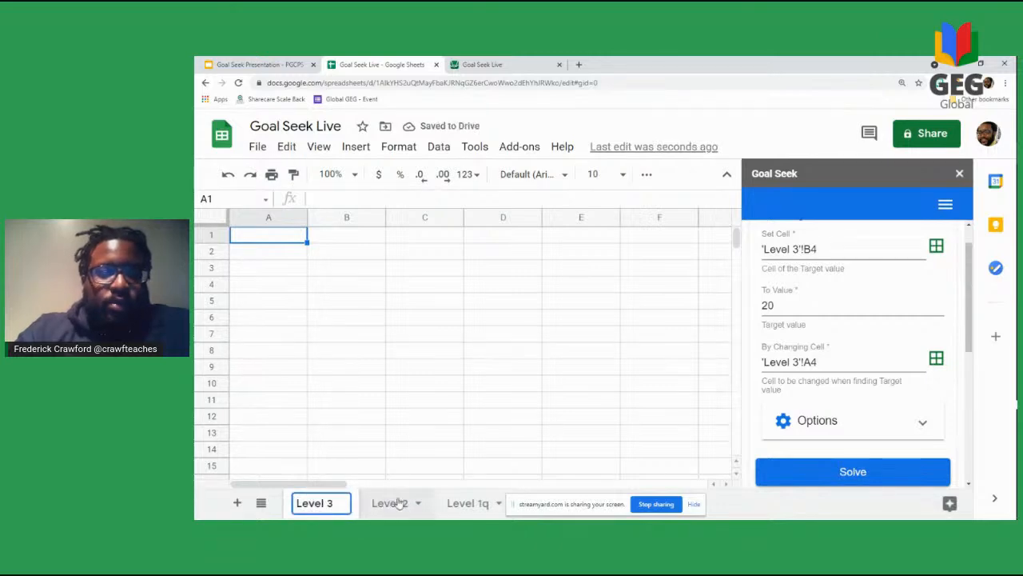
Step: Rename the Level 1q sheet as Level 1
double_click(479, 505)
click(485, 506)
key(BackSpace)
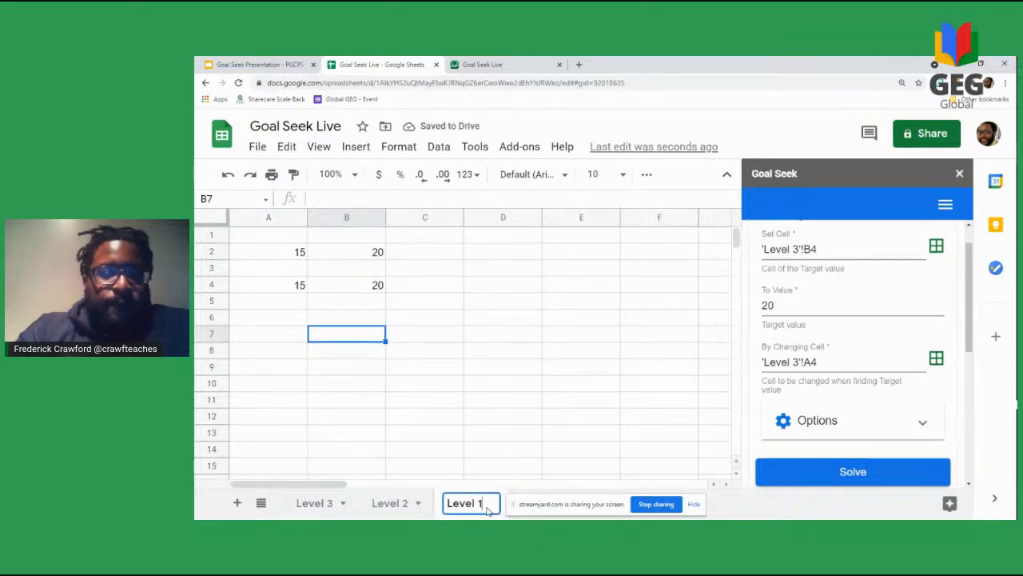
Step: Open the Level 2 sheet and enter 67 in cell A3 as the starting guess
click(391, 505)
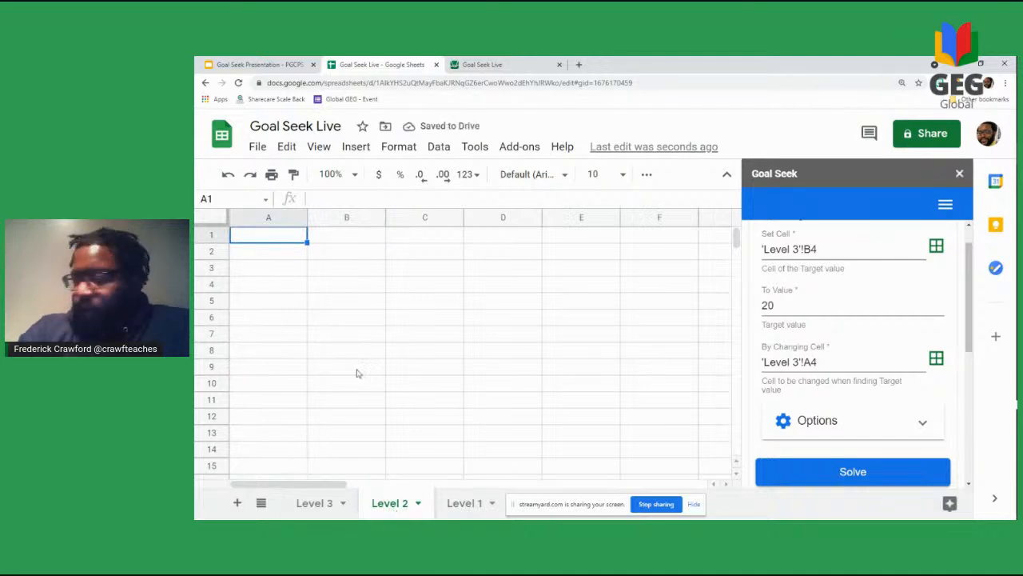
click(280, 276)
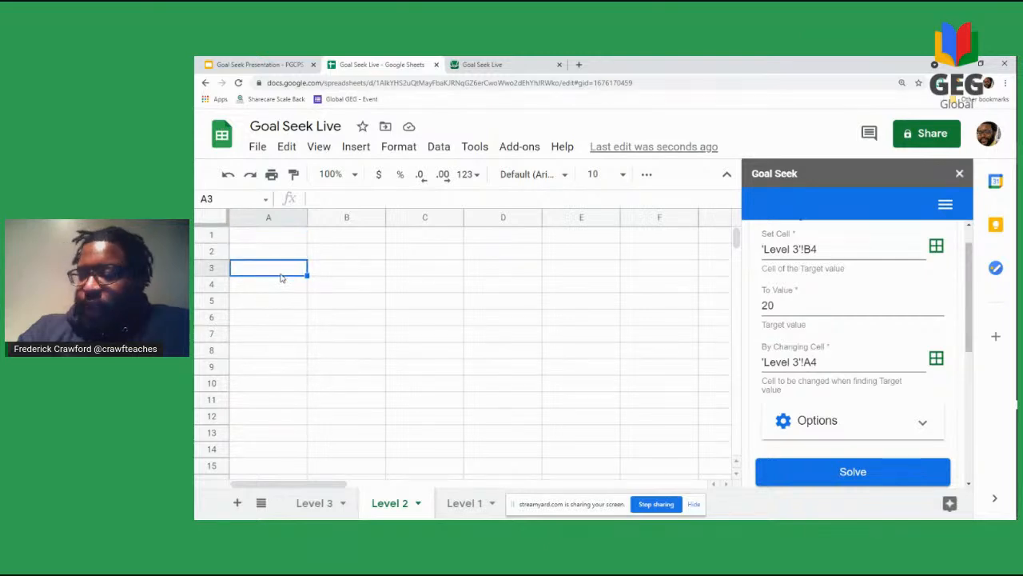
click(666, 504)
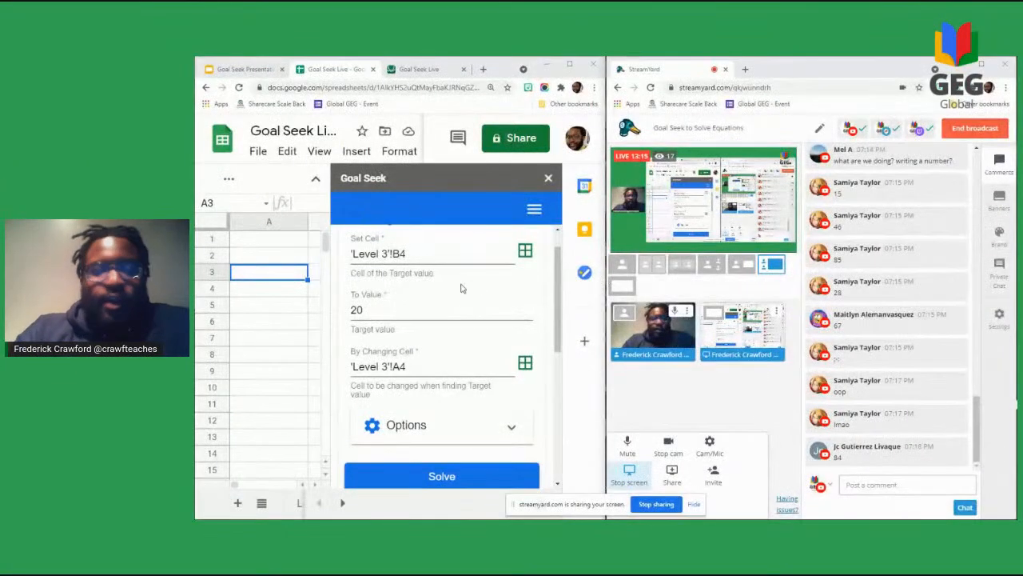
click(568, 65)
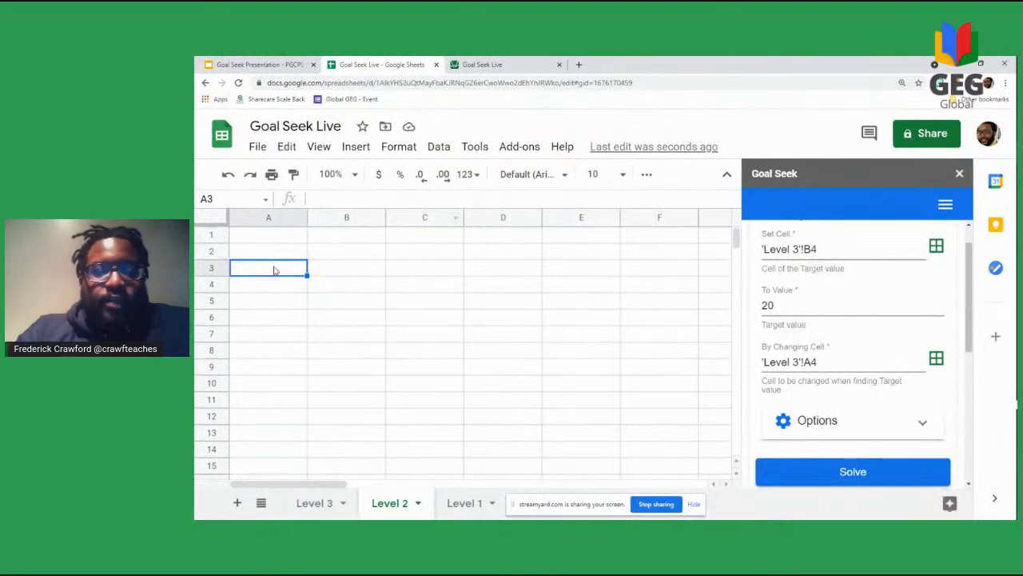
text(67)
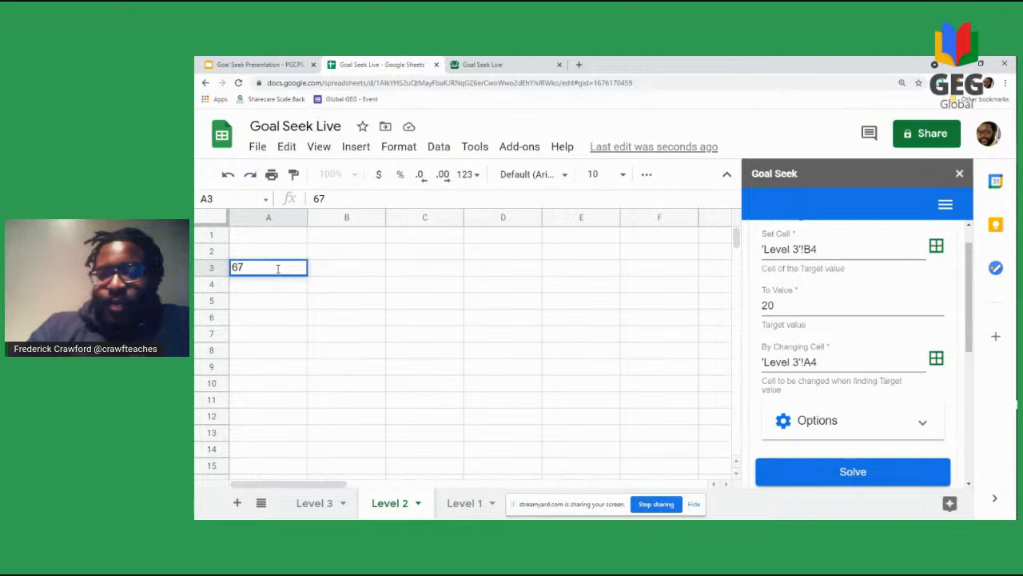
click(324, 272)
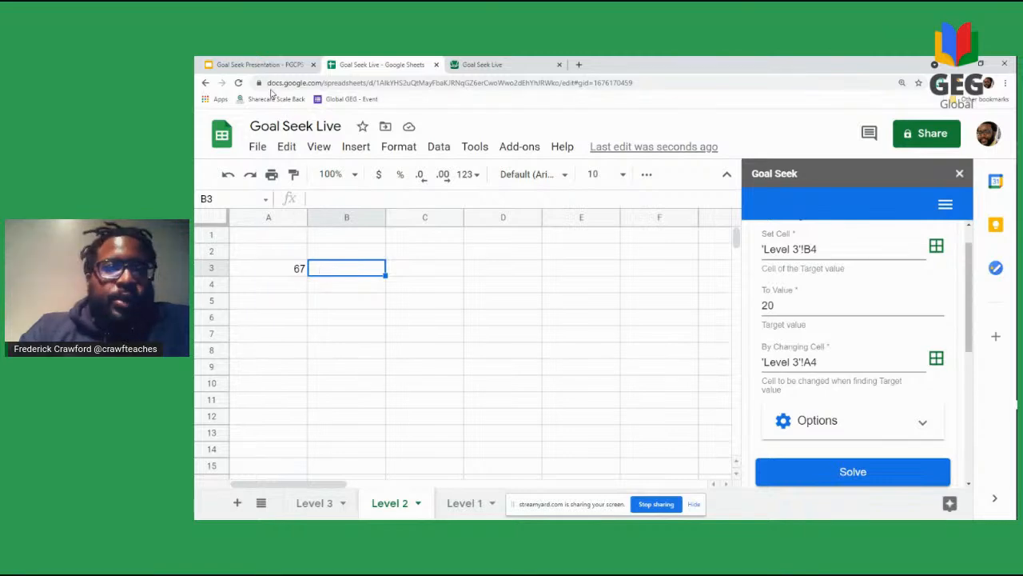
Step: Check the Level 2 equation in the presentation and enter it in cell B3 as =A3^3-2*A3^2-3*A3-9
click(259, 67)
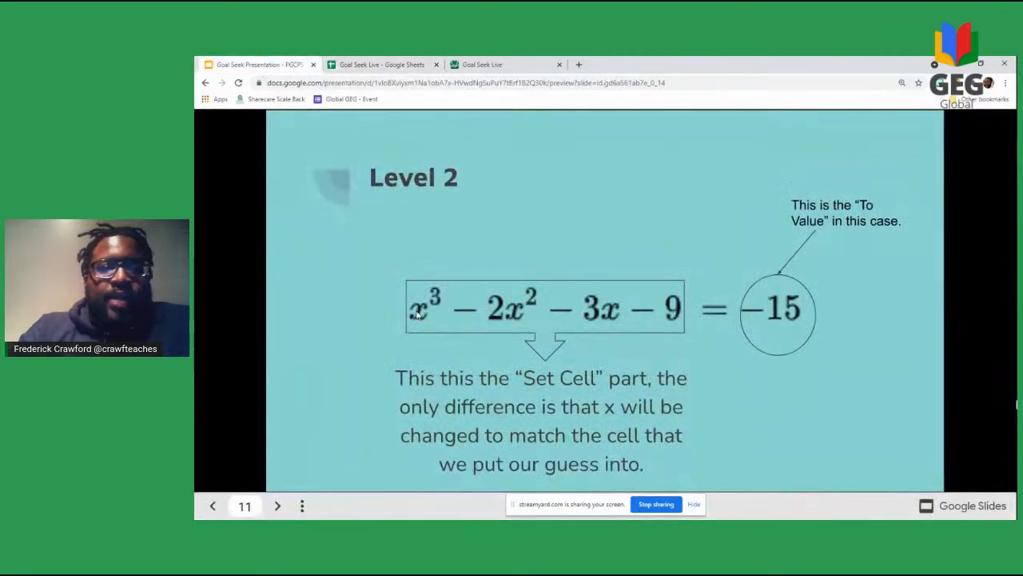
click(366, 65)
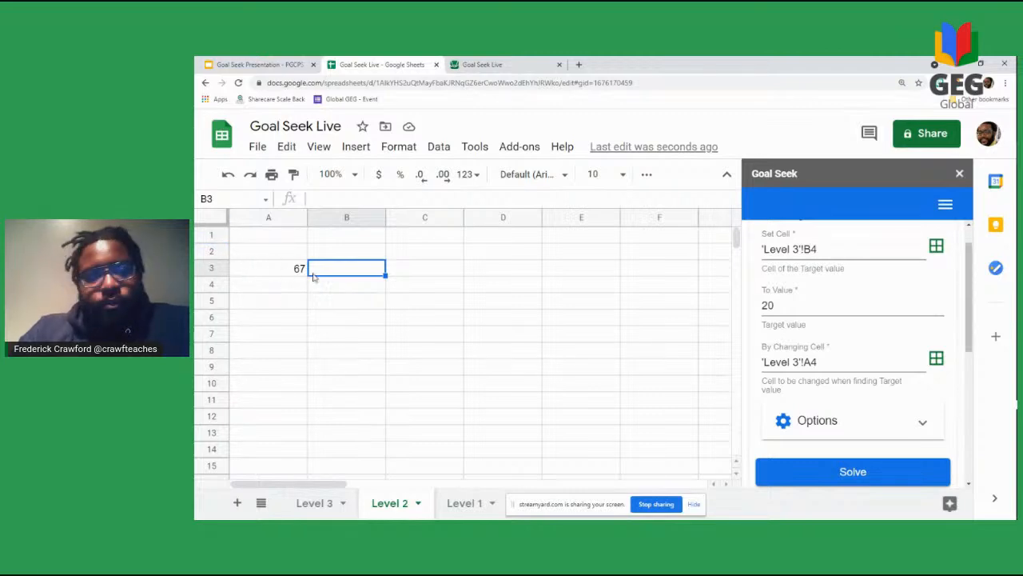
text(=)
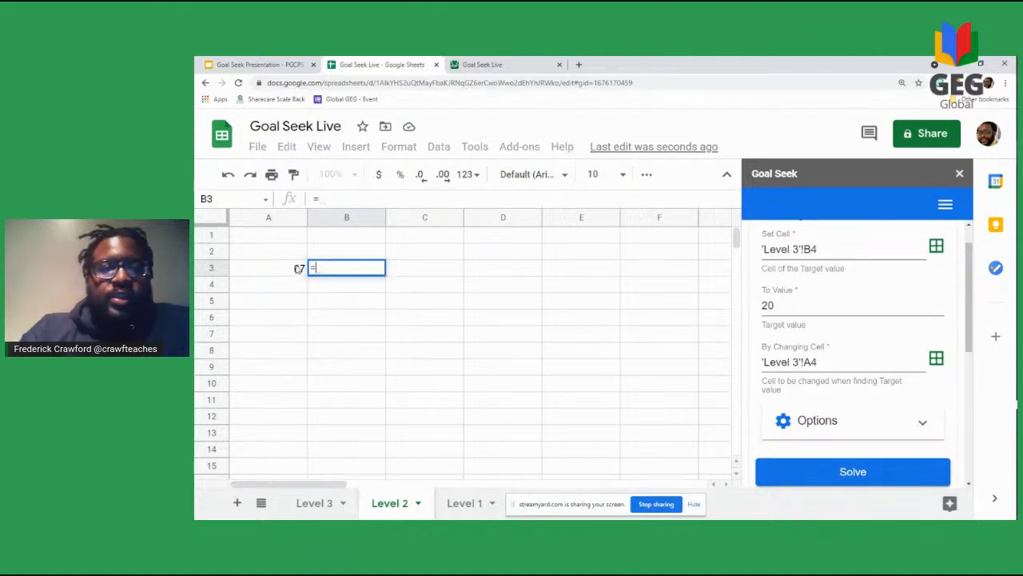
click(299, 269)
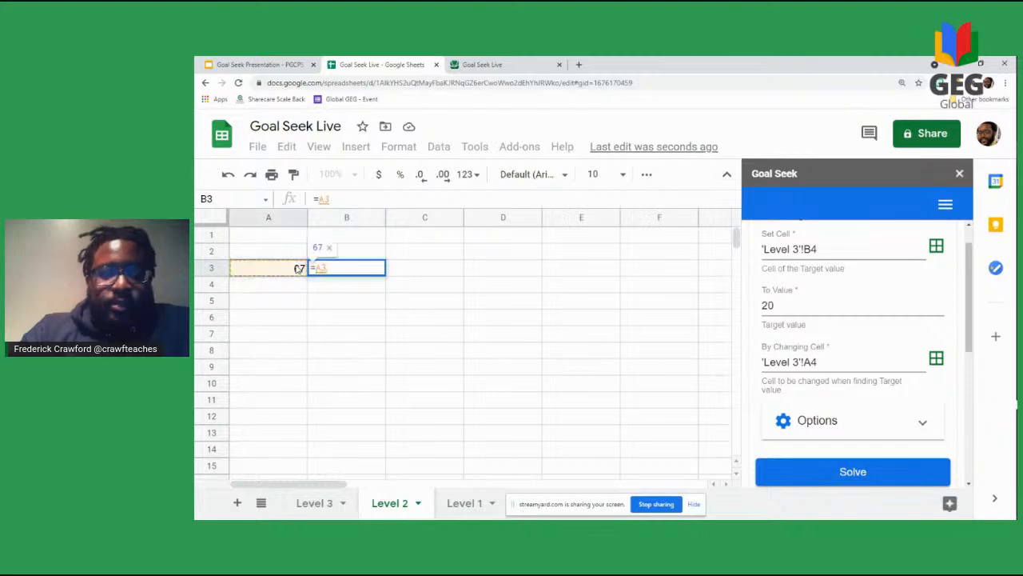
text(*)
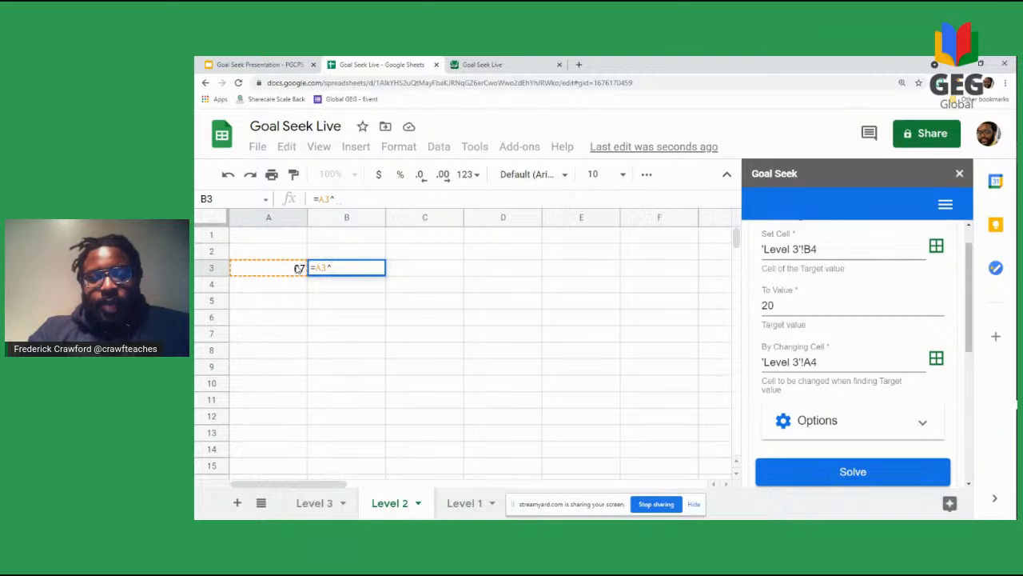
text(3)
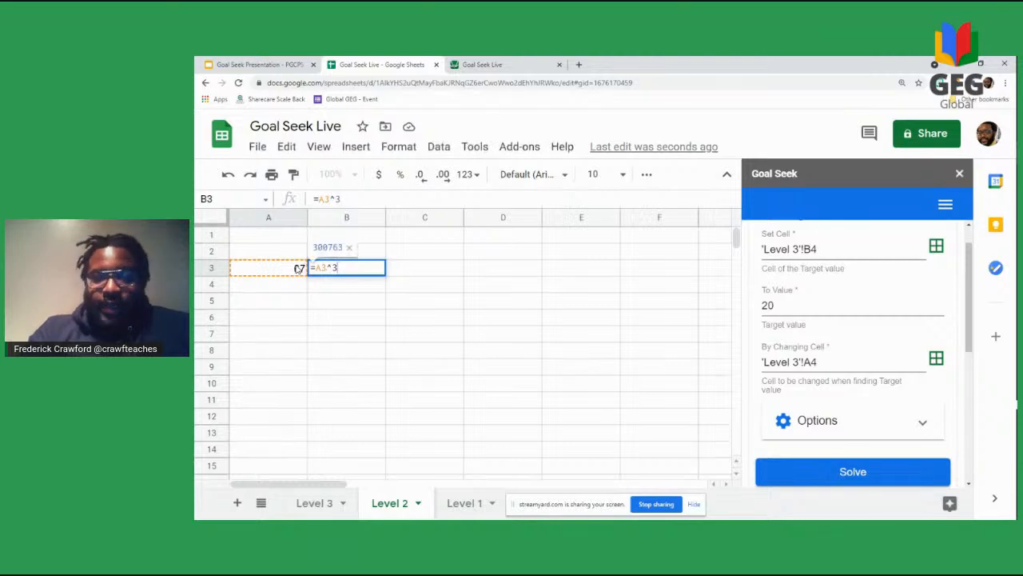
text(-)
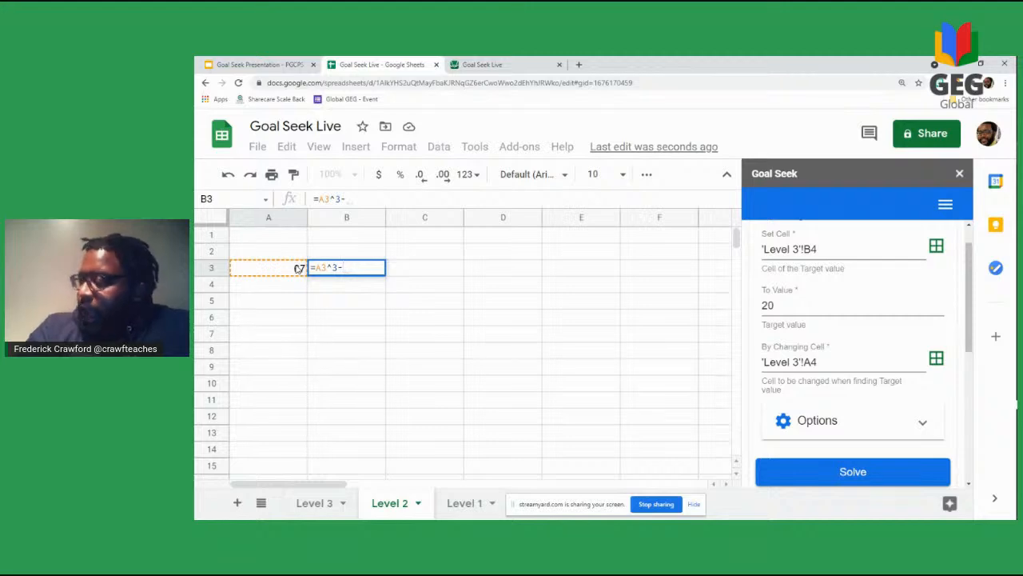
text(2)
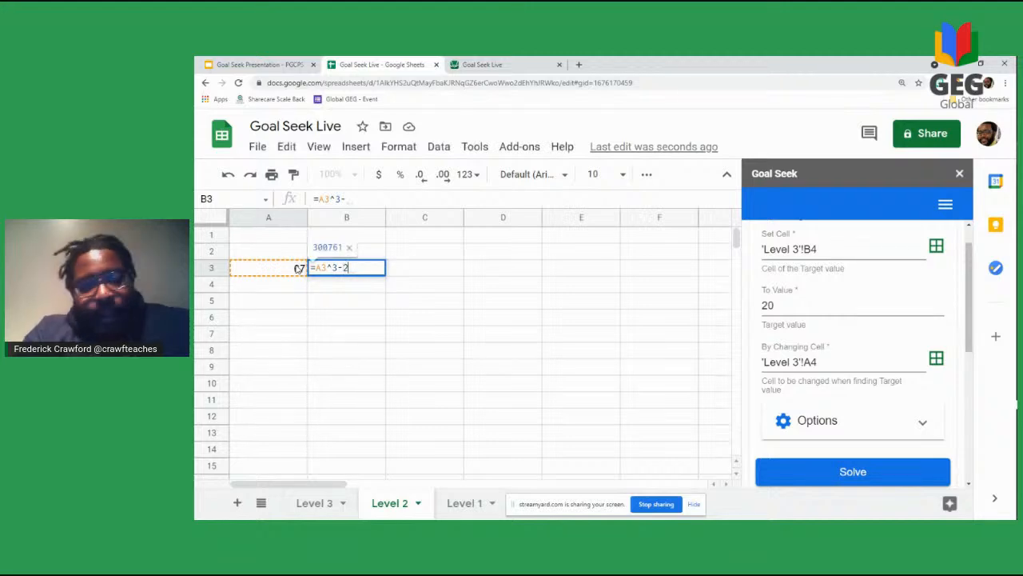
text(*)
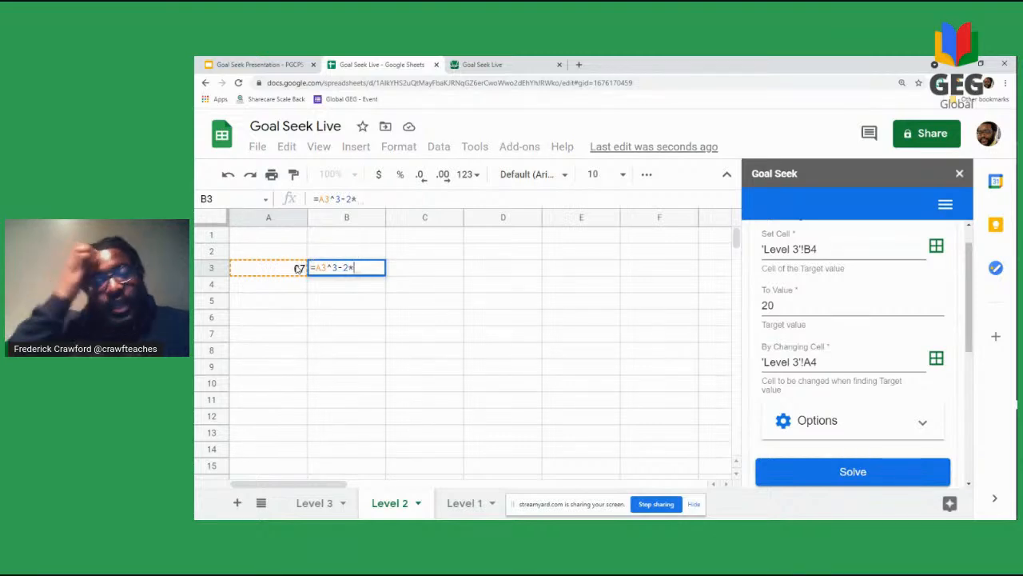
click(297, 269)
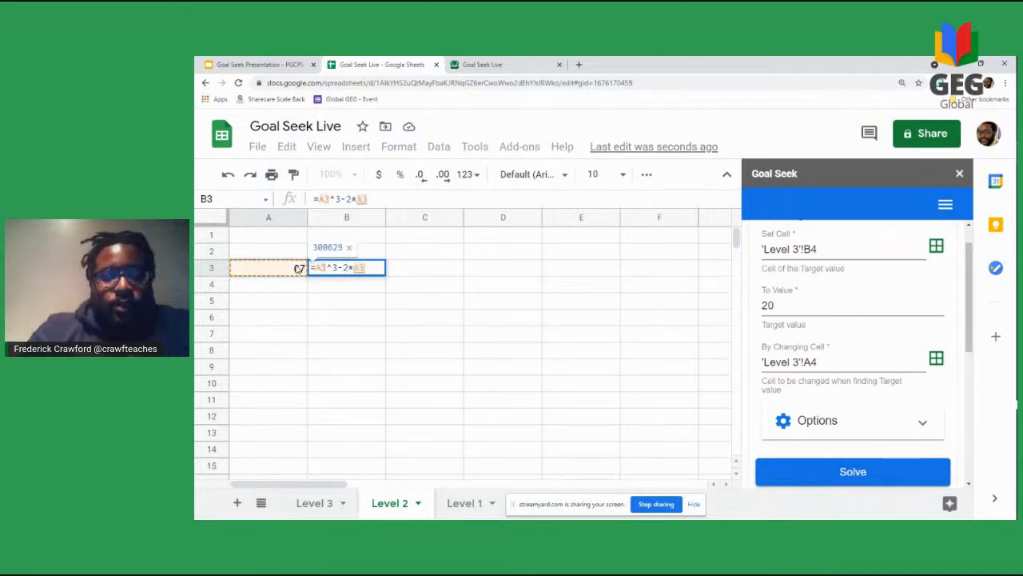
text(^)
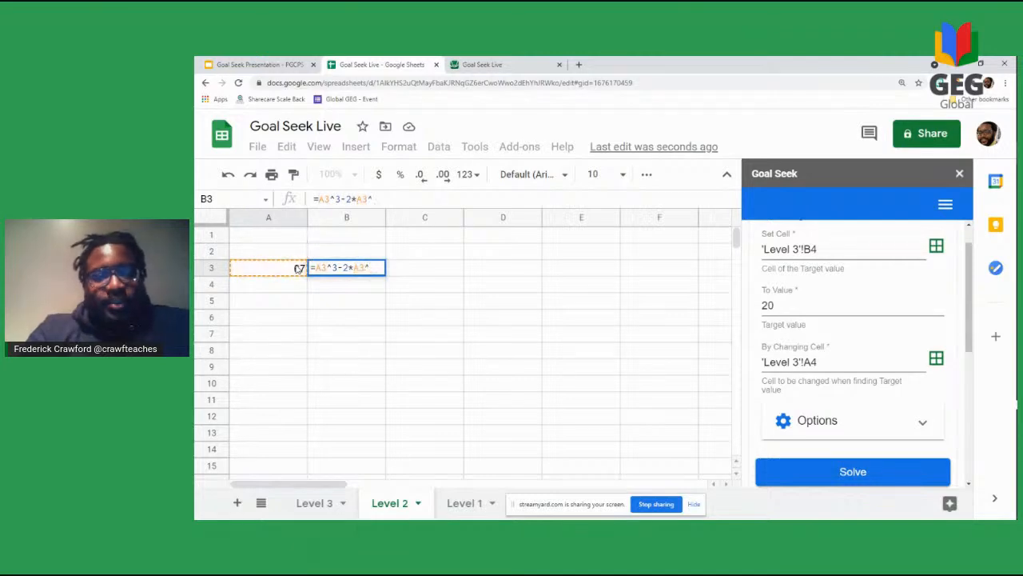
text(2)
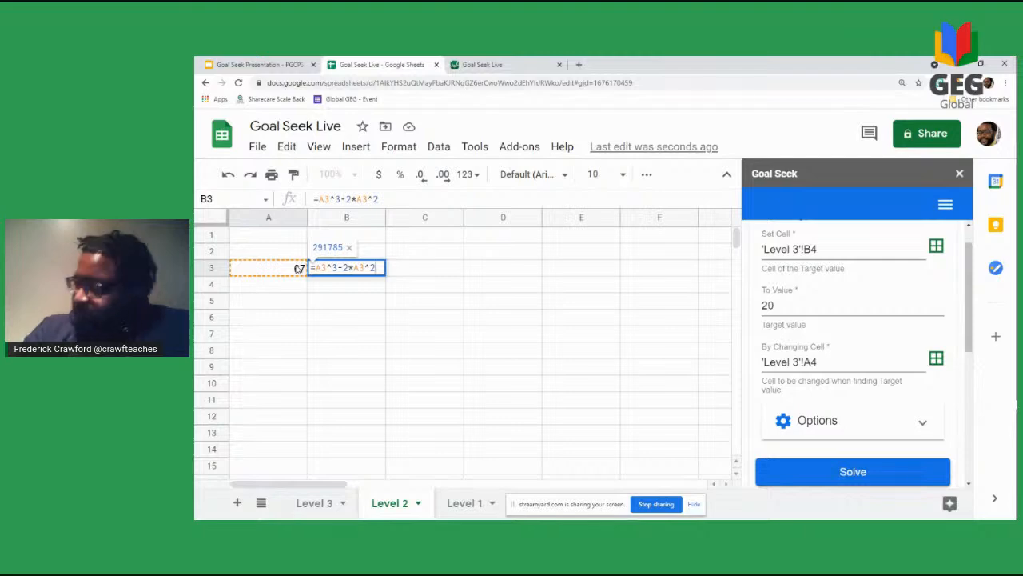
text(-)
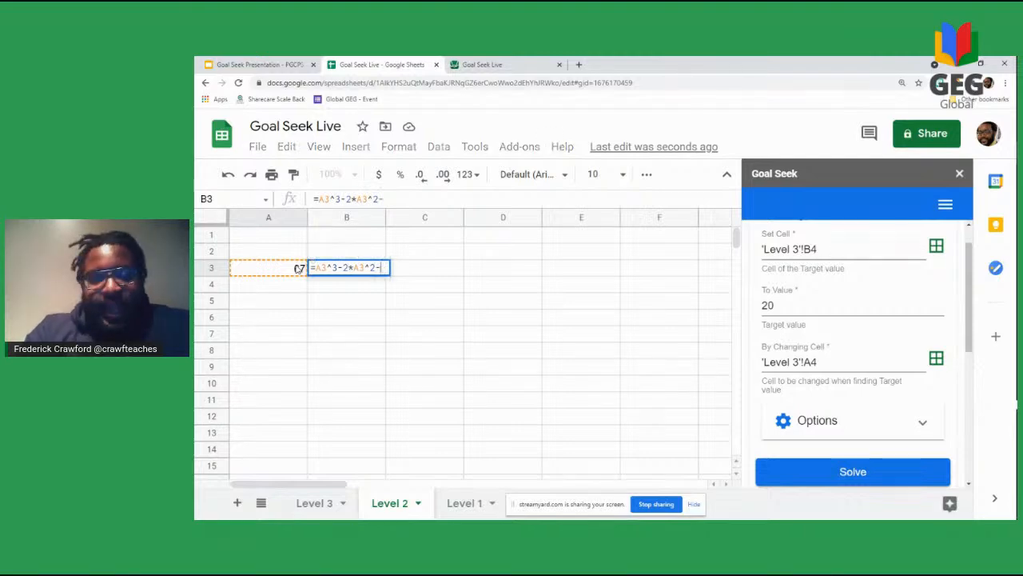
text(3)
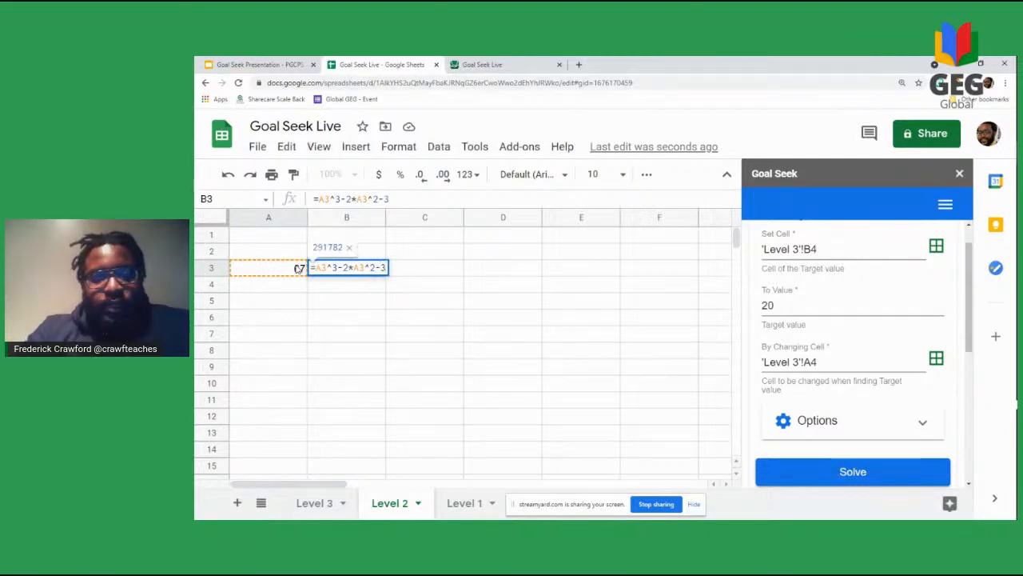
text(*)
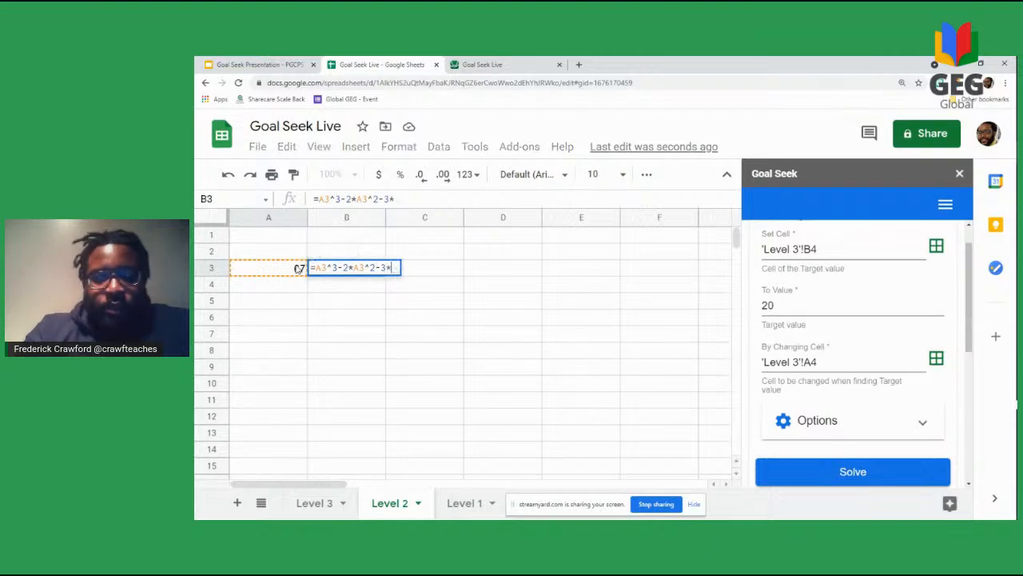
click(285, 272)
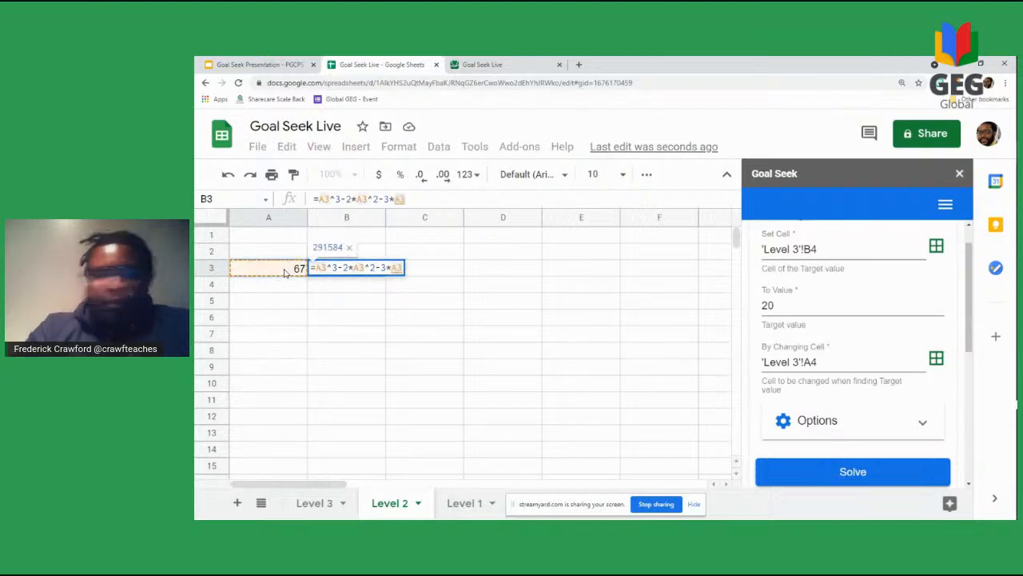
text(-9)
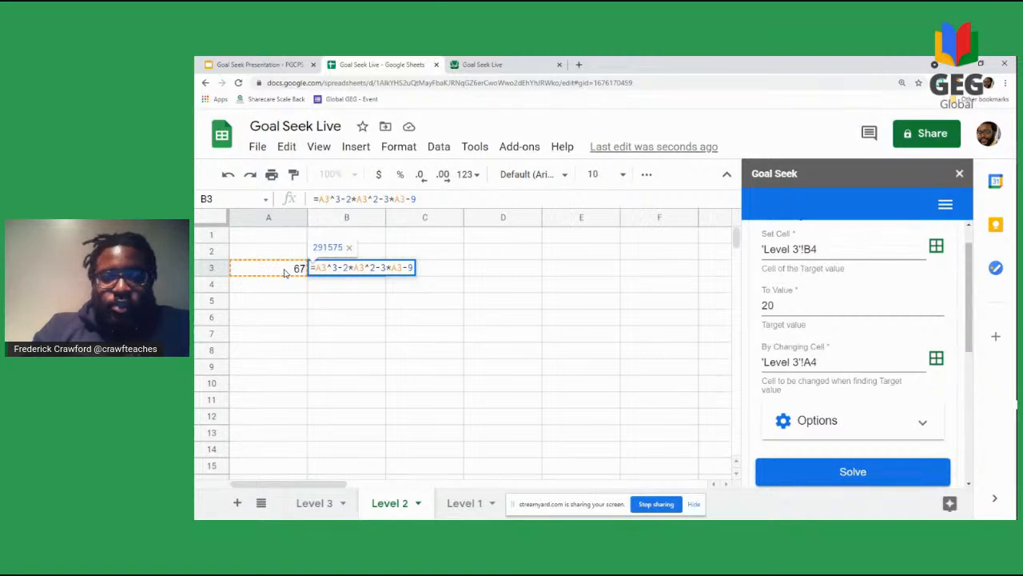
key(Return)
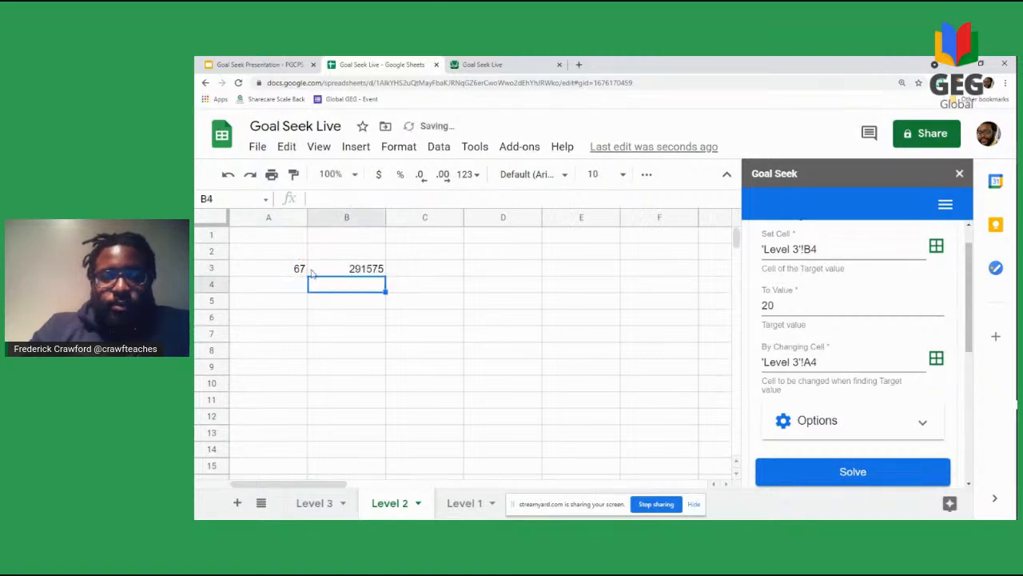
Step: Capture cell B3 of the Level 2 sheet as Goal Seek's Set Cell and A3 as its By Changing Cell
click(346, 271)
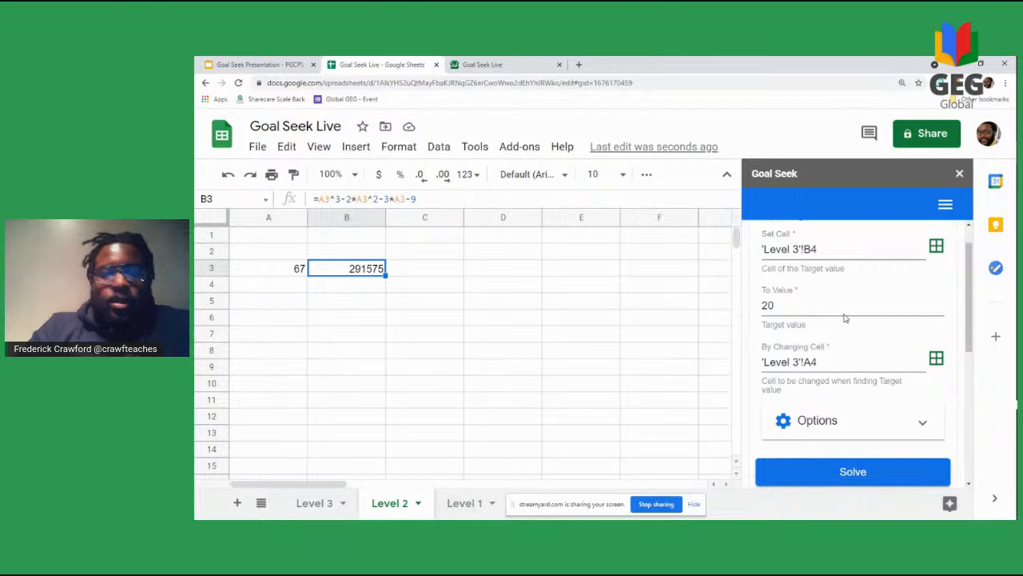
click(932, 247)
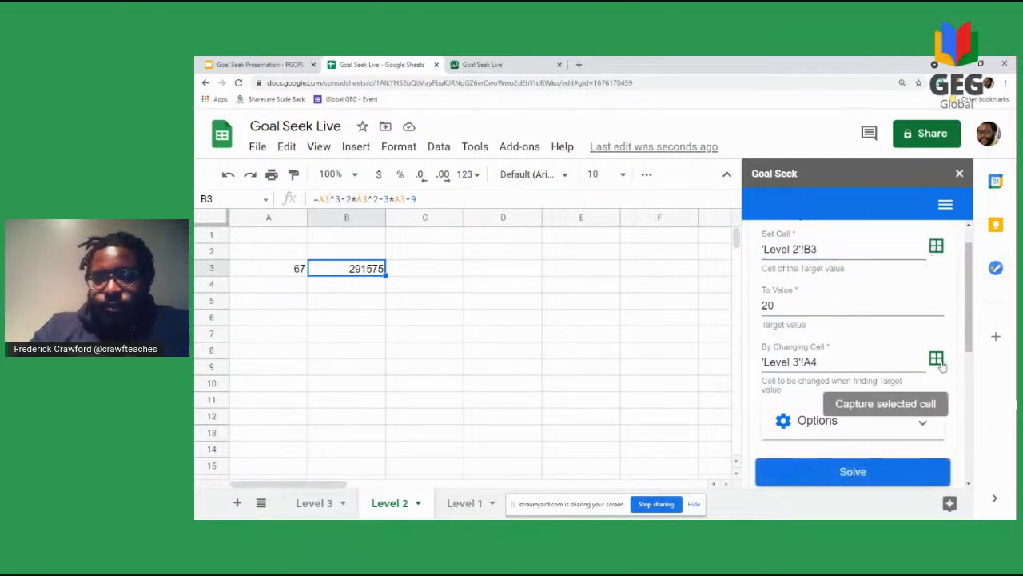
click(261, 272)
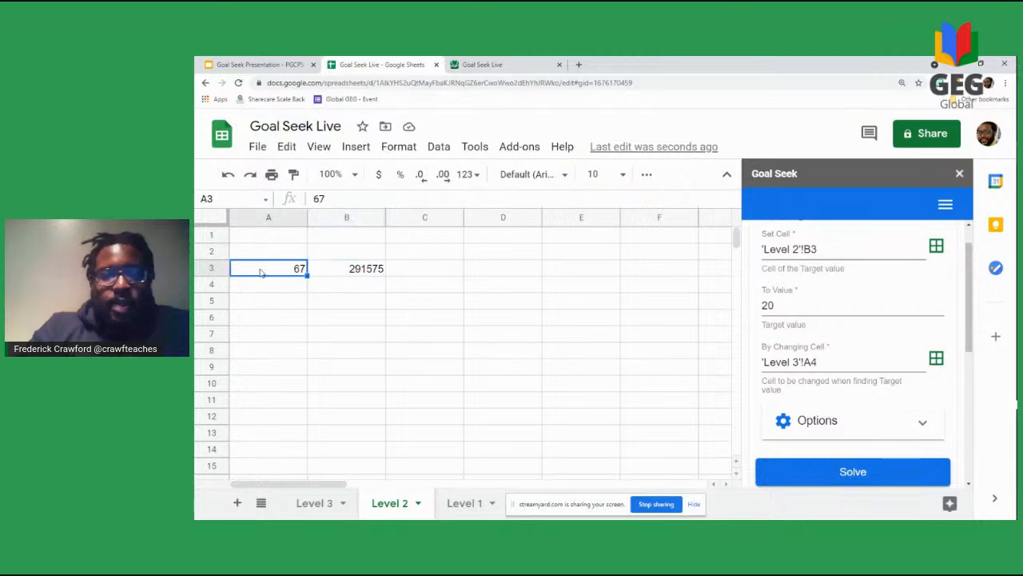
click(939, 361)
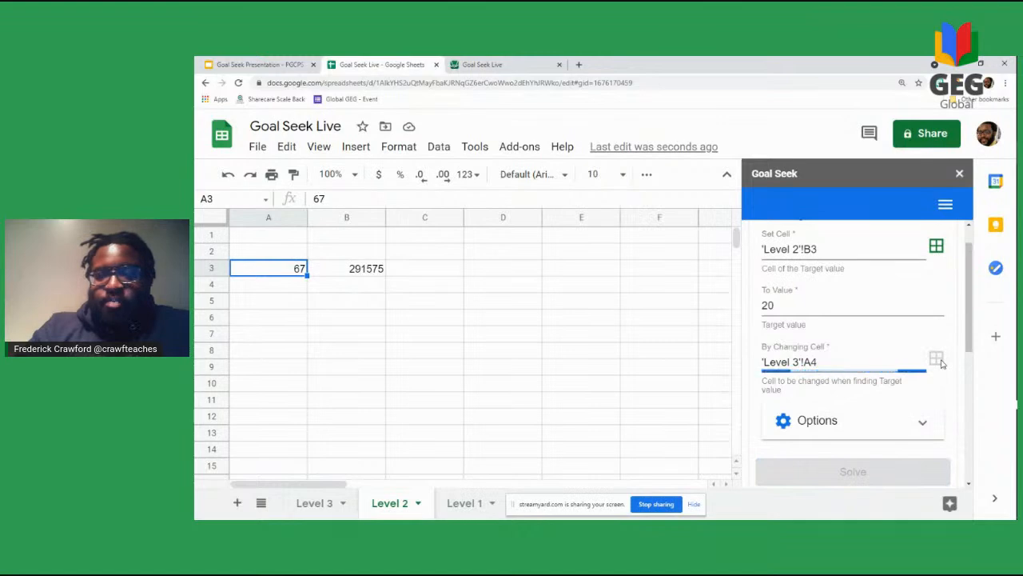
Step: Set the Goal Seek target value to -15, solve the cubic equation and dismiss the completion message
click(797, 307)
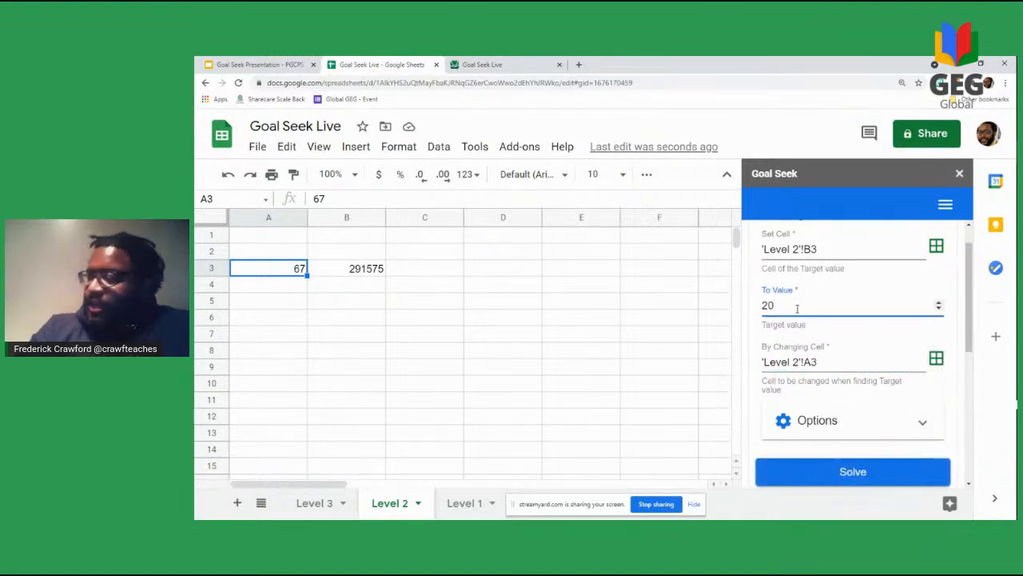
key(BackSpace)
key(BackSpace)
text(-15)
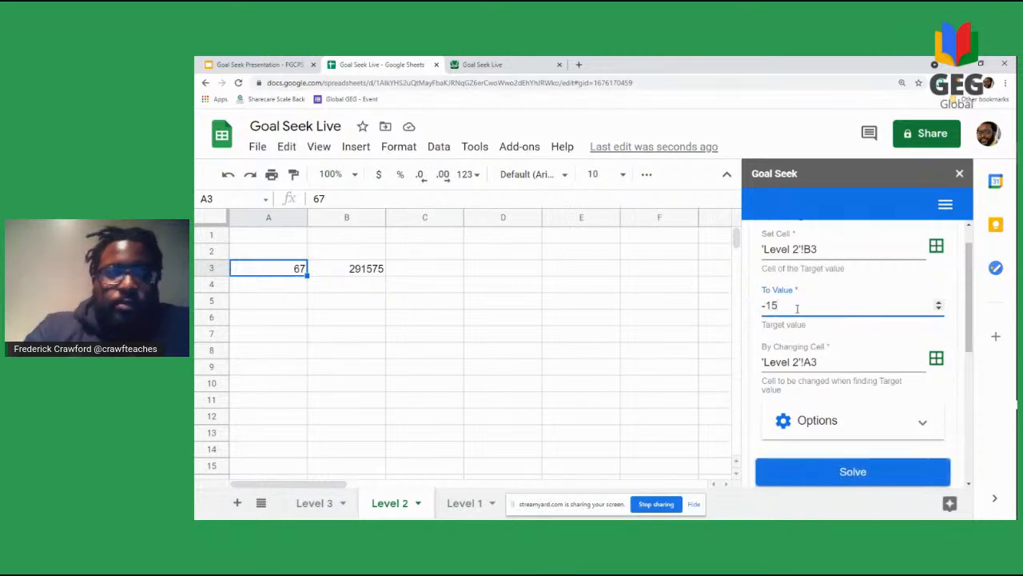
click(823, 472)
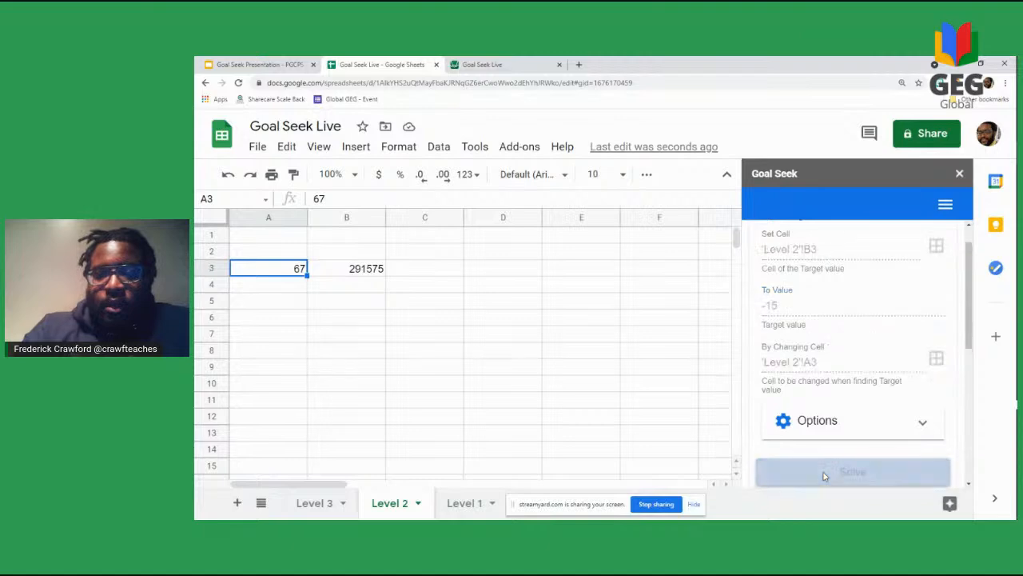
click(431, 409)
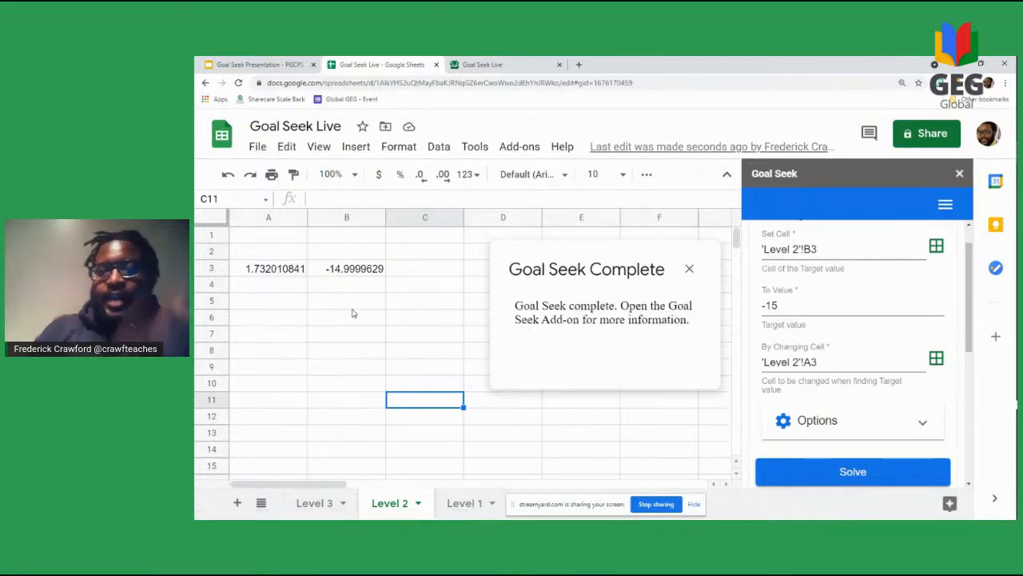
click(689, 270)
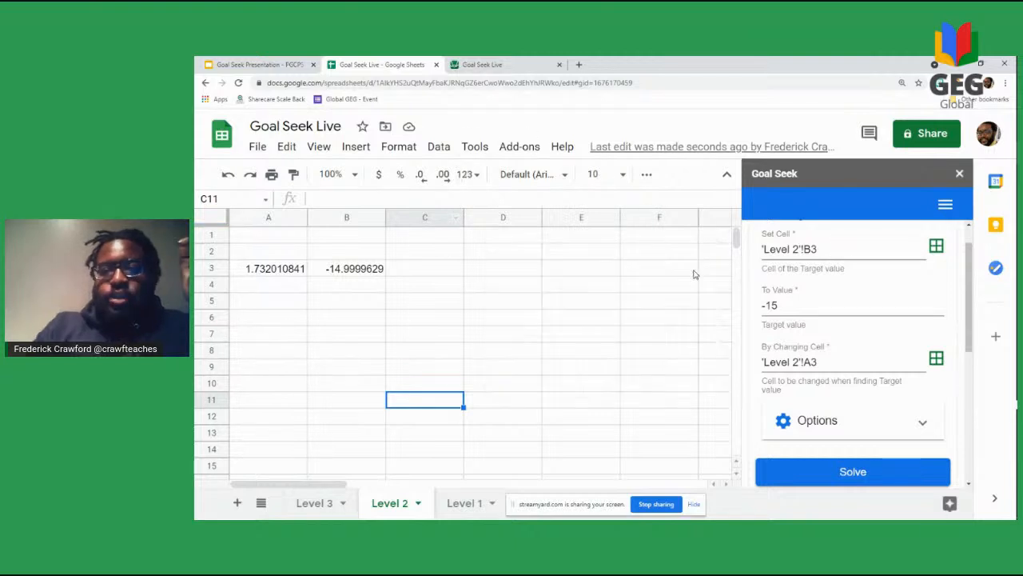
Step: Enter 1.73 in cell A3 as a closer guess, run Goal Seek again and dismiss the completion message
click(254, 272)
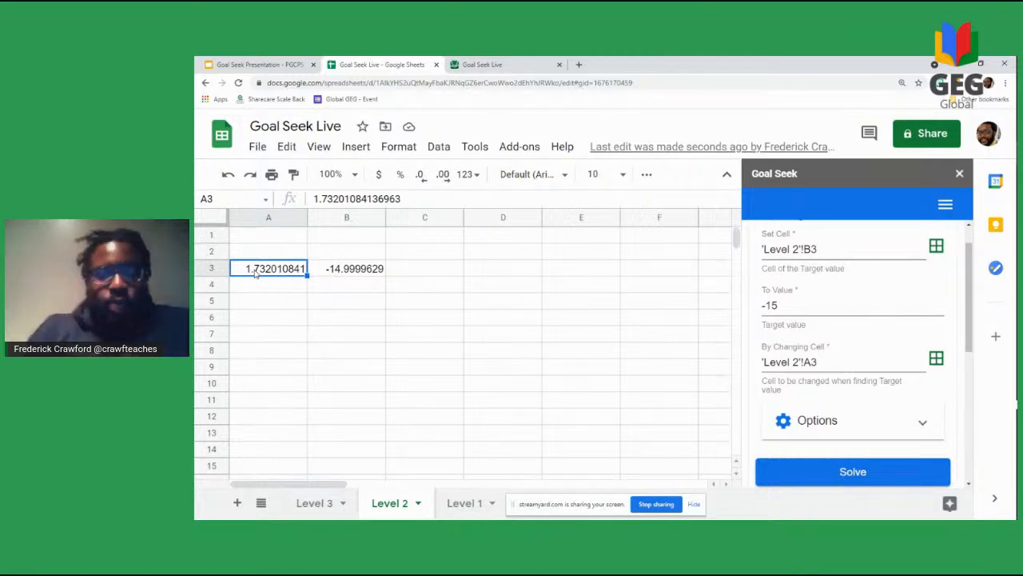
text(1.)
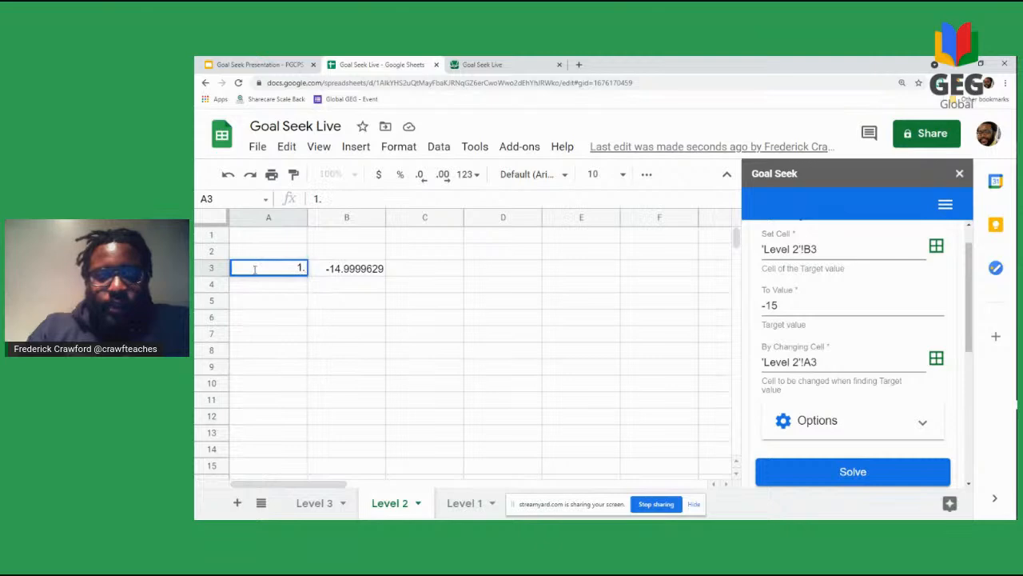
text(73)
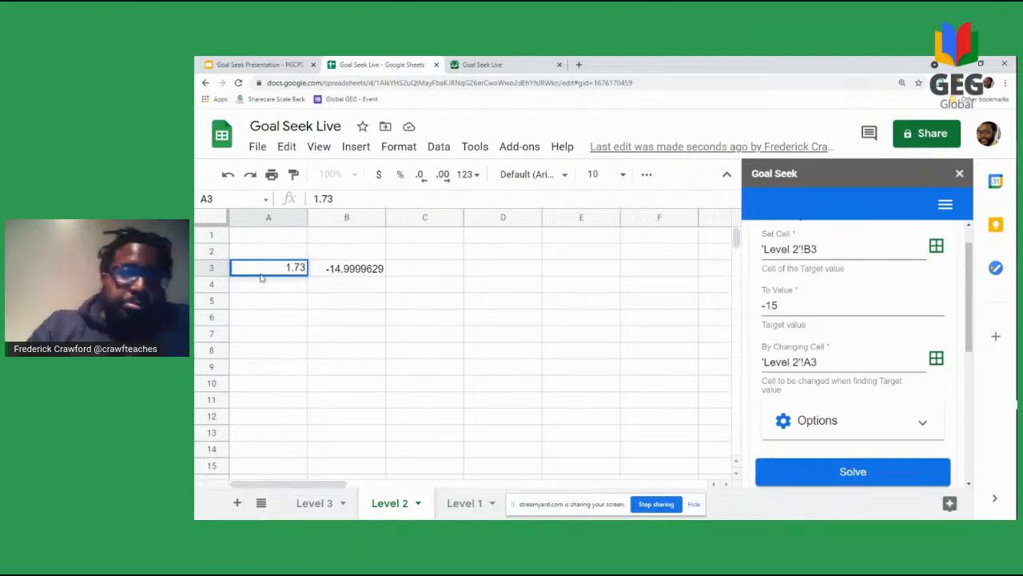
click(684, 406)
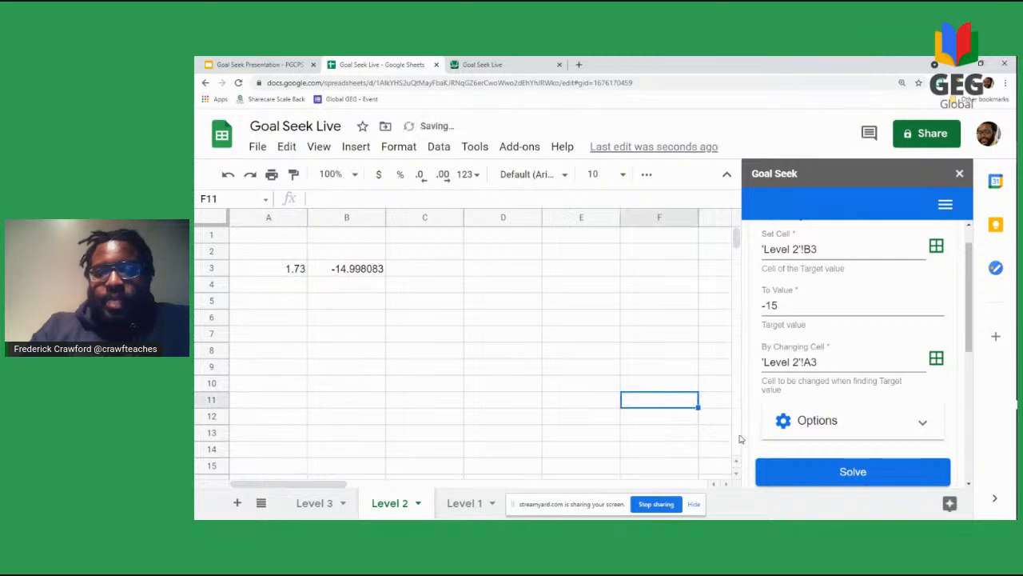
click(828, 473)
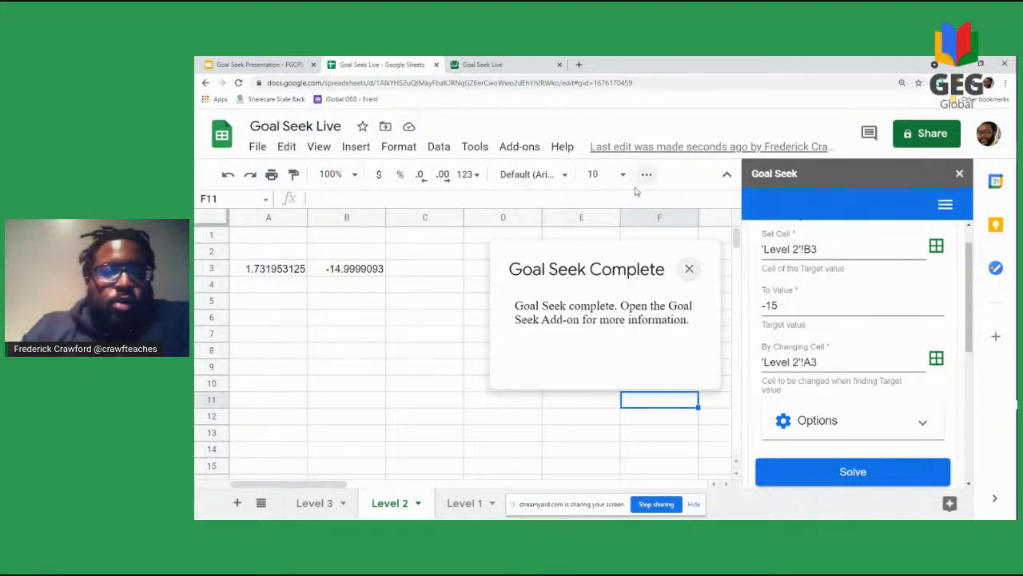
click(689, 268)
Step: Enter 1.732 in cell A3 as the next guess, run Goal Seek again and dismiss the completion message
click(263, 269)
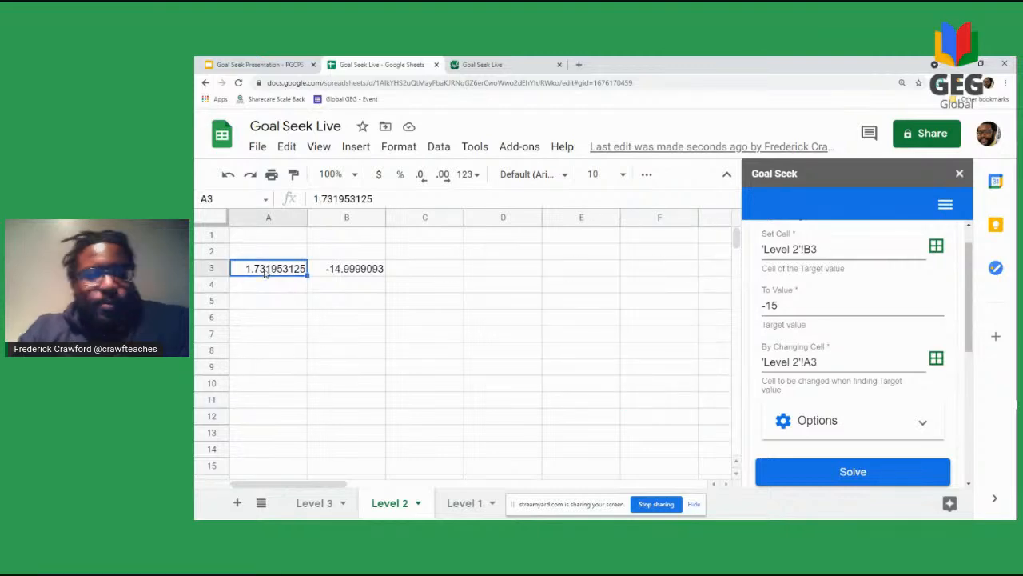
double_click(264, 269)
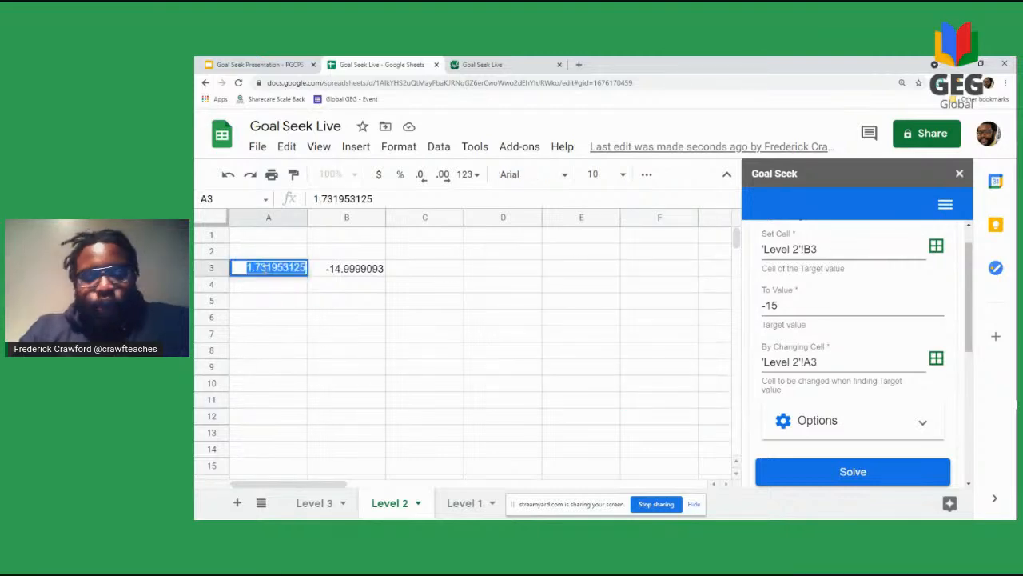
text(1.732)
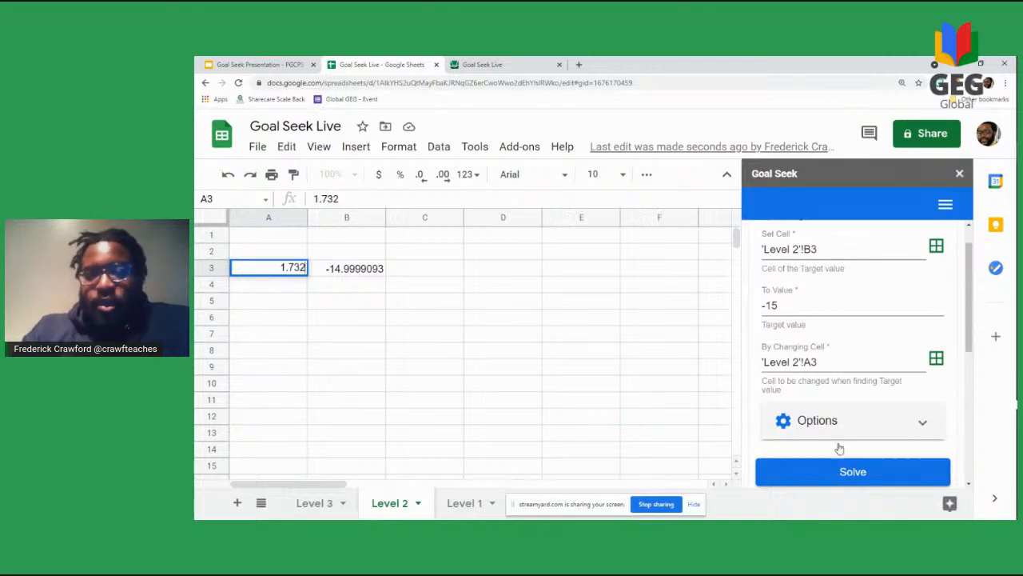
click(839, 475)
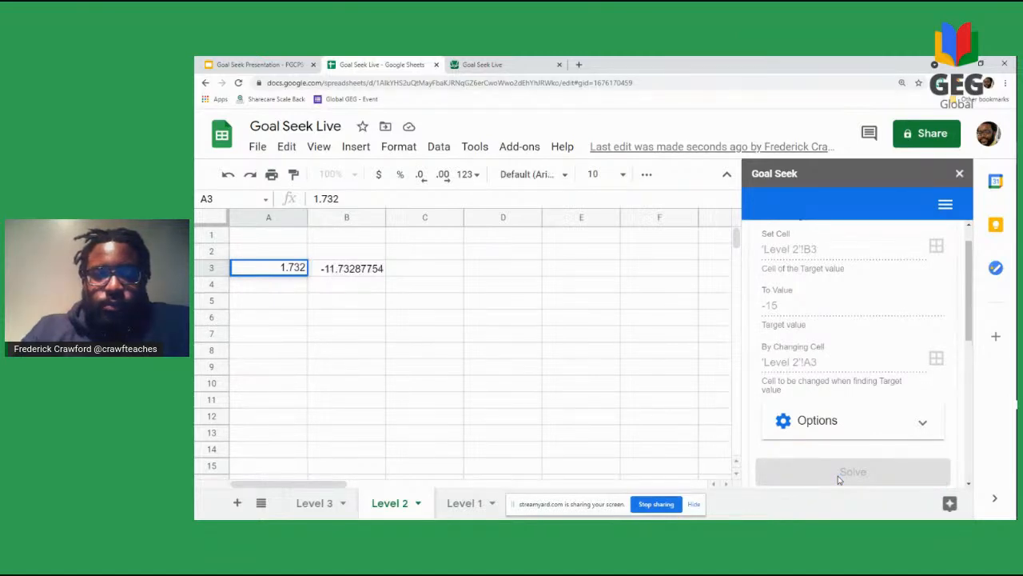
click(605, 389)
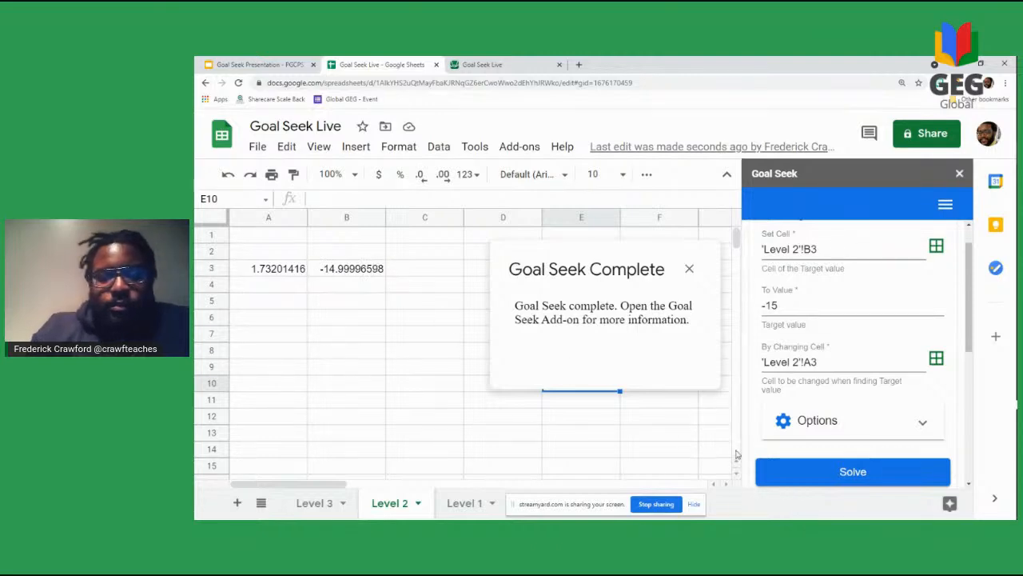
click(689, 269)
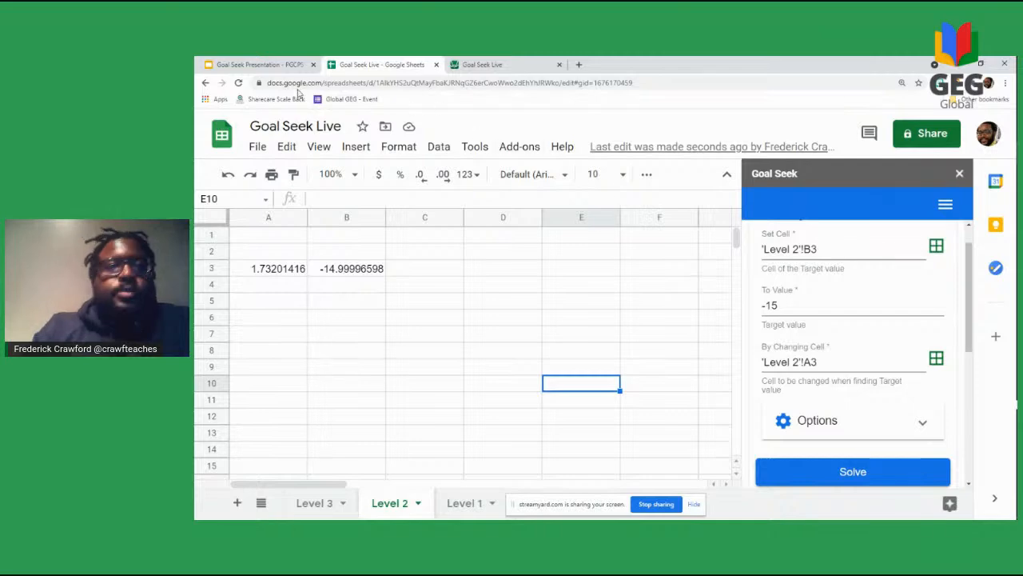
Step: Bring up the Level 3 equation slide in the presentation and graph cos x in Desmos to examine its peaks and troughs
click(273, 64)
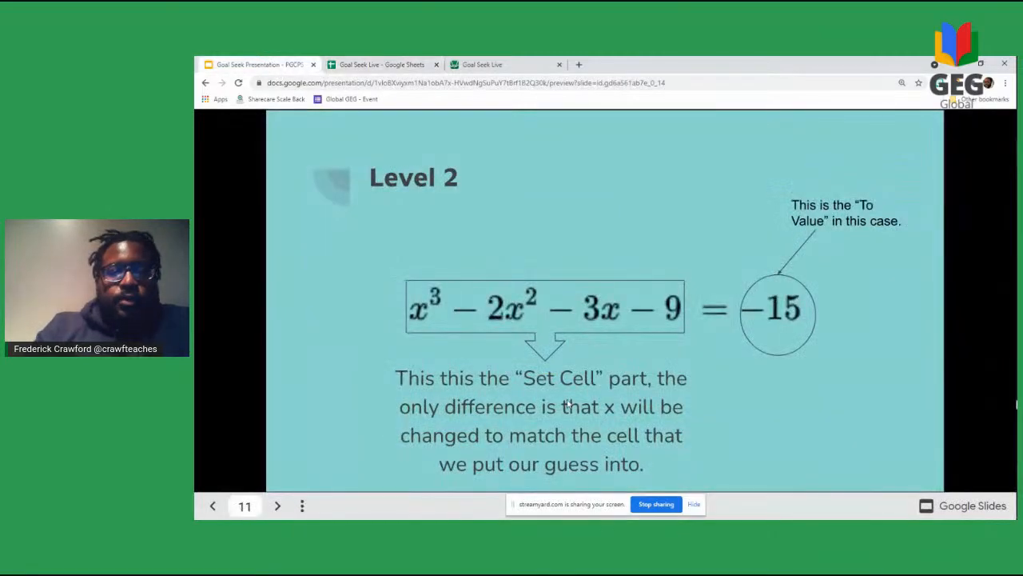
click(814, 406)
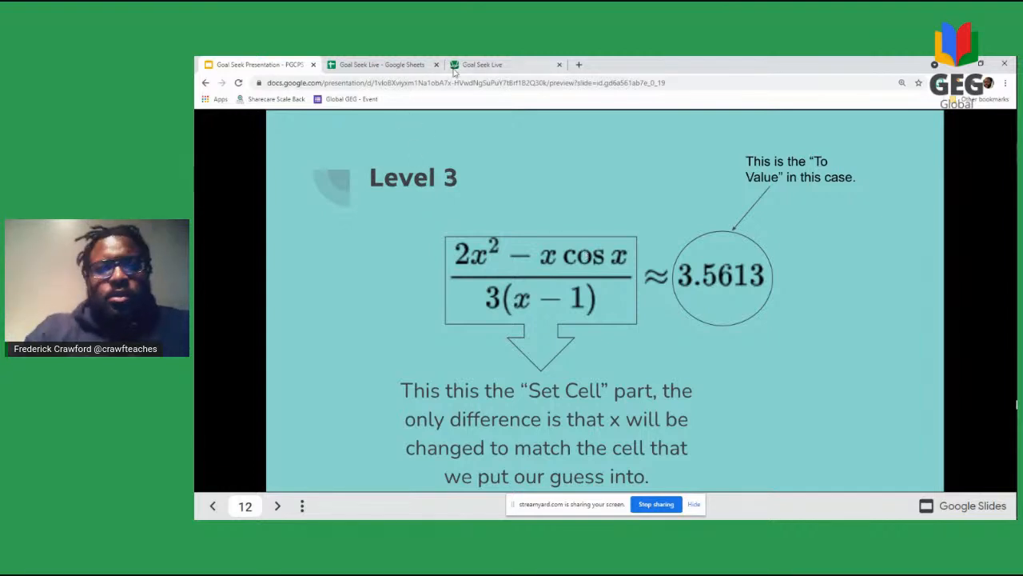
click(496, 64)
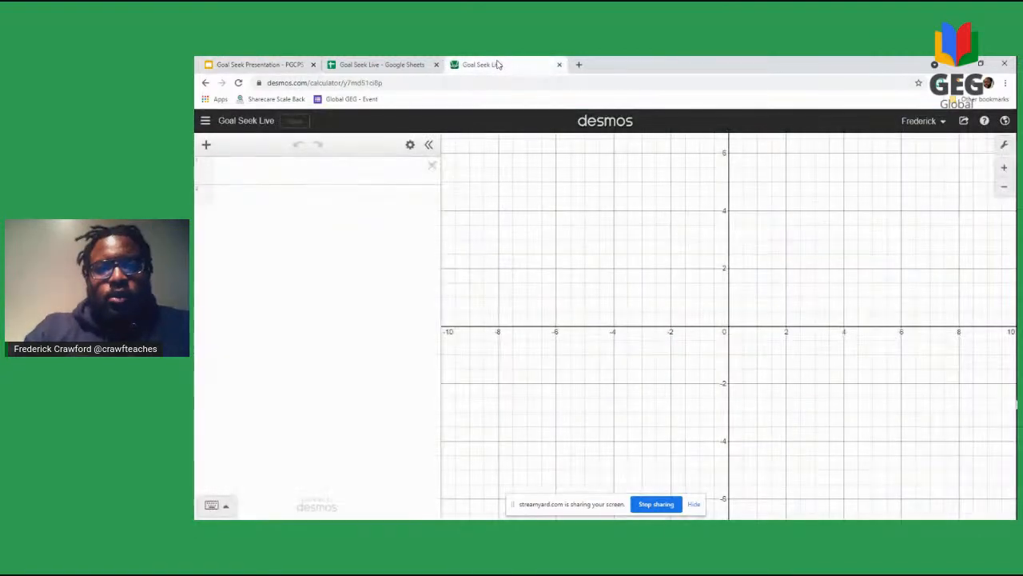
click(266, 169)
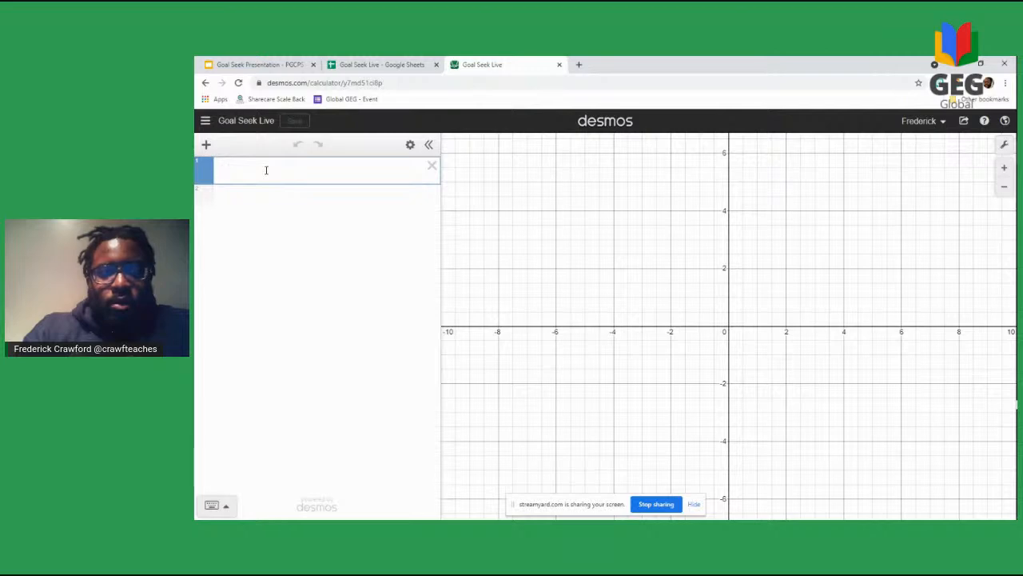
text(cos x)
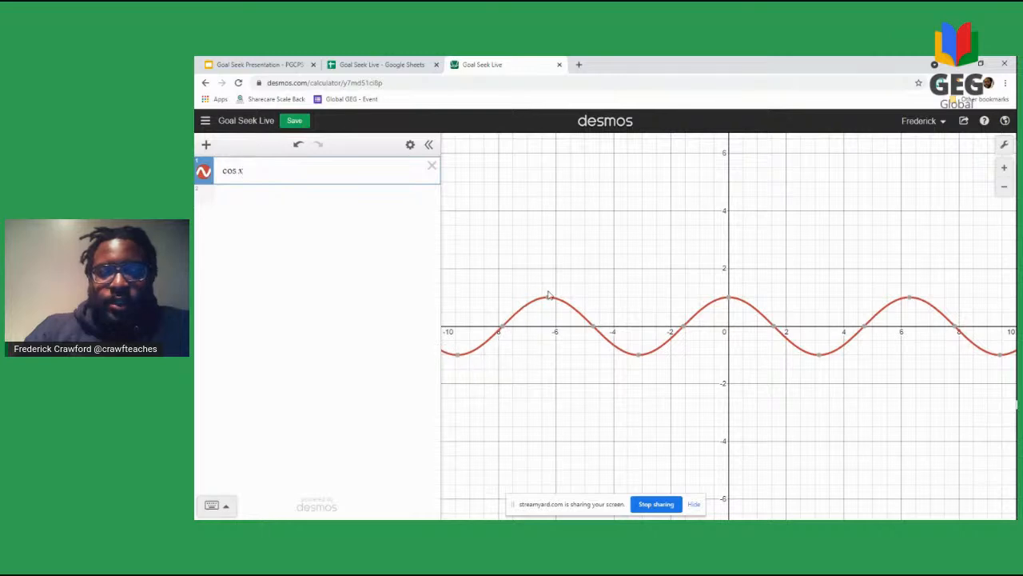
mouse_move(730, 301)
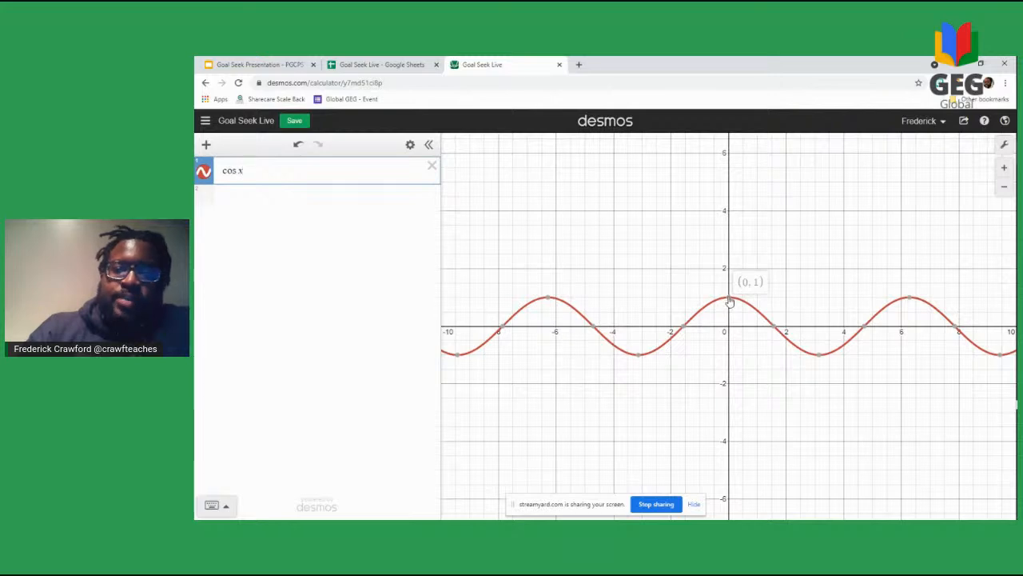
mouse_move(820, 360)
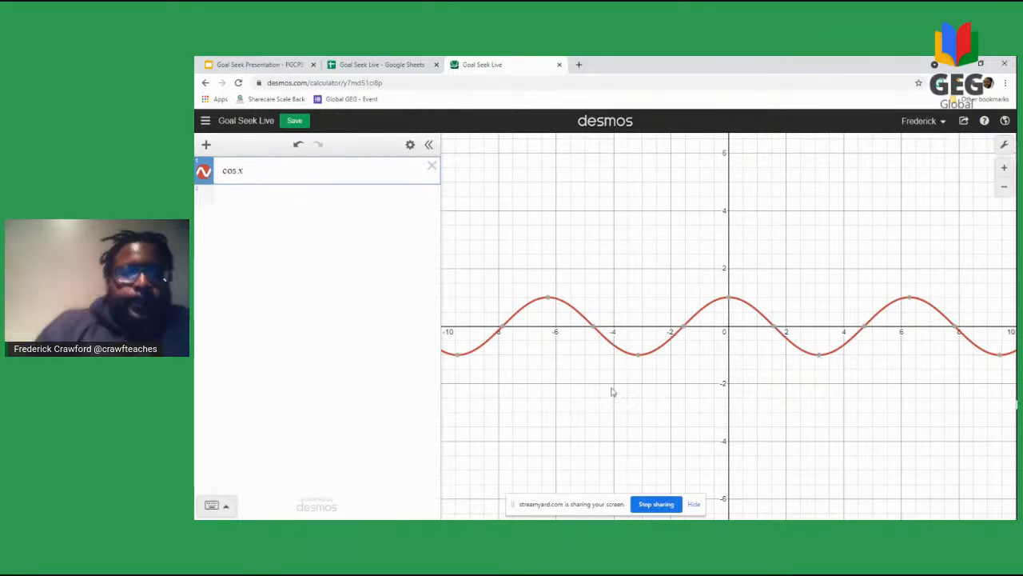
click(560, 64)
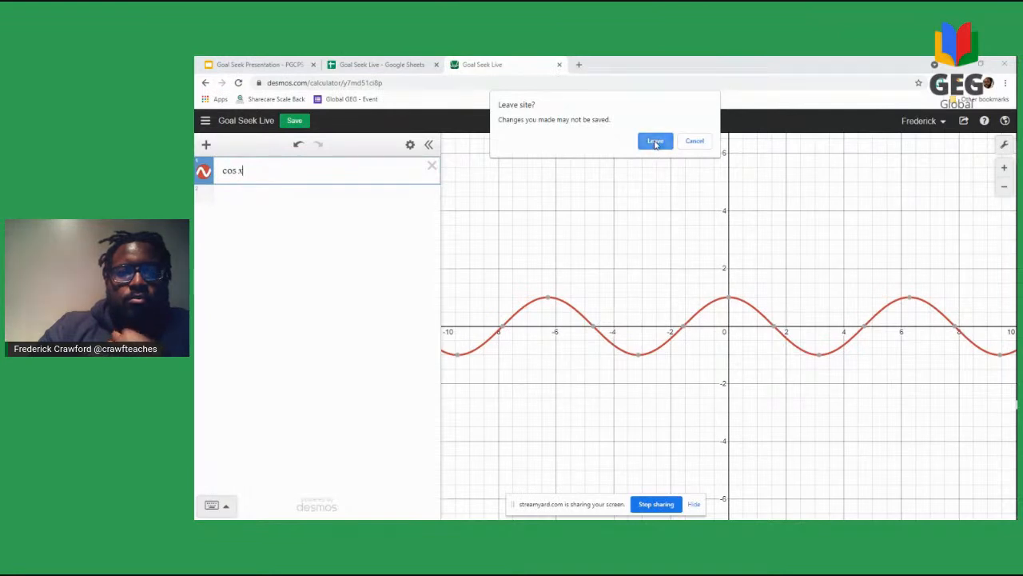
click(694, 144)
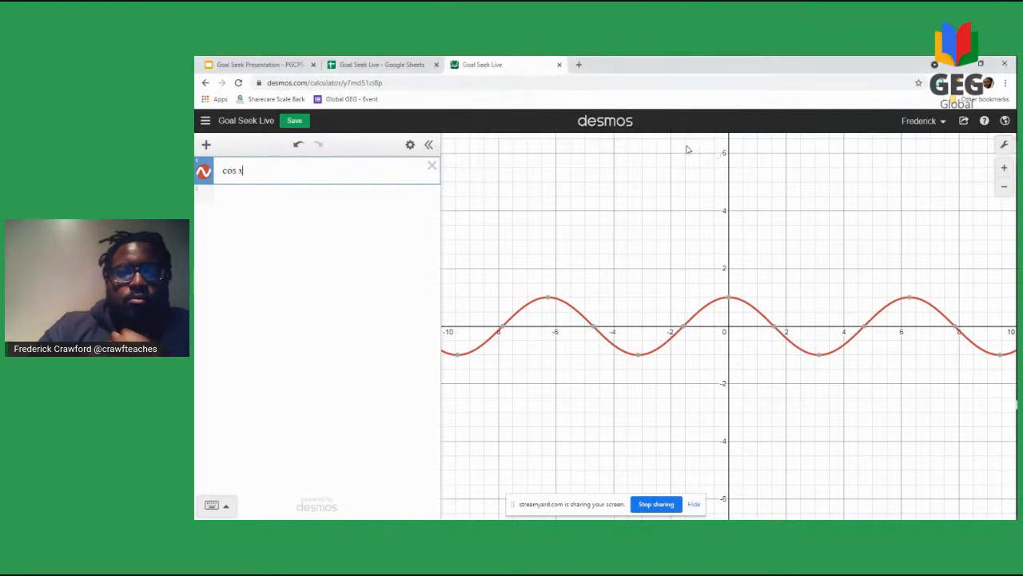
Step: Switch the Google Sheets file to the Level 3 sheet and check the Level 3 equation and its target value in the presentation
click(356, 63)
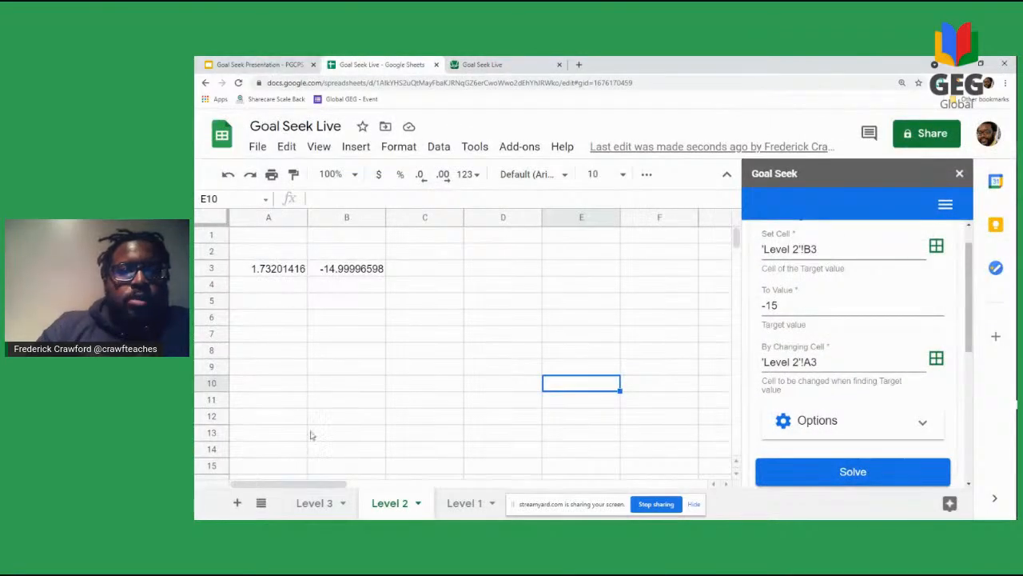
click(324, 503)
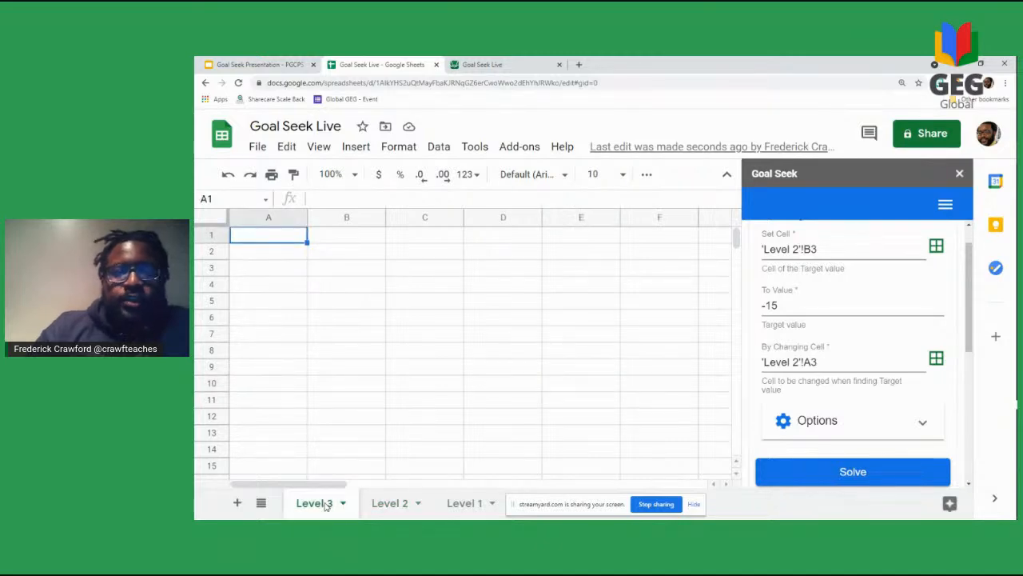
click(244, 68)
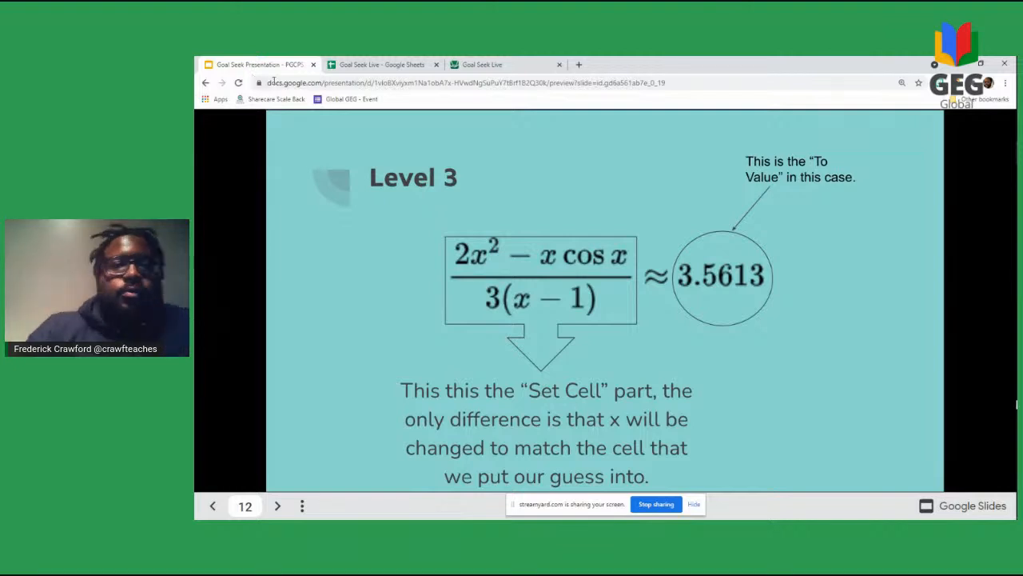
click(378, 66)
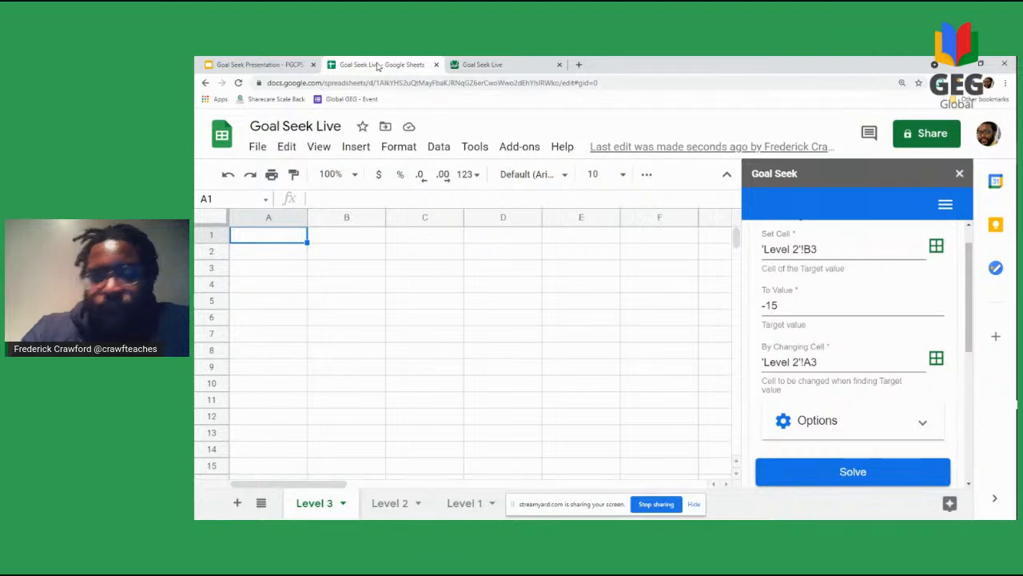
Step: Show the viewer comment "wow that's an ugly function" on the StreamYard broadcast, hide it again and return to the full-size spreadsheet
drag(647, 63, 399, 65)
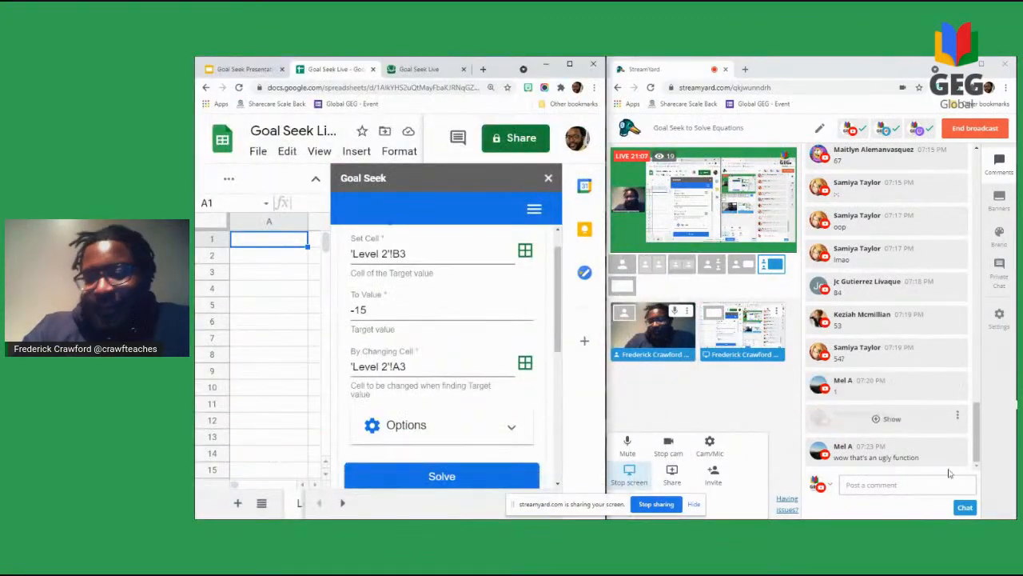
click(879, 452)
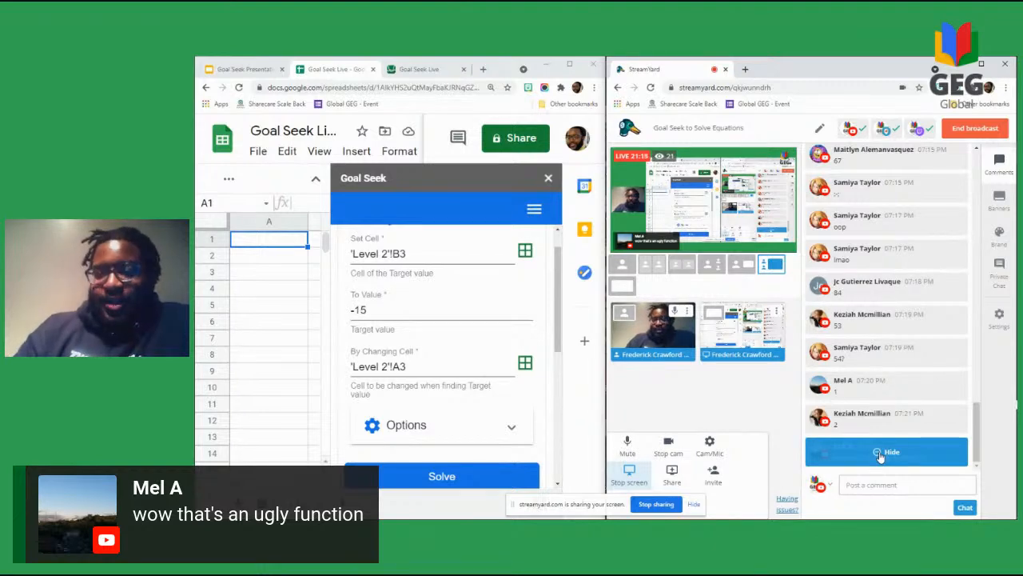
click(879, 455)
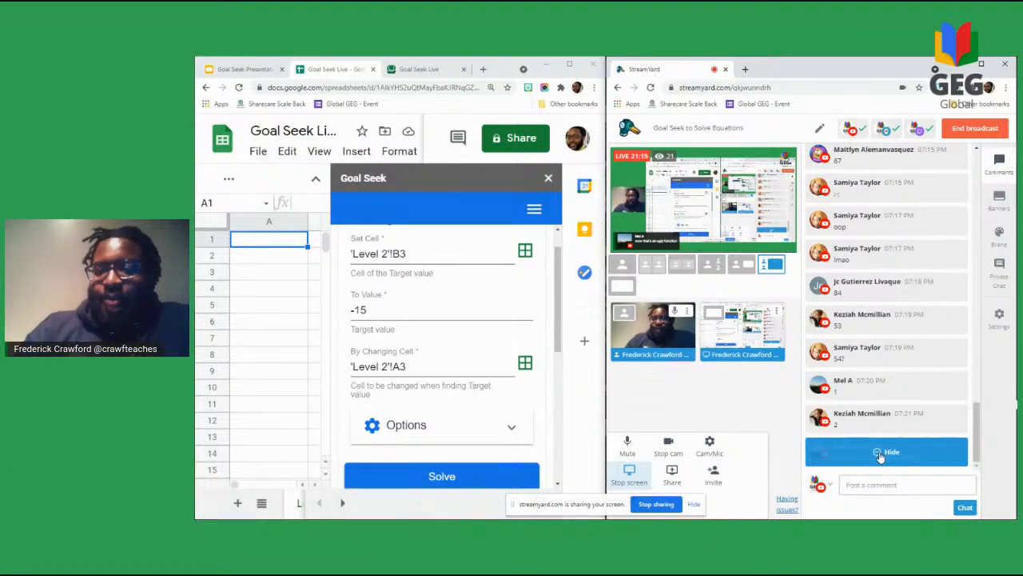
click(571, 64)
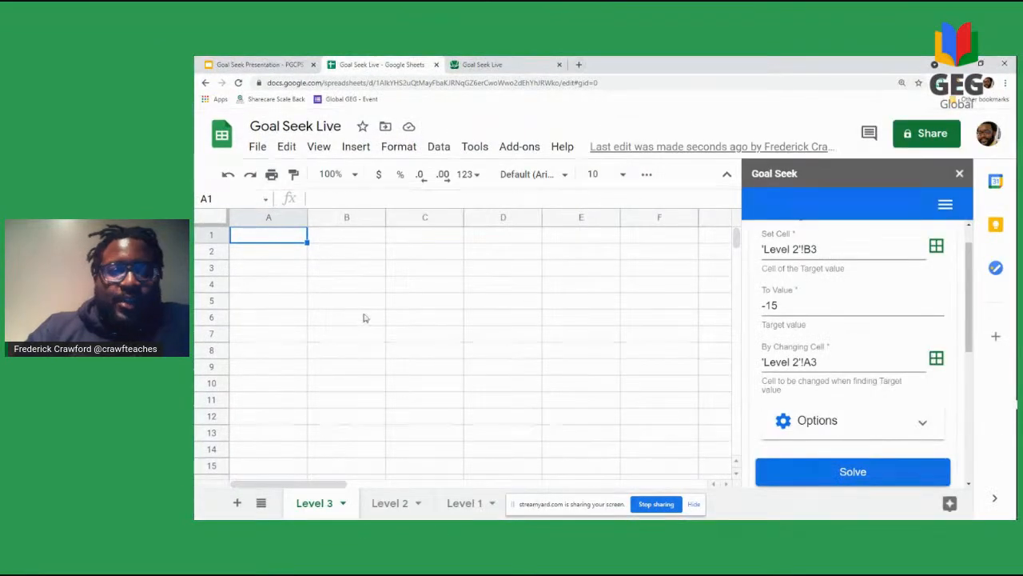
Step: Enter 2 in cell A2 of the Level 3 sheet as the initial guess for x
click(282, 253)
text(2)
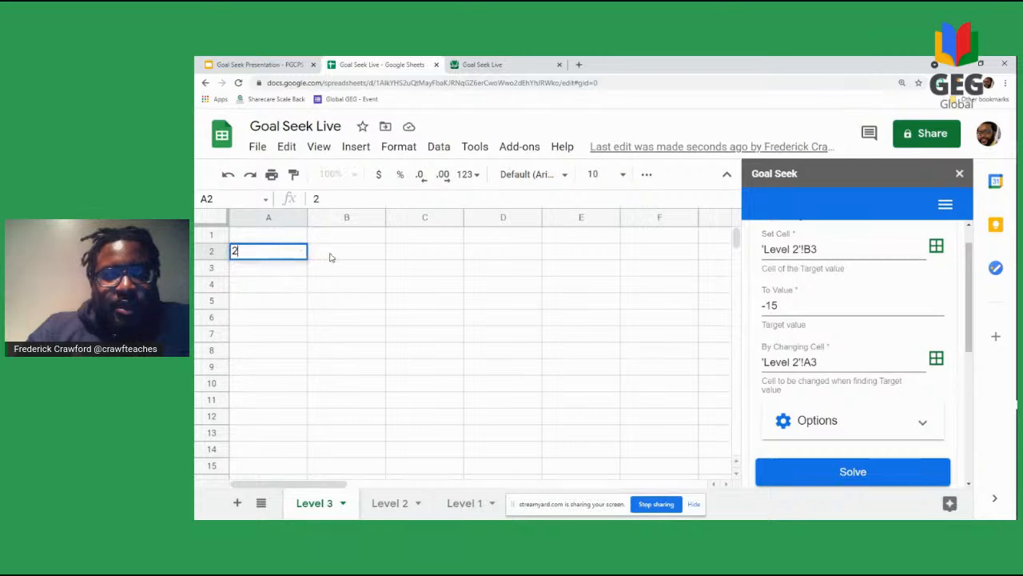
click(331, 257)
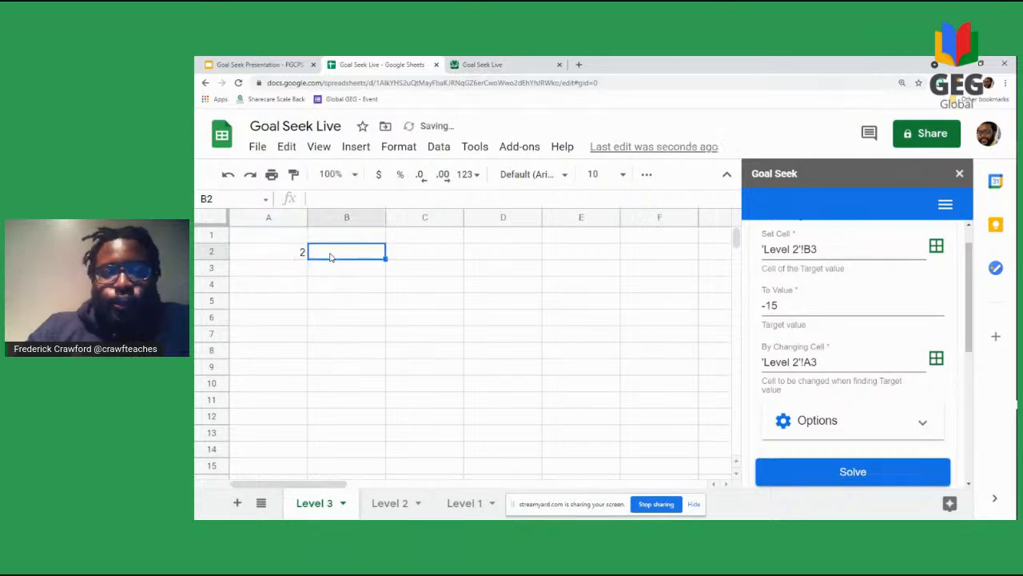
Step: Begin the Level 3 formula in cell B2 with the squared term =2*A2^2, referencing the guess cell
text(=)
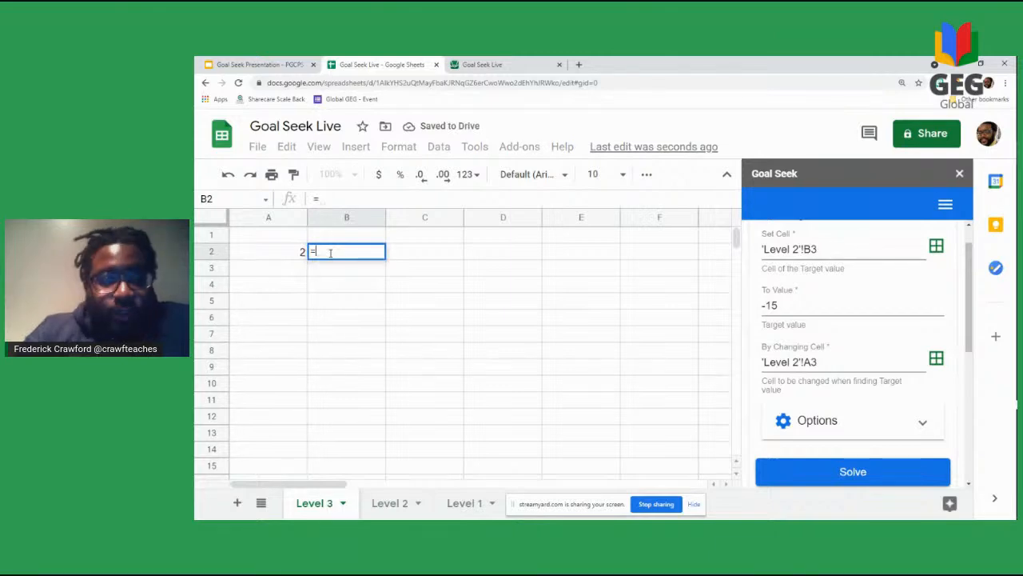
text(2)
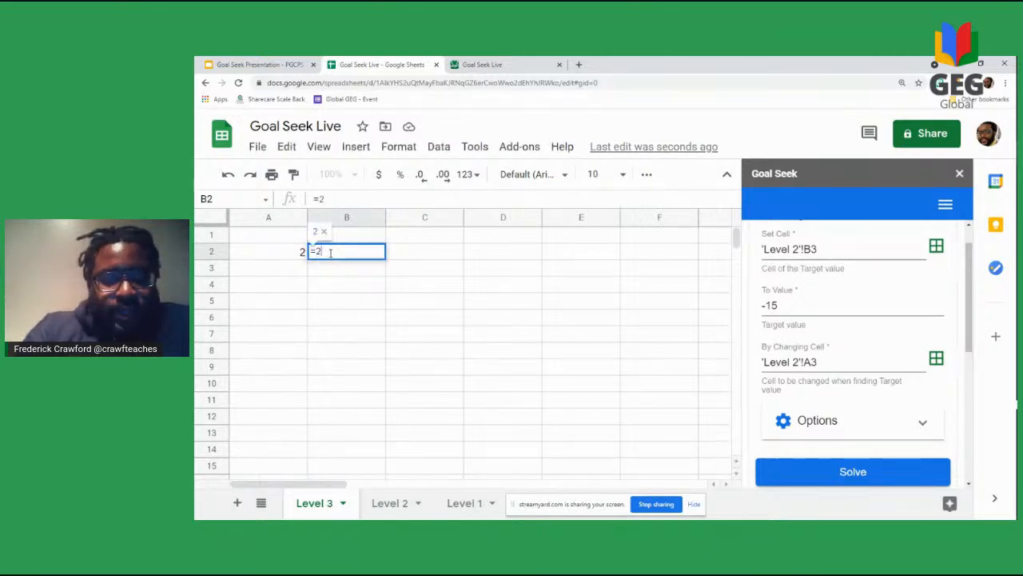
text(*)
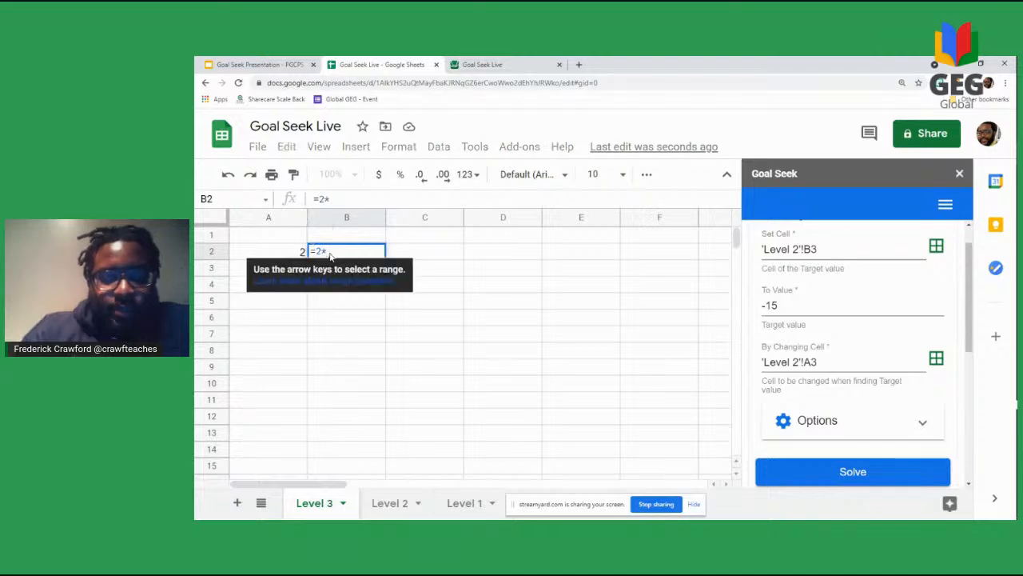
click(293, 254)
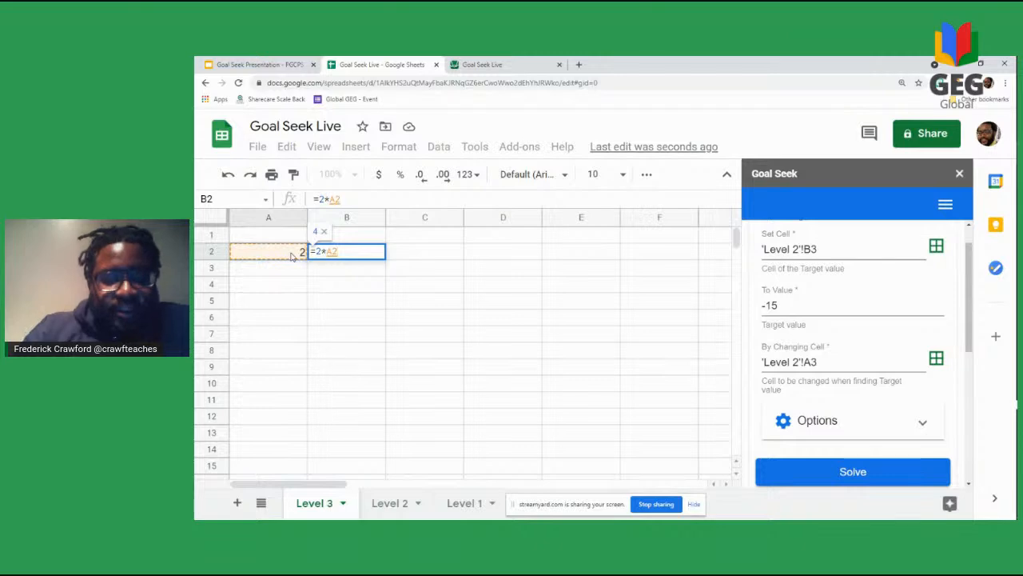
text(^)
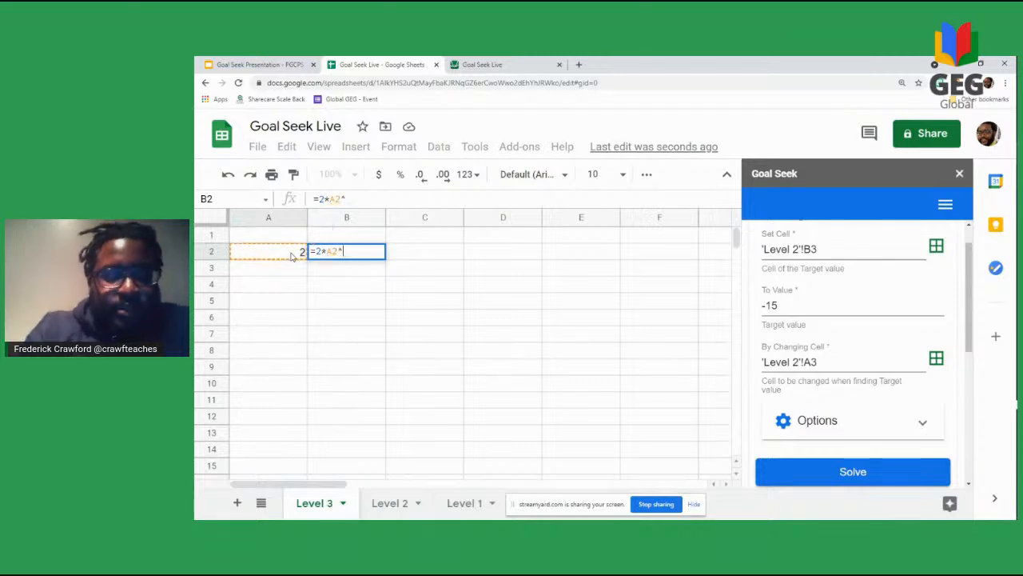
text(2)
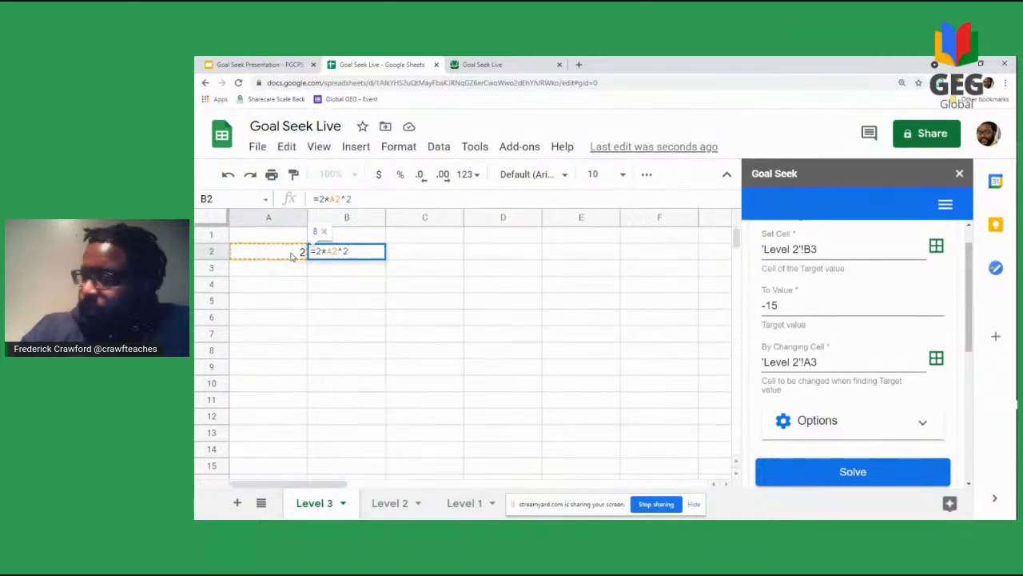
Step: Extend the B2 formula with the cosine term -A2*cos(A2), using the A2 cell reference for x
text(-)
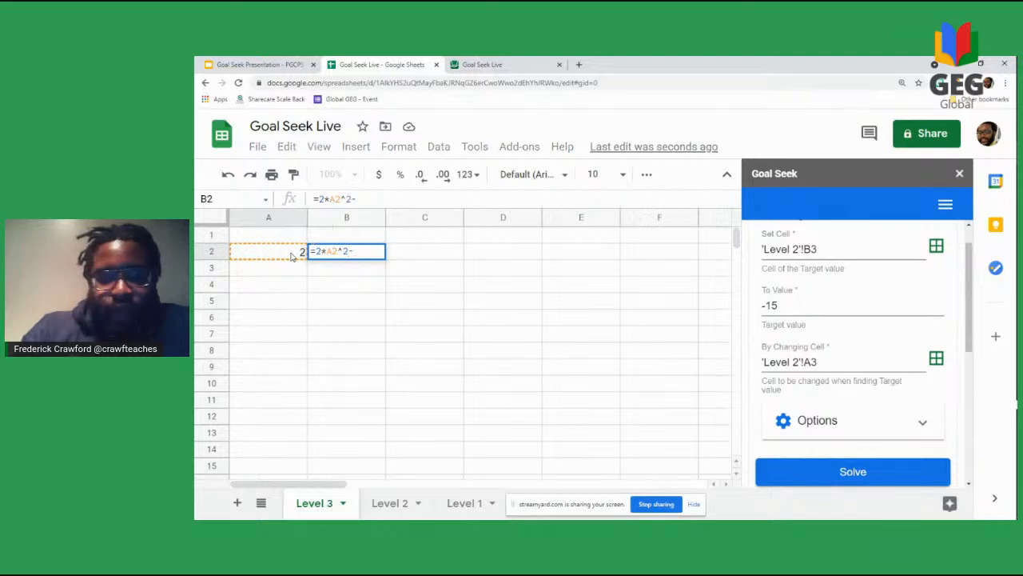
text(x)
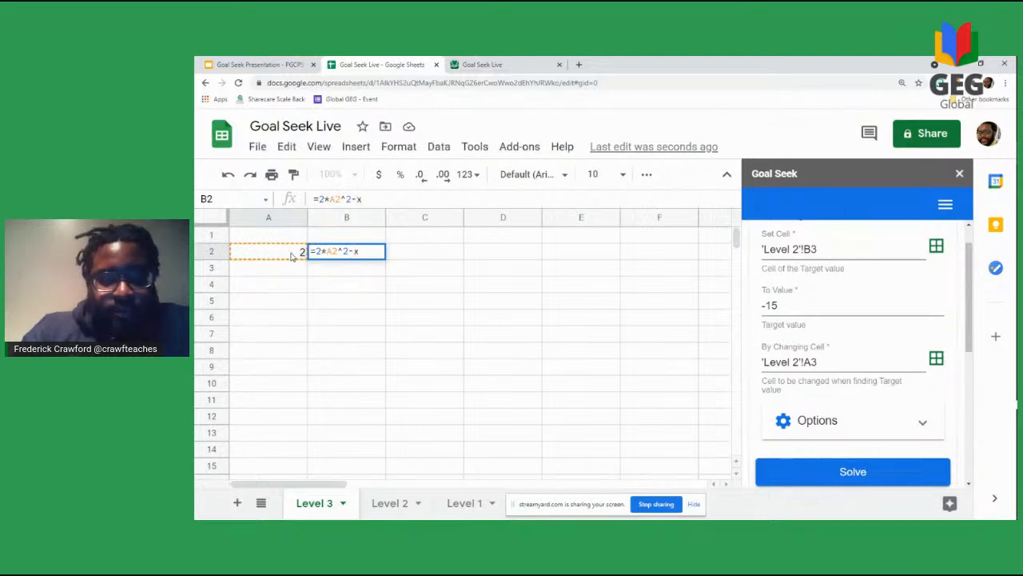
text(*cos()
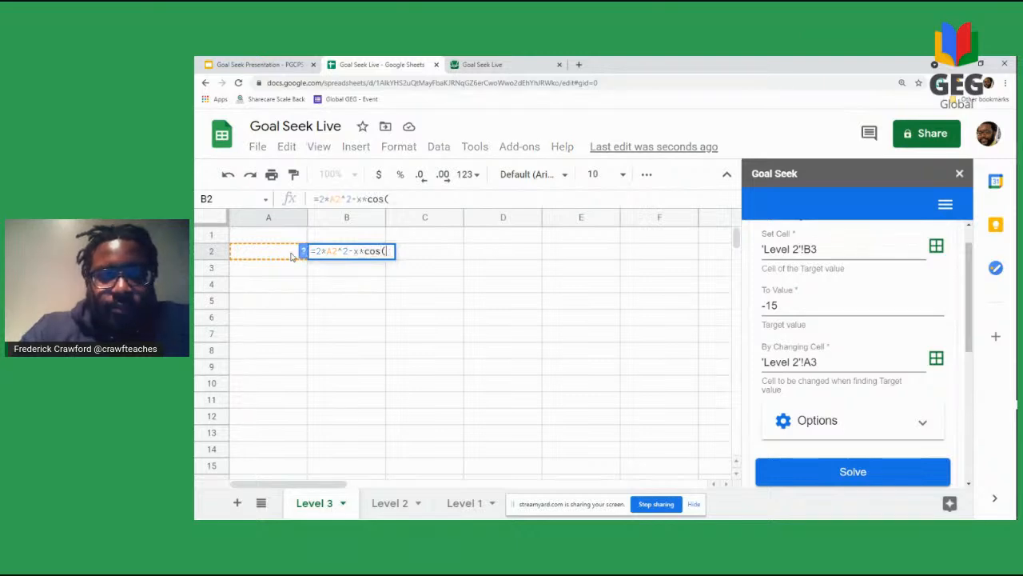
click(359, 250)
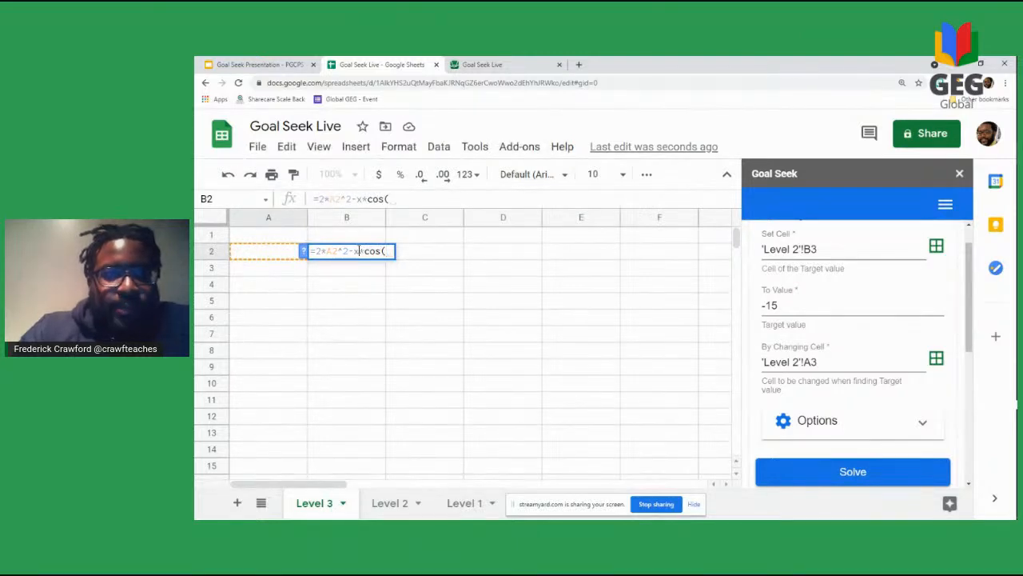
key(BackSpace)
click(287, 250)
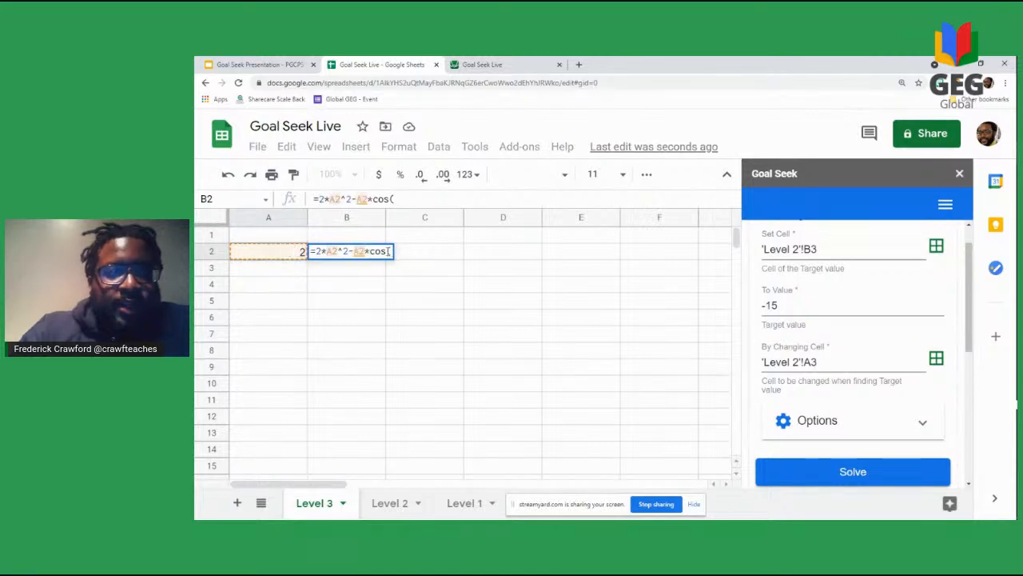
click(276, 256)
text())
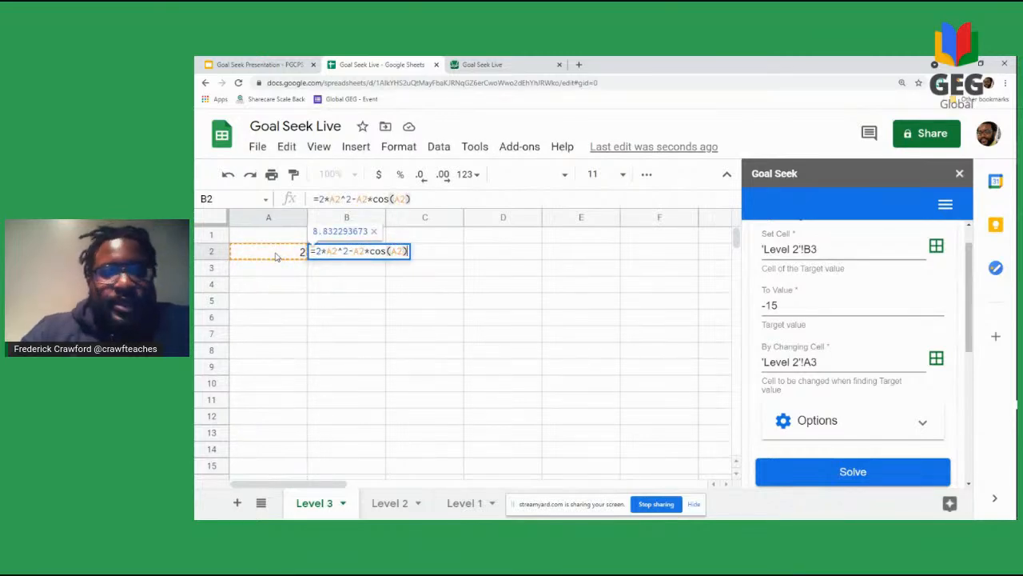
Step: Enclose the whole numerator of the B2 formula in parentheses, giving =(2*A2^2-A2*cos(A2))
click(317, 251)
text(()
key(End)
text())
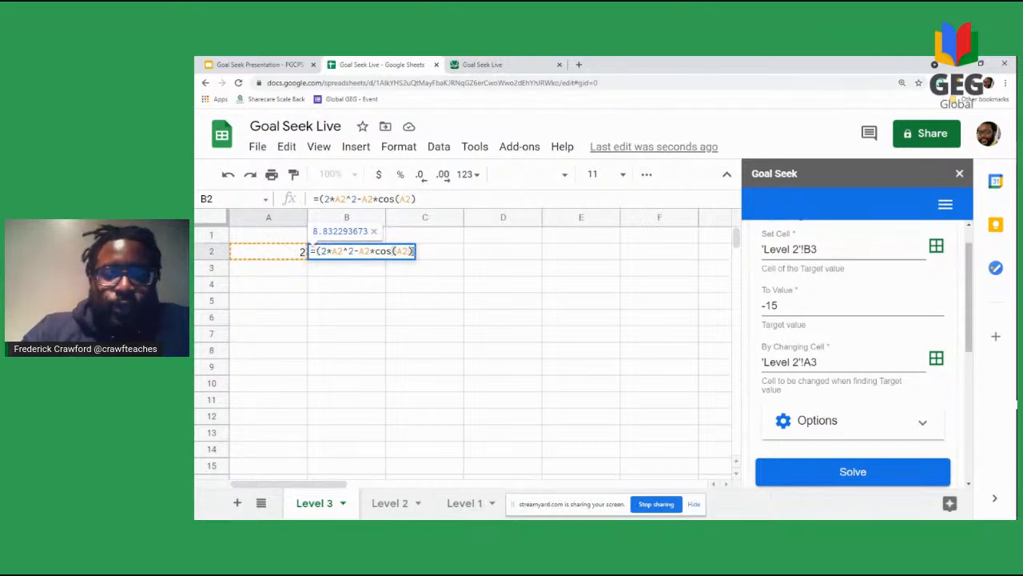
text())
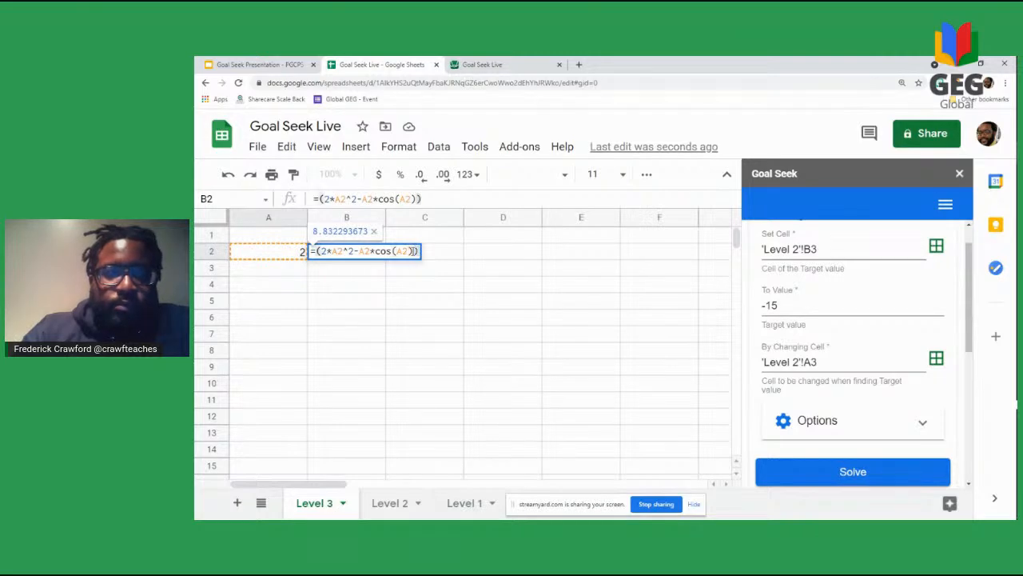
Step: Divide the numerator in B2 by (3*(A2-1)) and commit the formula =(2*A2^2-A2*cos(A2))/(3*(A2-1))
text(/)
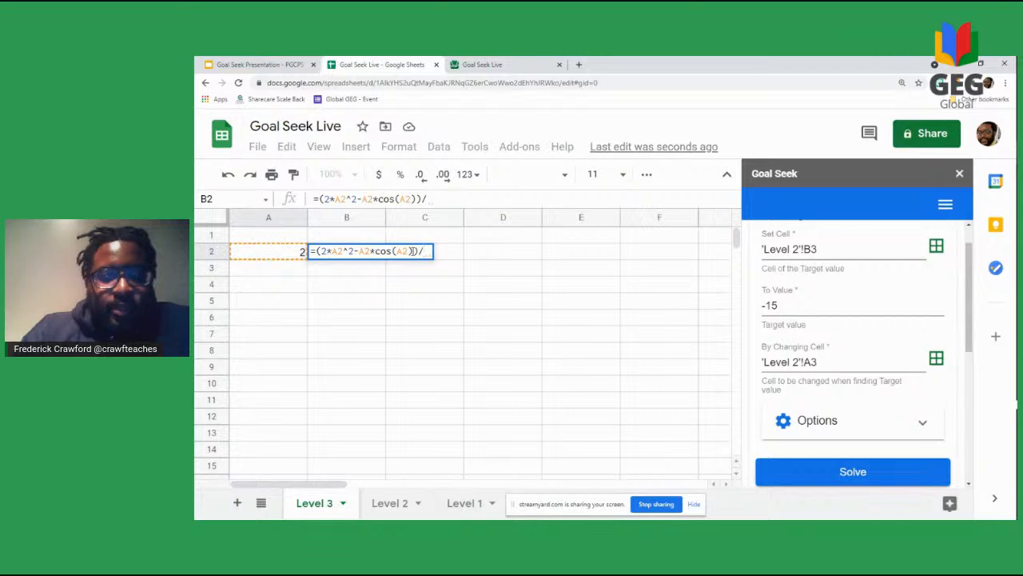
text(()
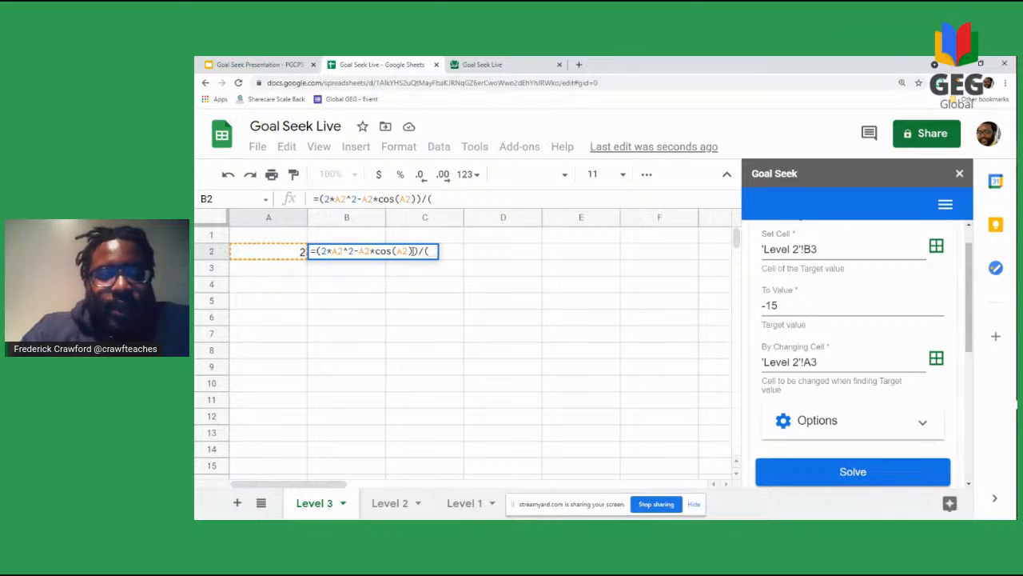
text(3)
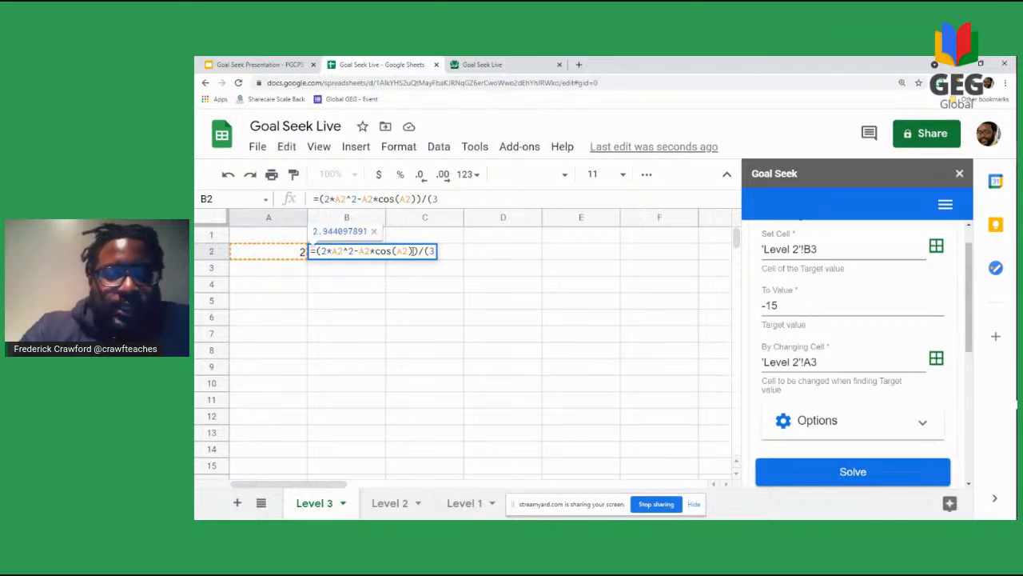
text(*)
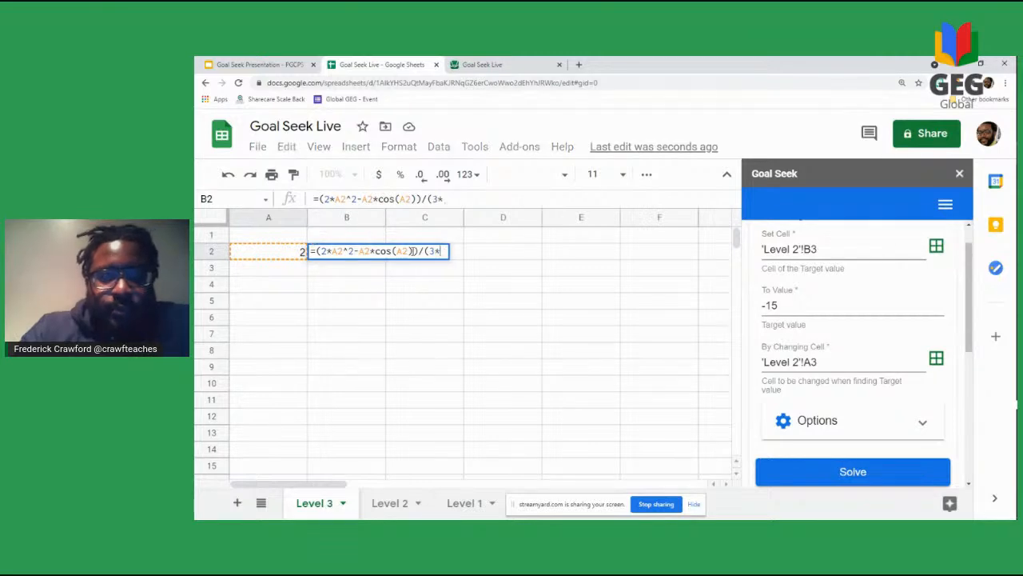
text(()
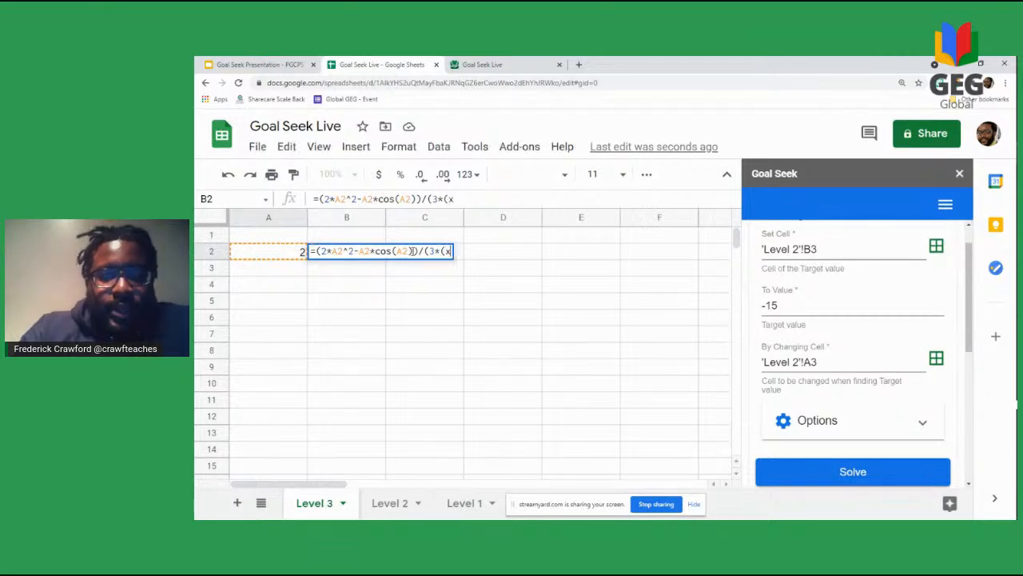
click(290, 253)
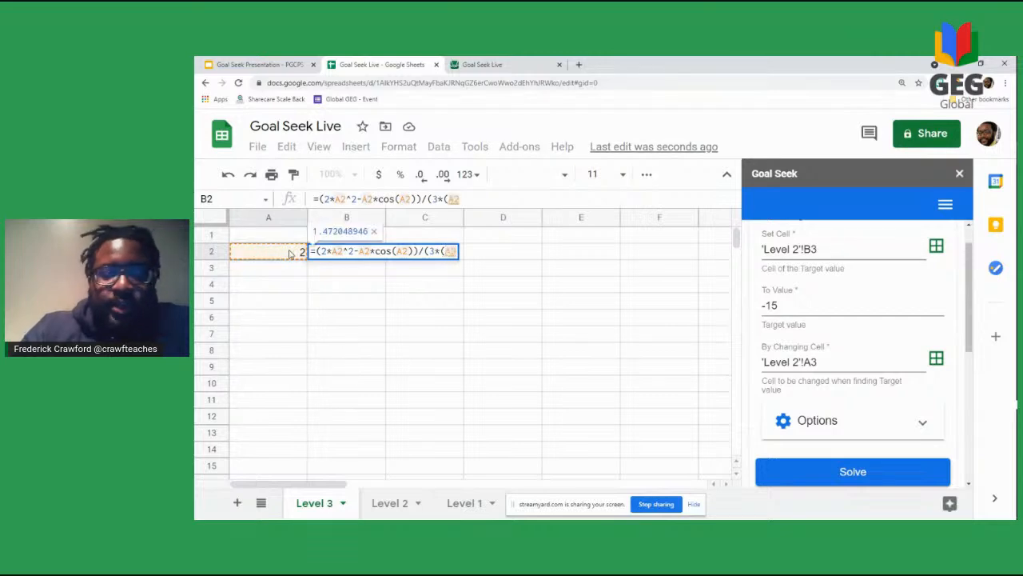
text(-1))
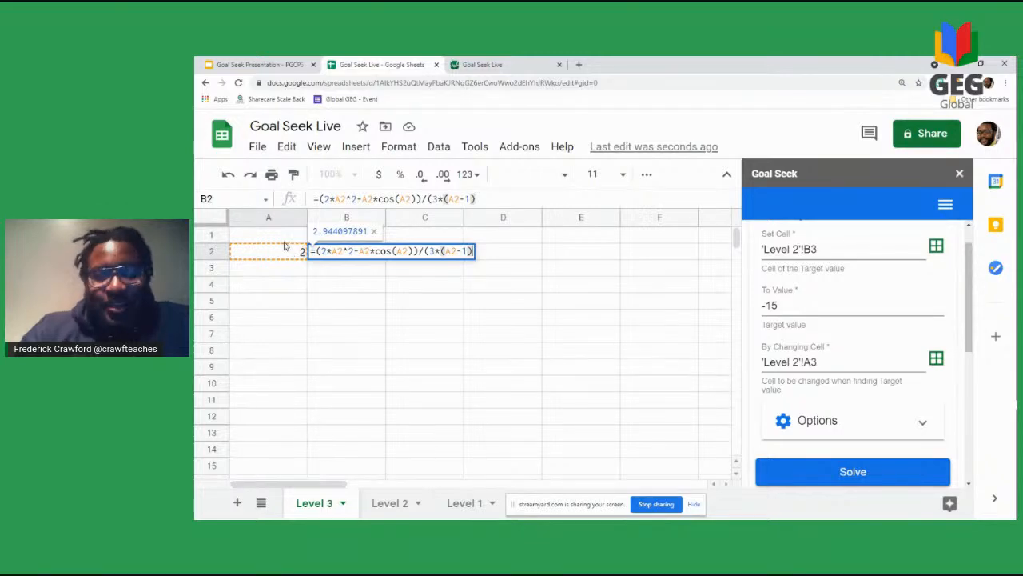
text())
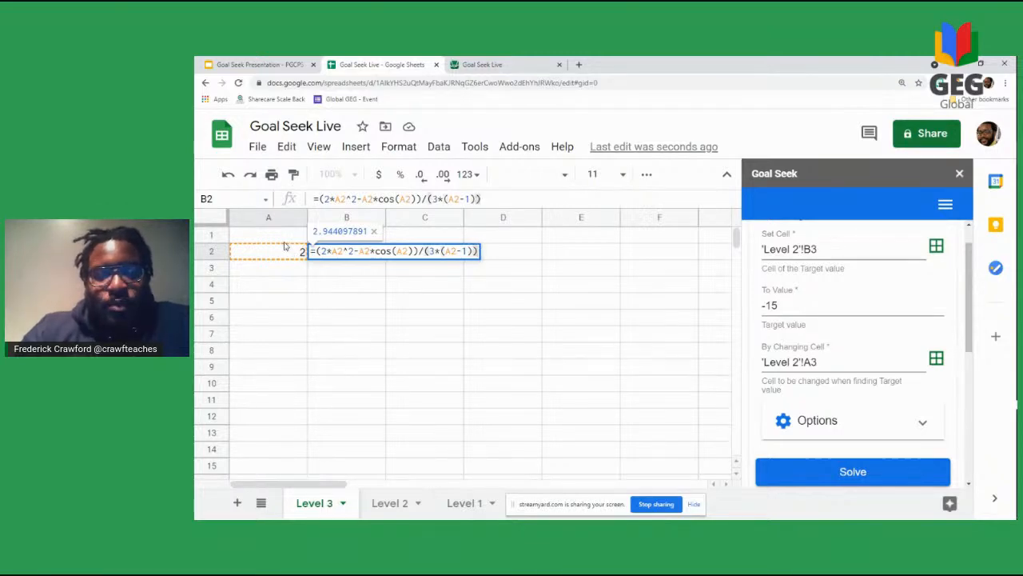
key(BackSpace)
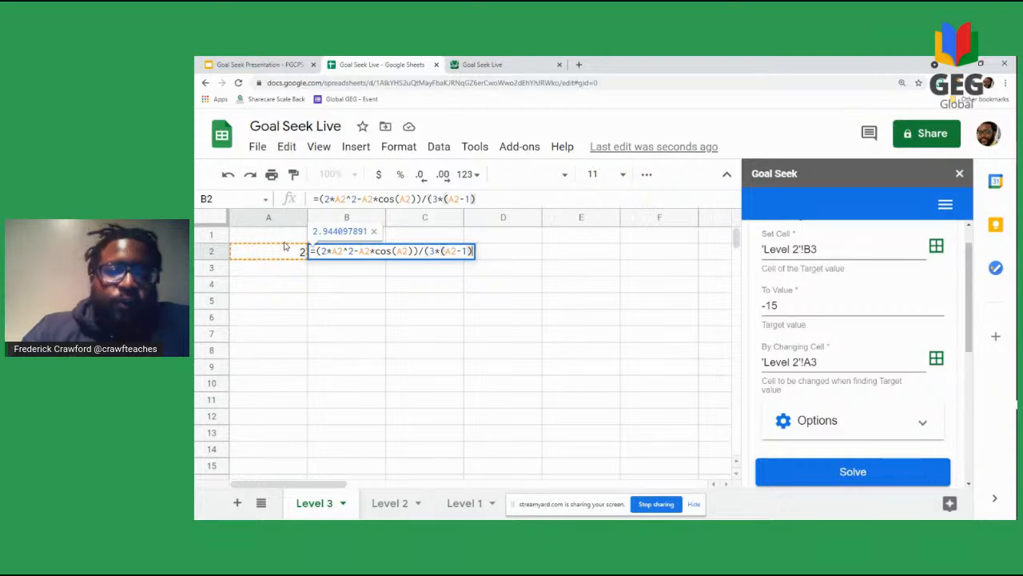
text())
key(BackSpace)
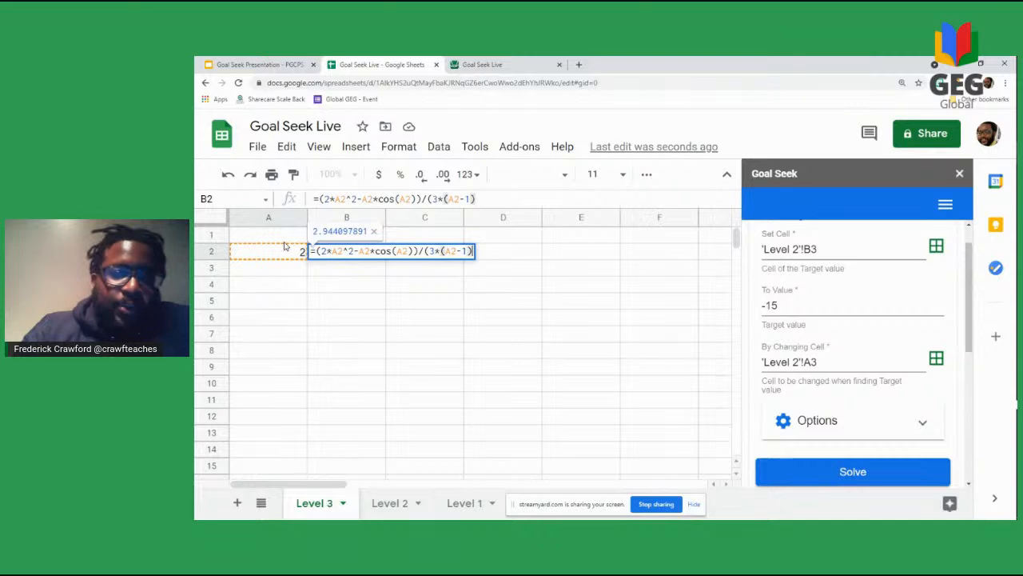
key(Return)
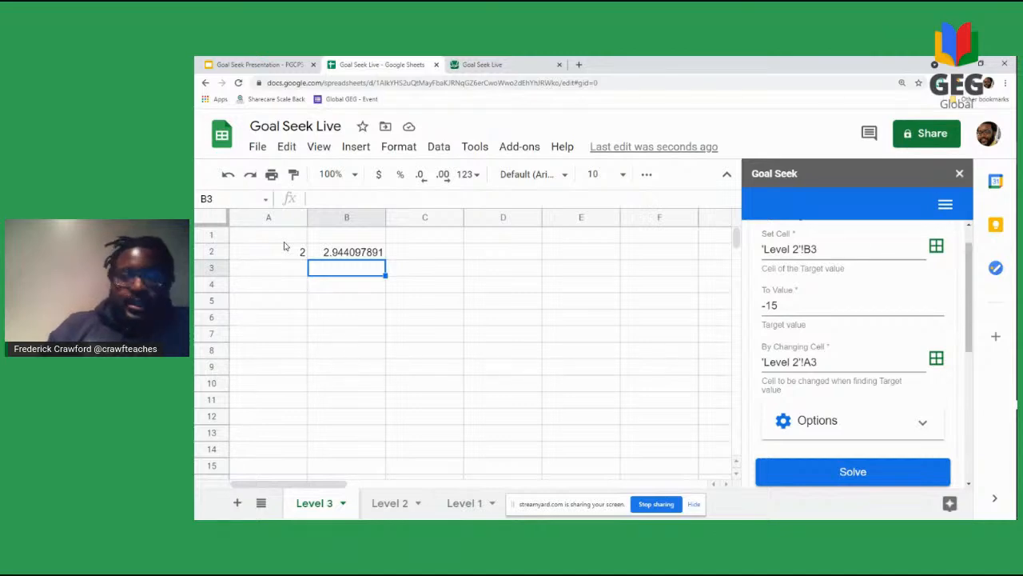
Step: Assign 'Level 3'!B2 as Goal Seek's Set Cell and 'Level 3'!A2 as its By Changing Cell
click(367, 254)
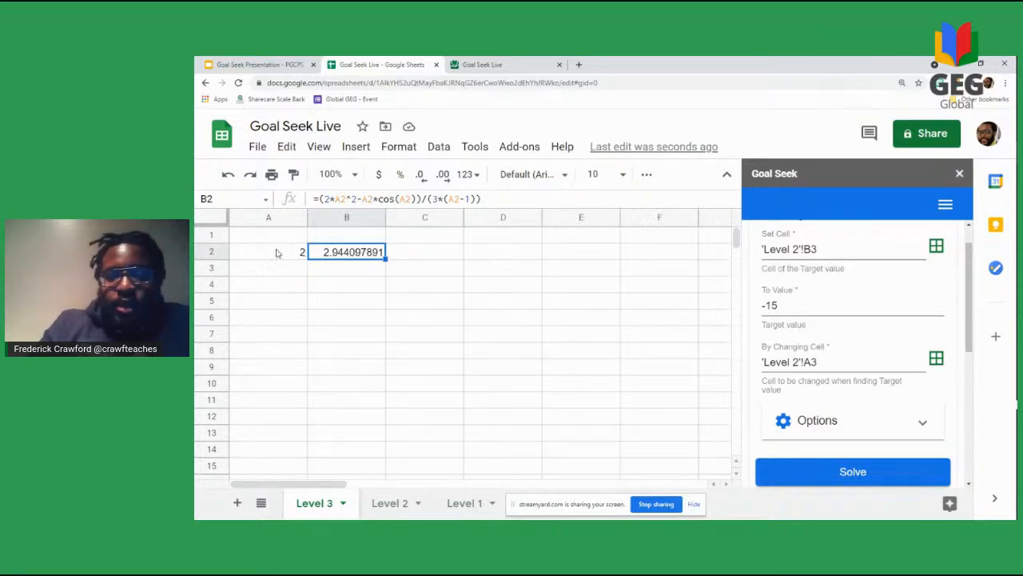
click(936, 248)
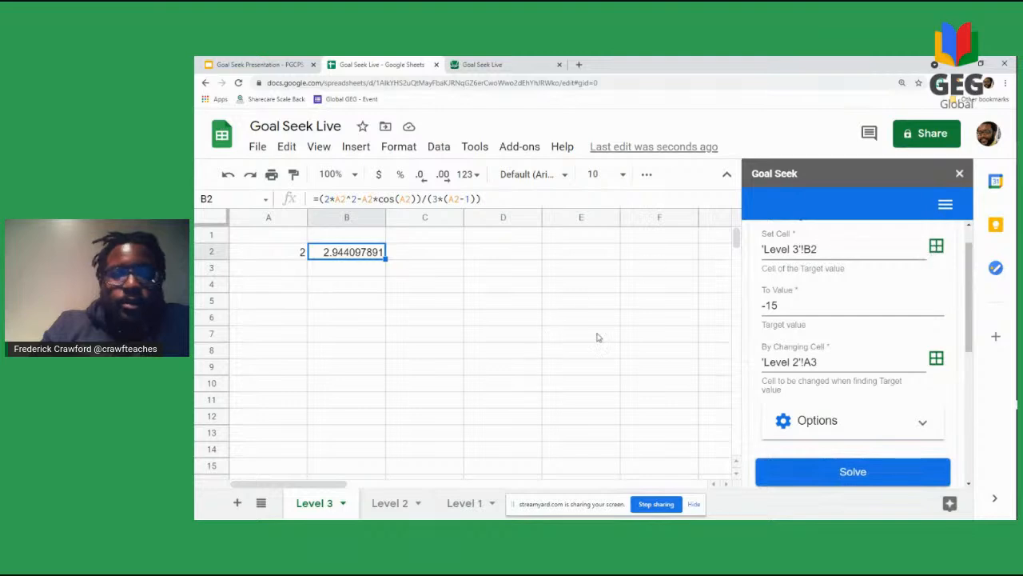
click(810, 360)
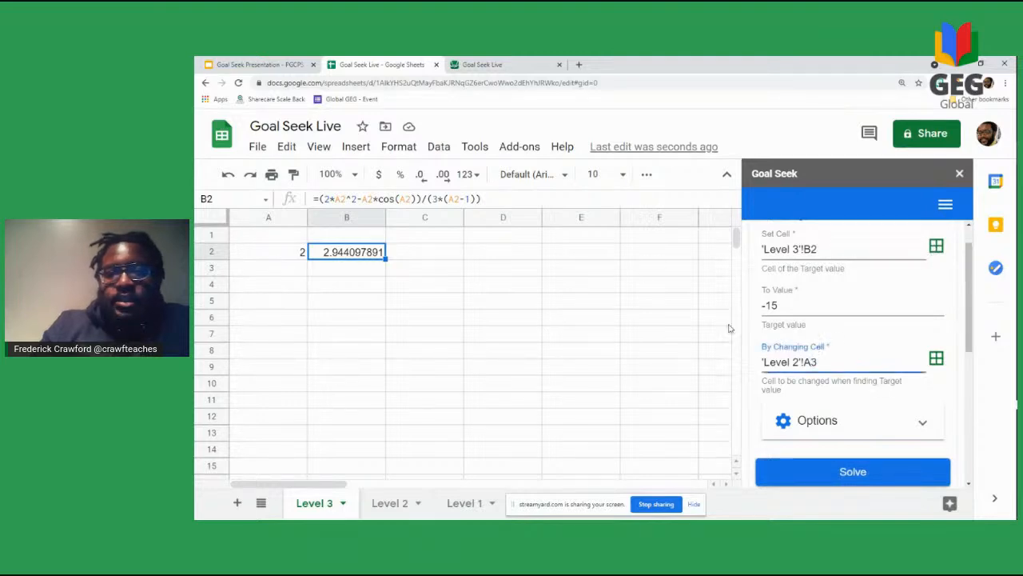
click(263, 255)
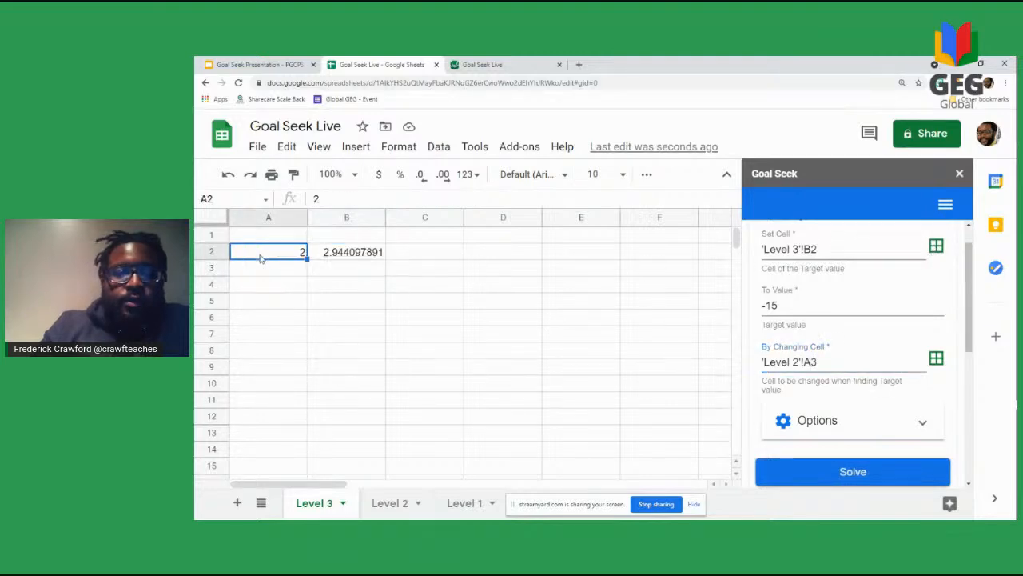
click(934, 361)
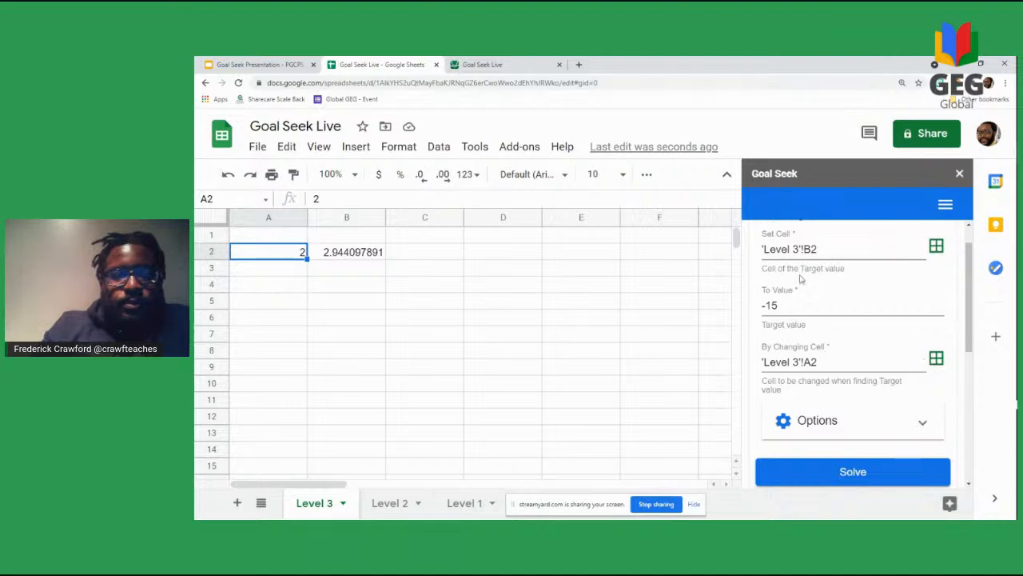
Step: Set Goal Seek's target value to 3.5613 and solve for x
click(791, 308)
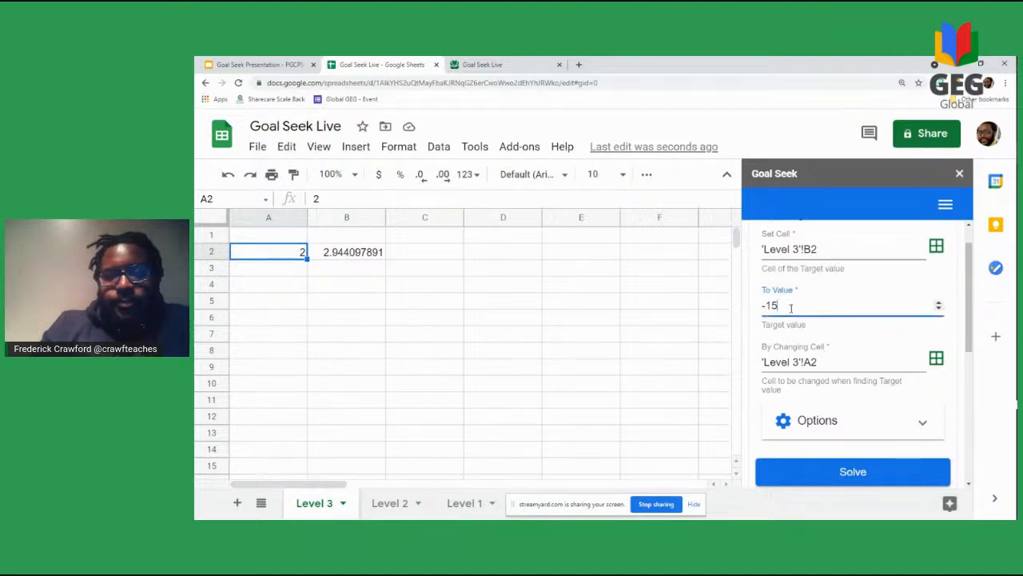
key(BackSpace)
key(BackSpace)
key(BackSpace)
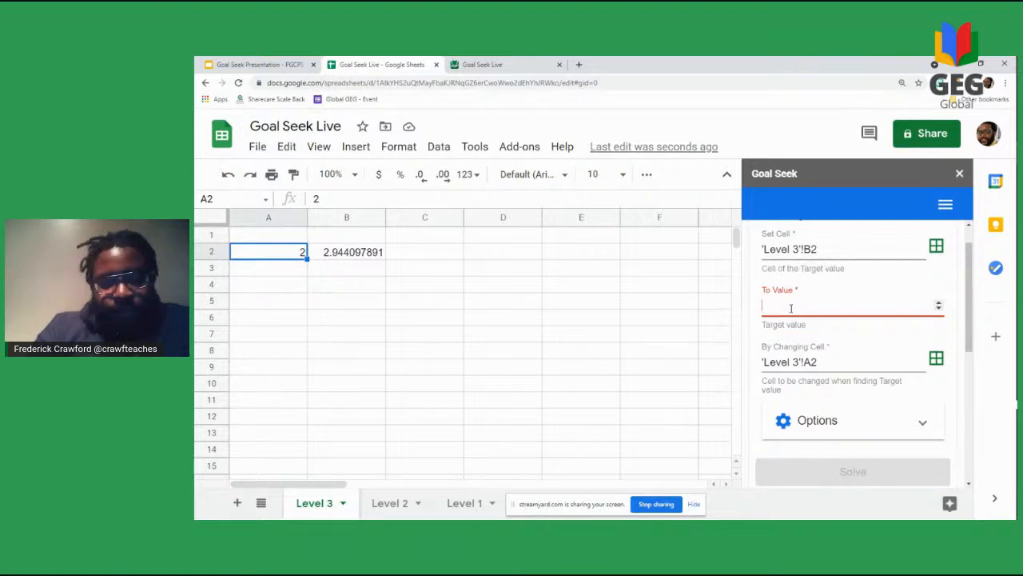
text(3.)
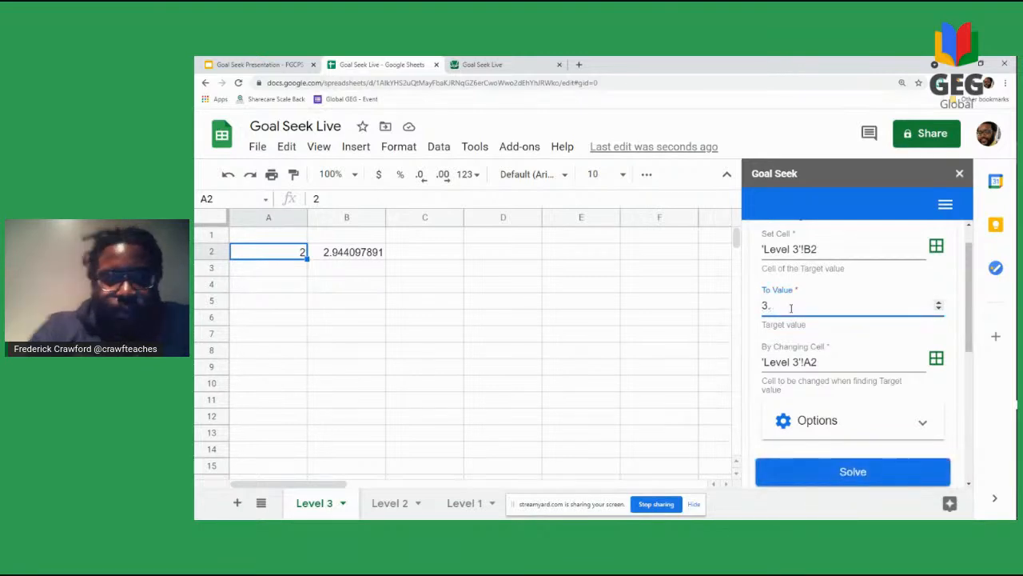
text(5613)
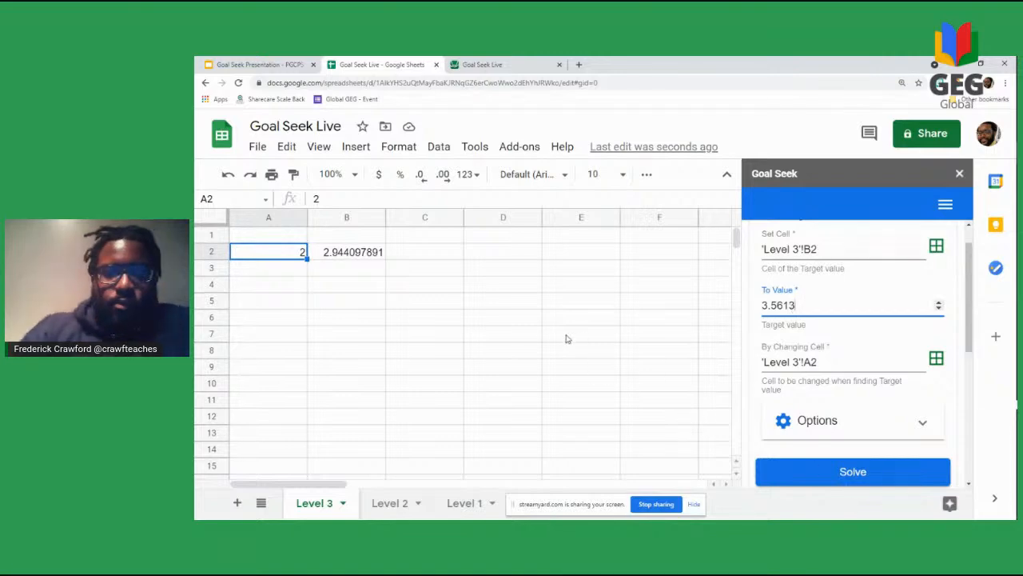
click(801, 477)
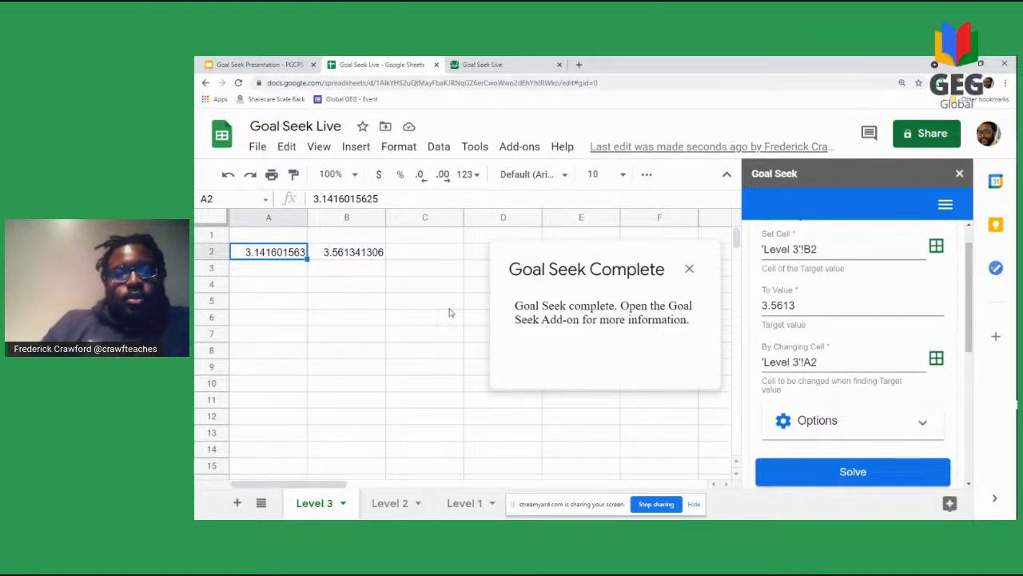
Step: Replace the guess in the Level 3 sheet's A2 with =PI() and run Goal Seek again
click(691, 269)
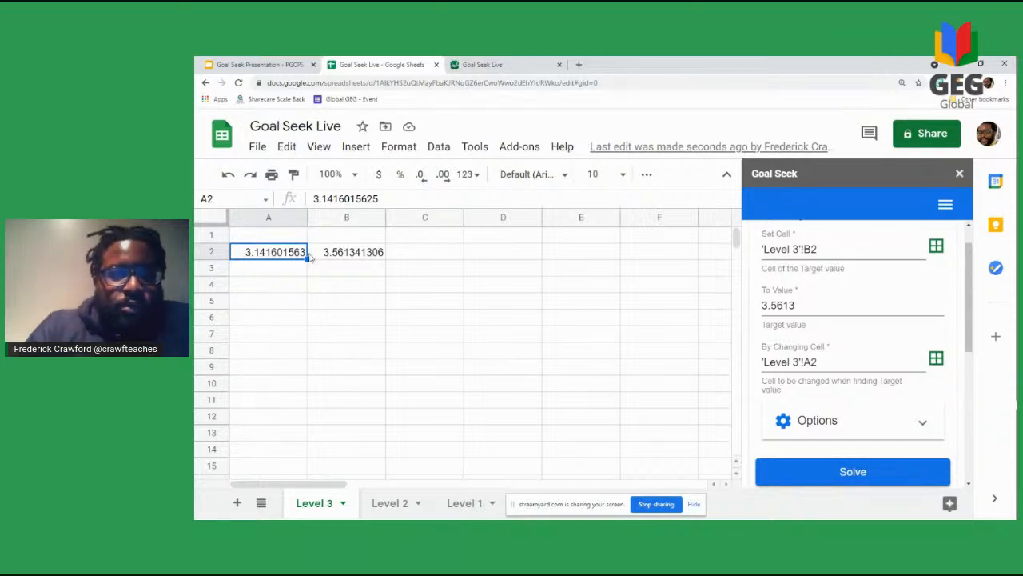
double_click(284, 254)
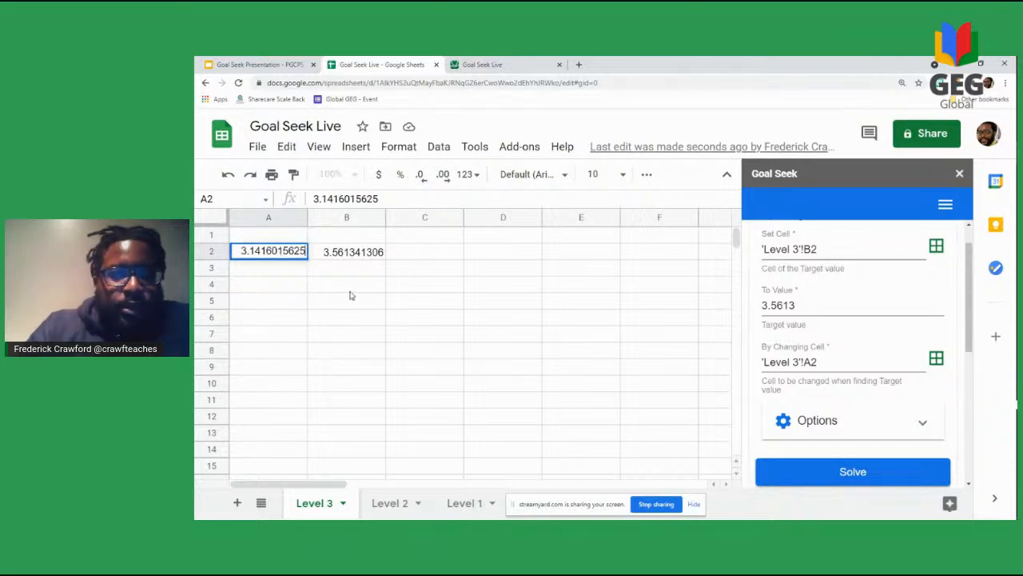
click(297, 274)
click(277, 251)
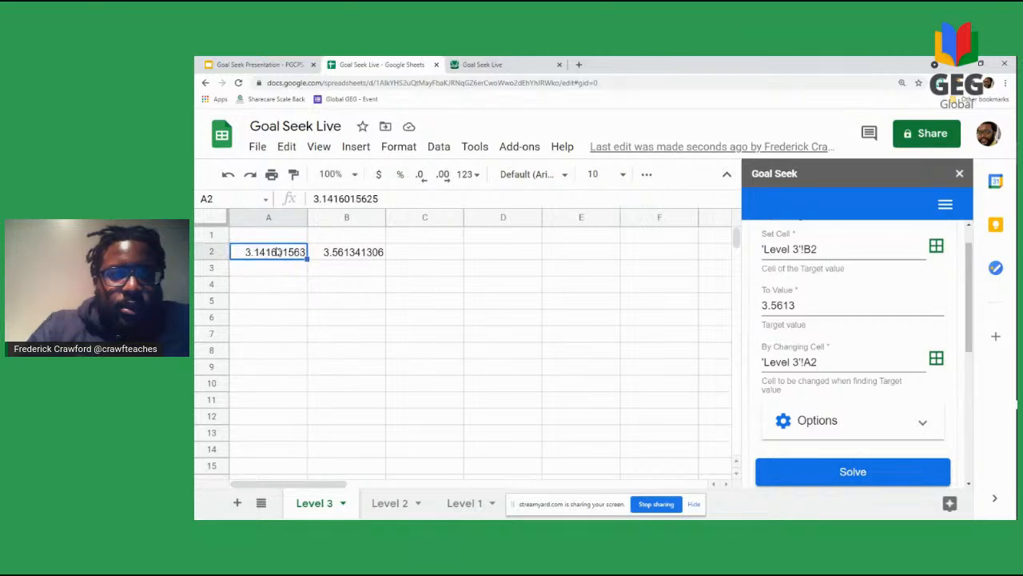
key(Delete)
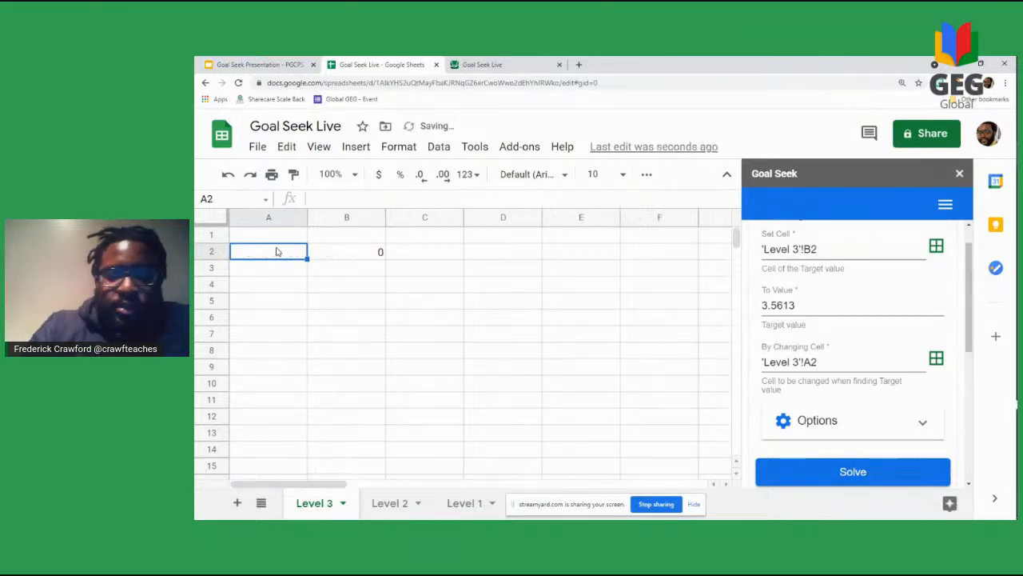
text(=PI()
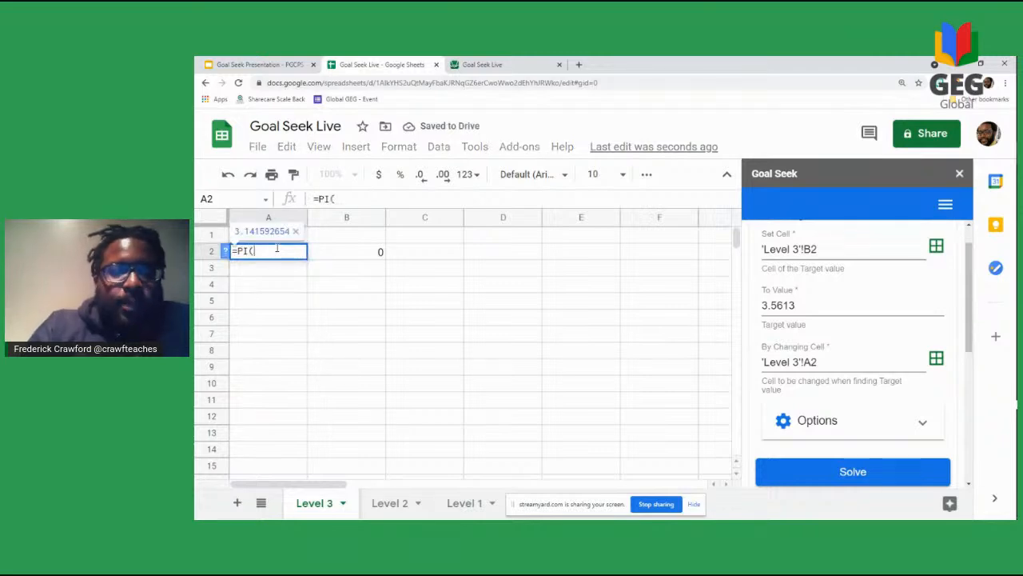
text())
key(Return)
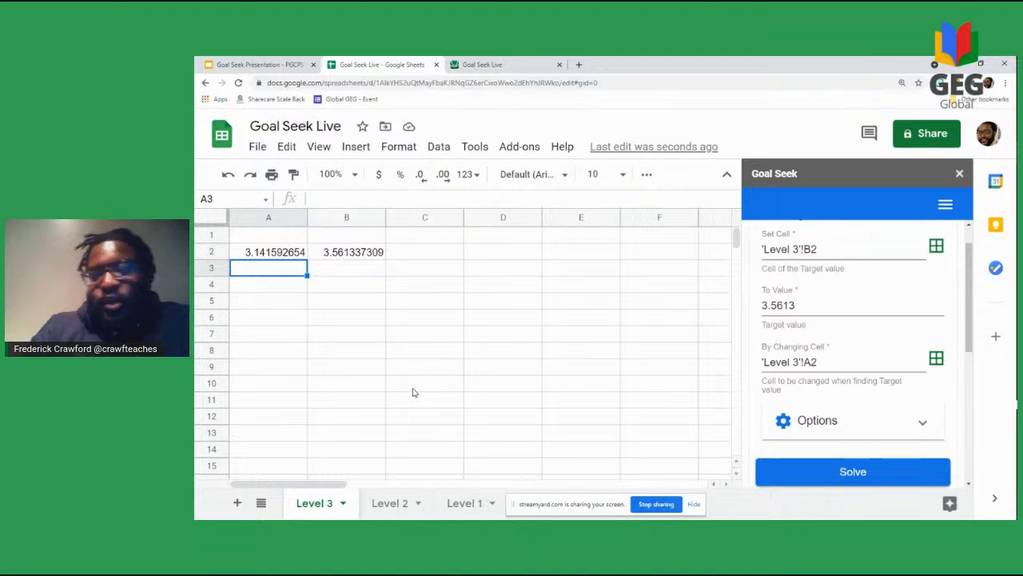
click(833, 482)
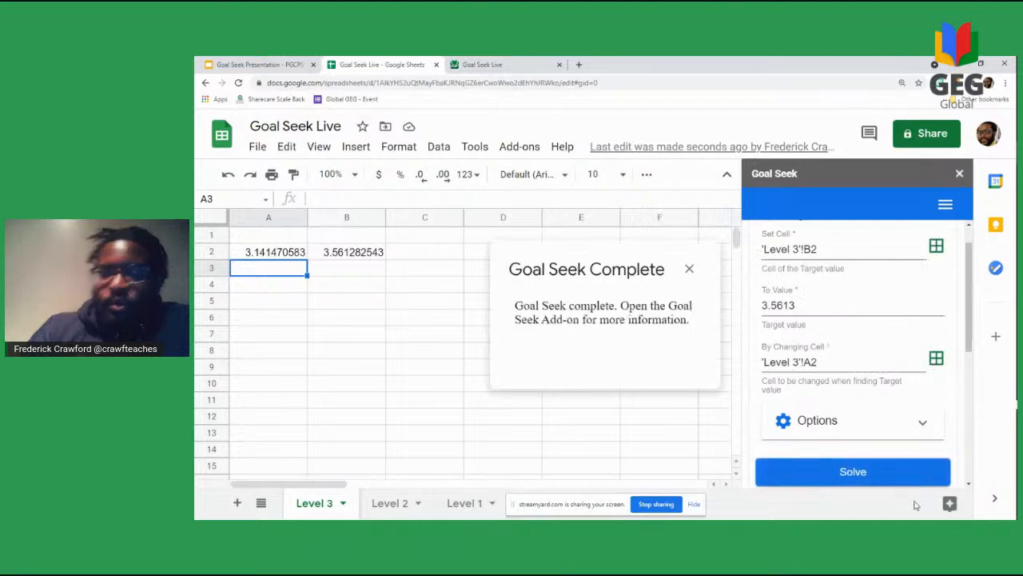
click(690, 269)
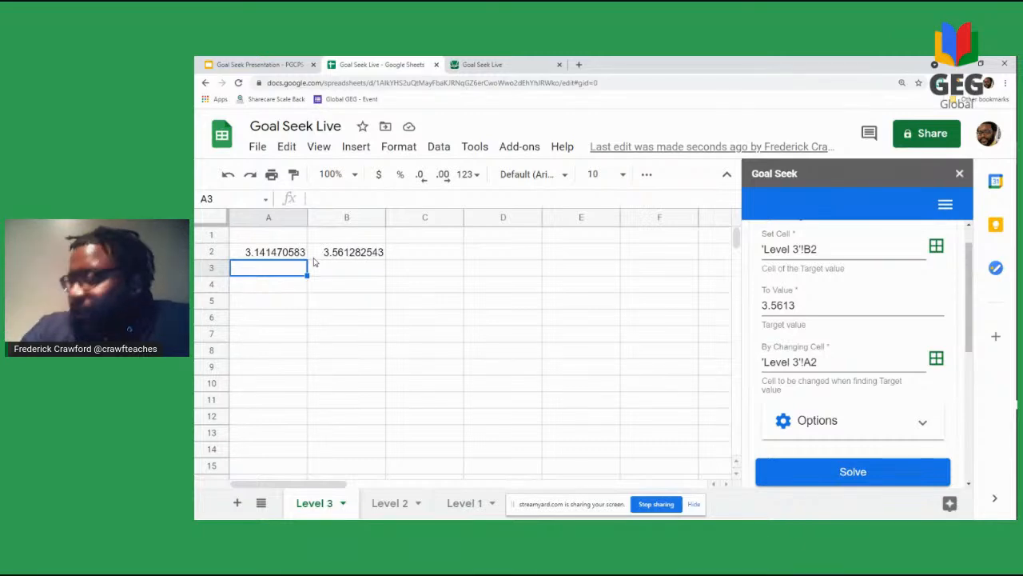
Step: Switch to the Goal Seek presentation in Google Slides and advance to the Bonus Problem slide
click(269, 67)
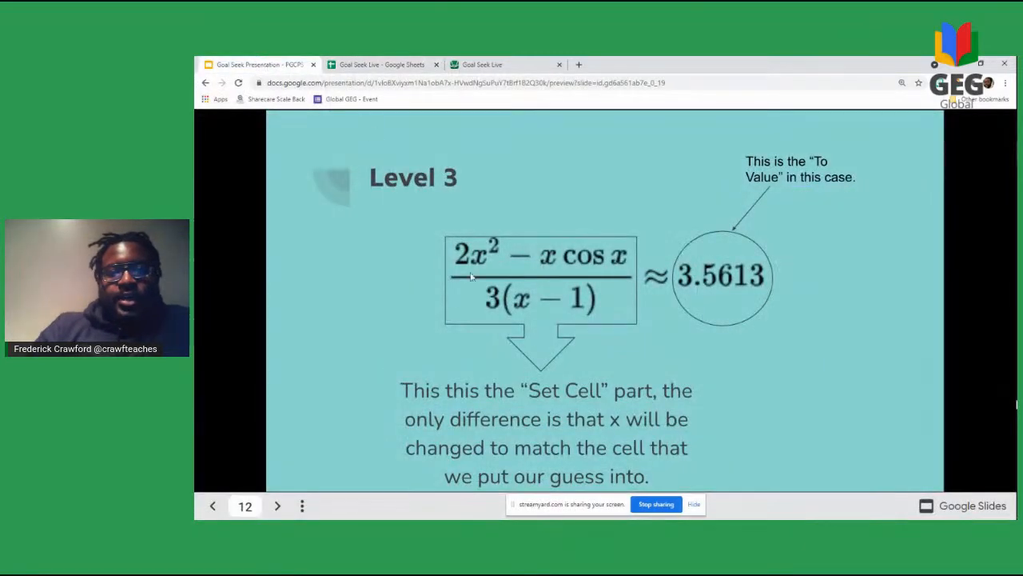
click(807, 313)
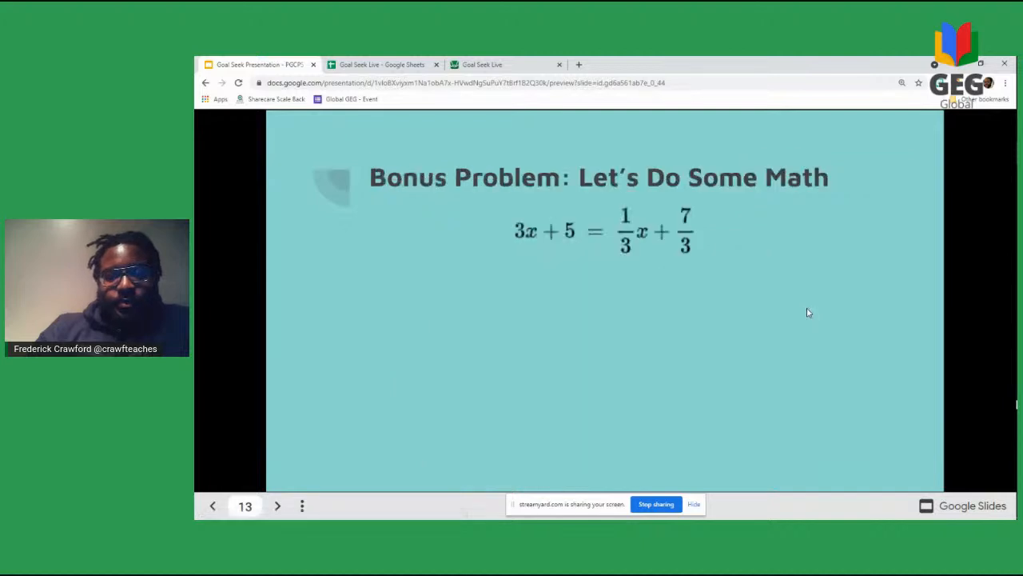
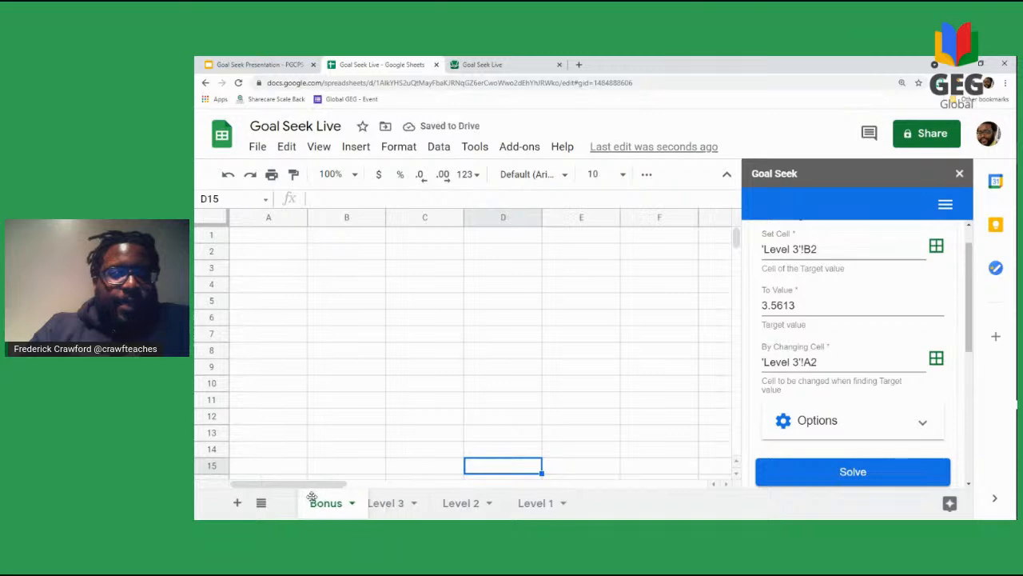
Step: Enter the guess 84 in A2 of the Bonus sheet and the formula =9*A2-A2 in B2
click(283, 255)
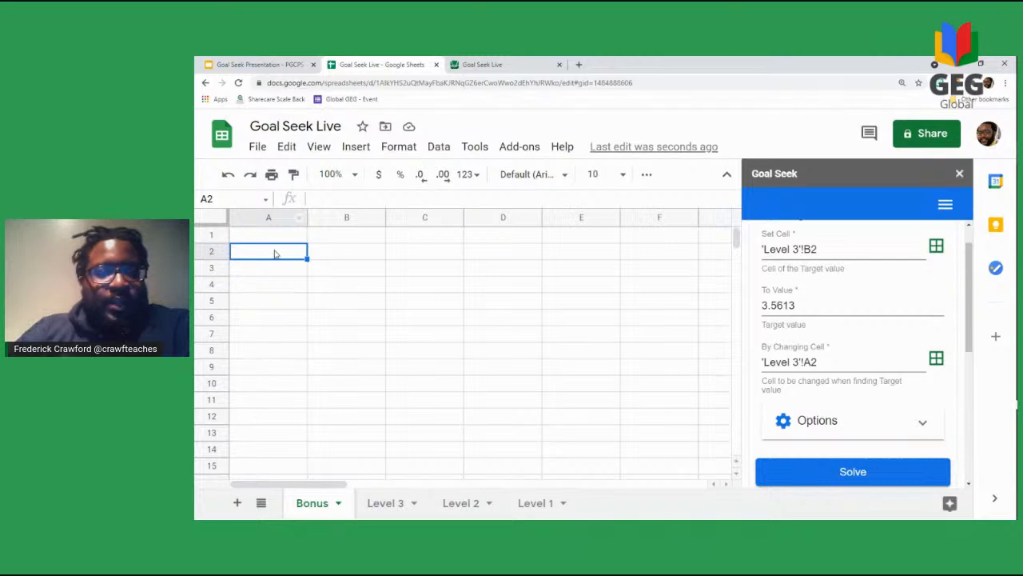
text(84)
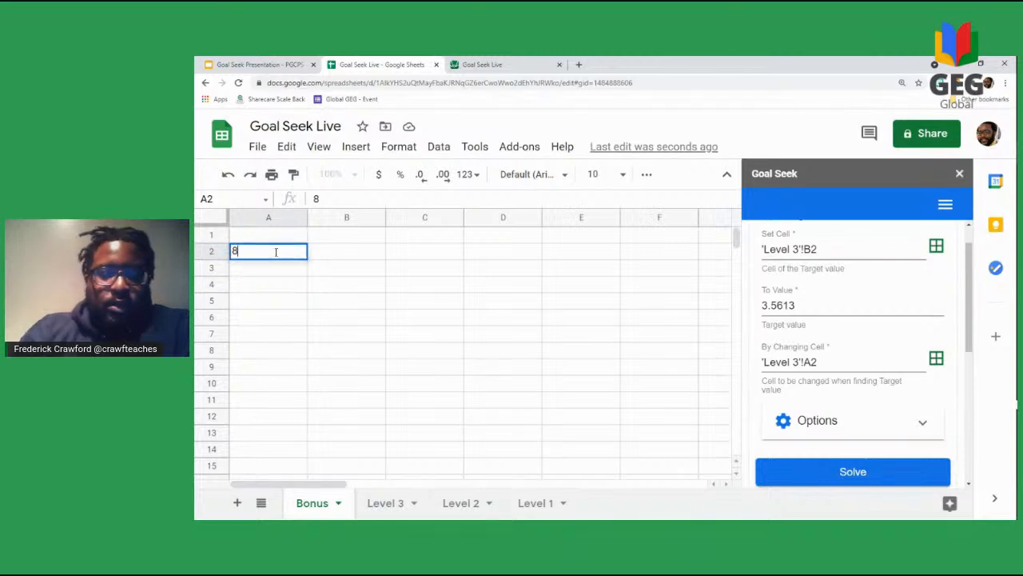
click(326, 256)
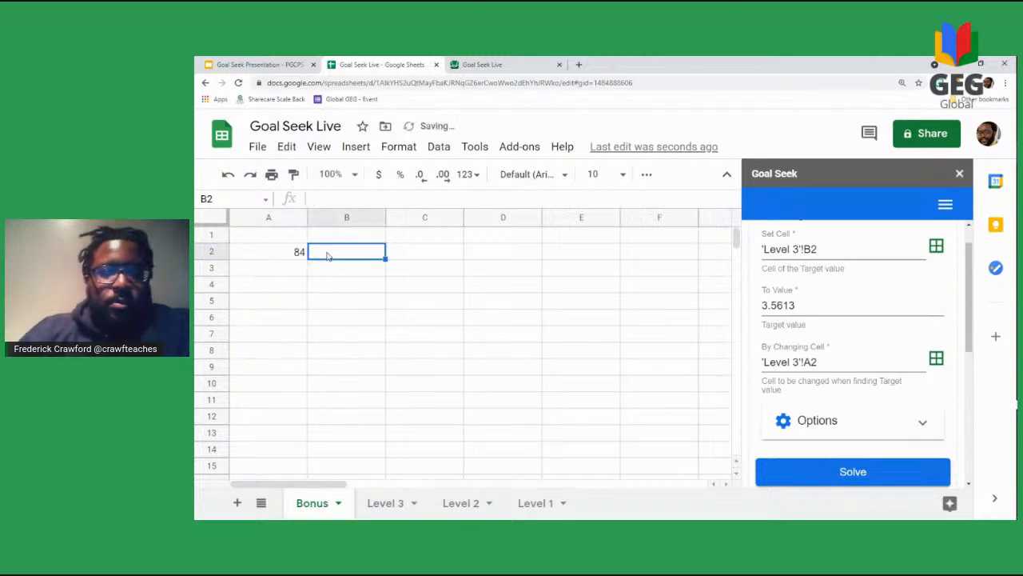
text(=)
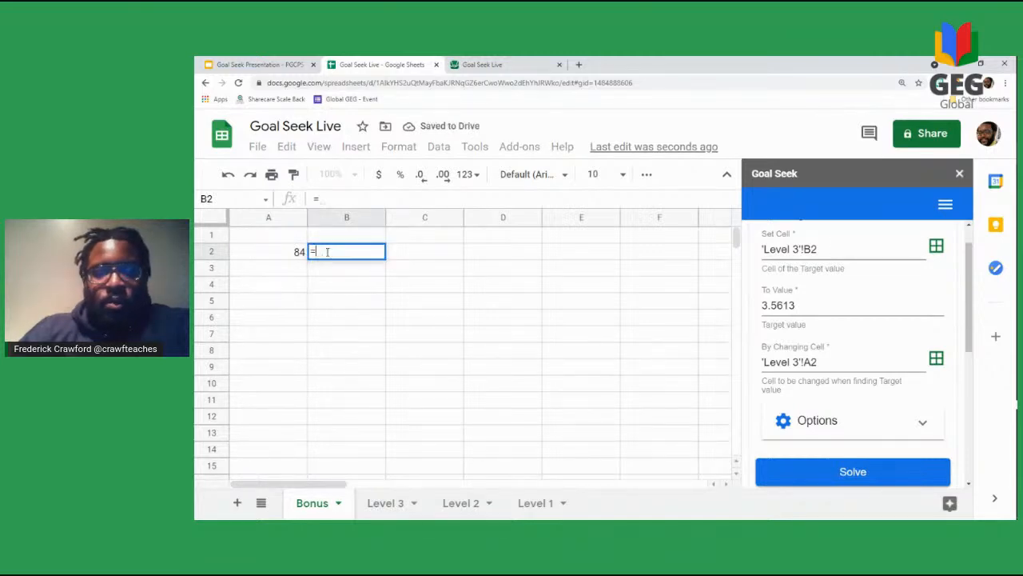
text(9)
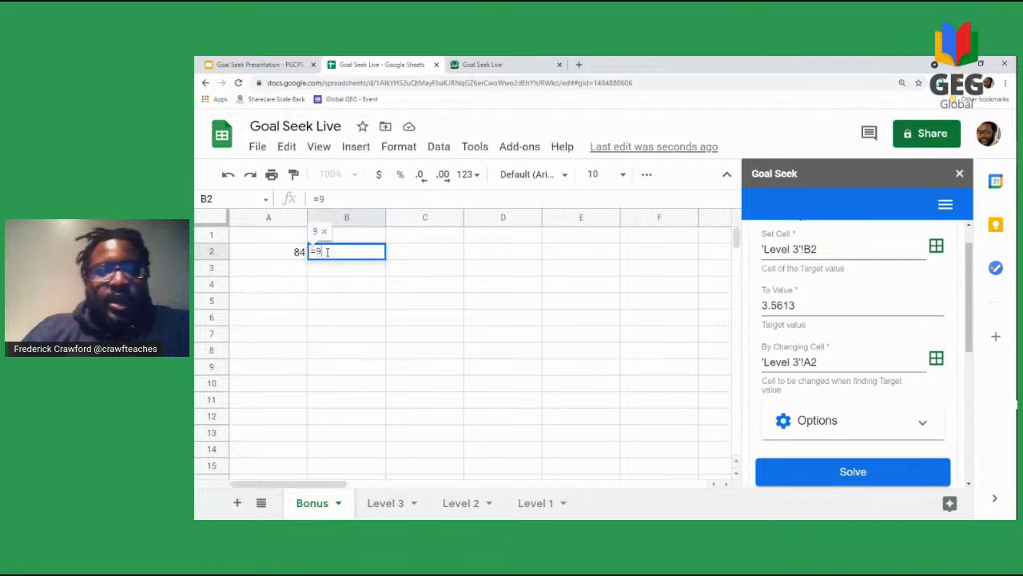
text(*)
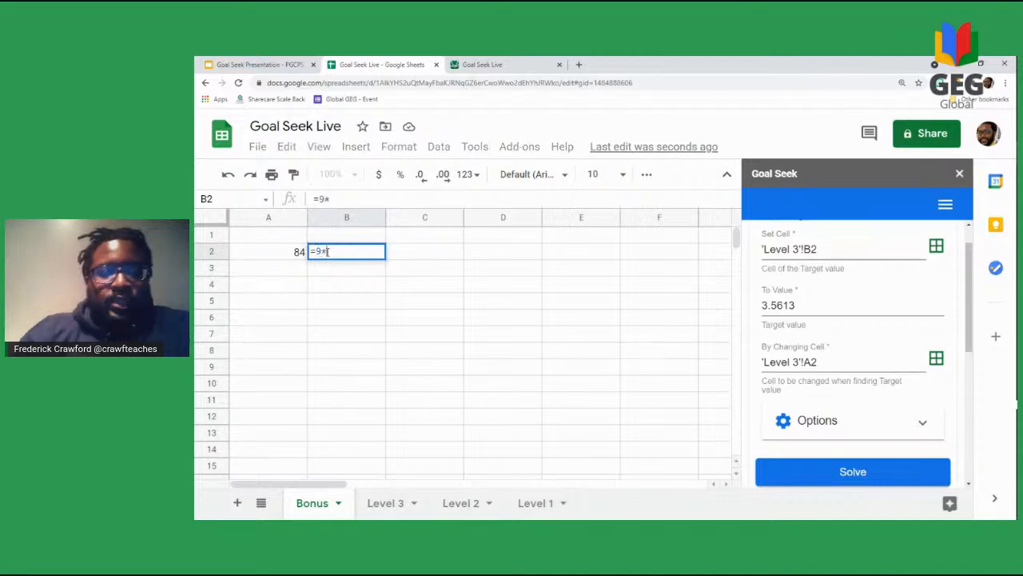
click(281, 256)
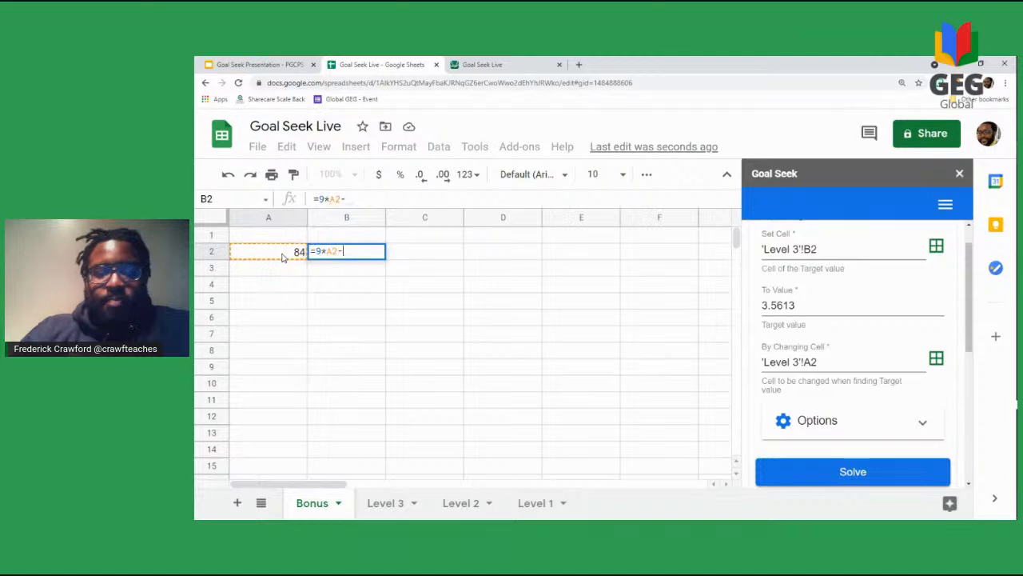
text(-)
click(280, 256)
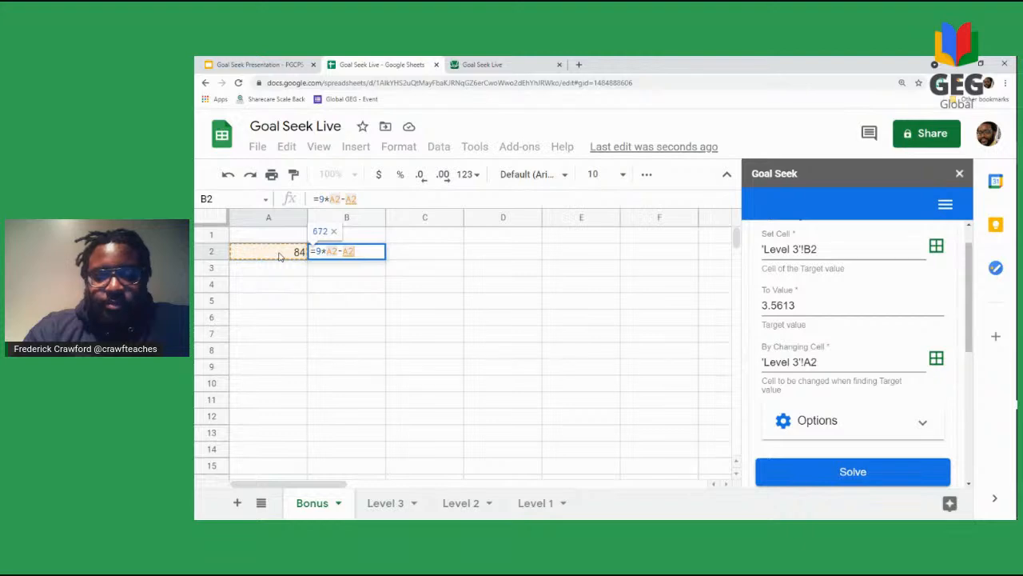
key(Return)
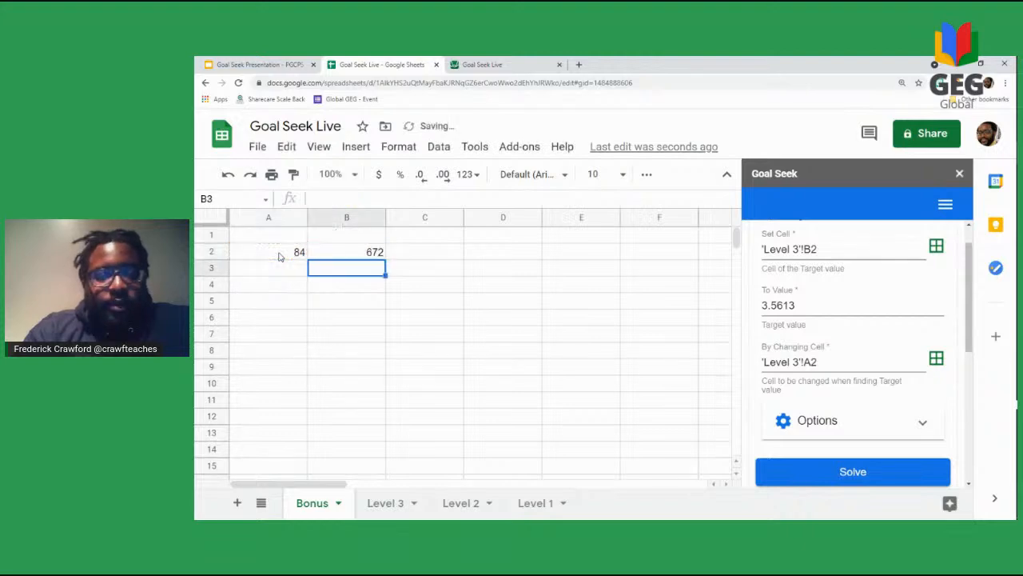
Step: Assign 'Bonus'!B2 as Goal Seek's Set Cell and set the target value to -8
click(359, 252)
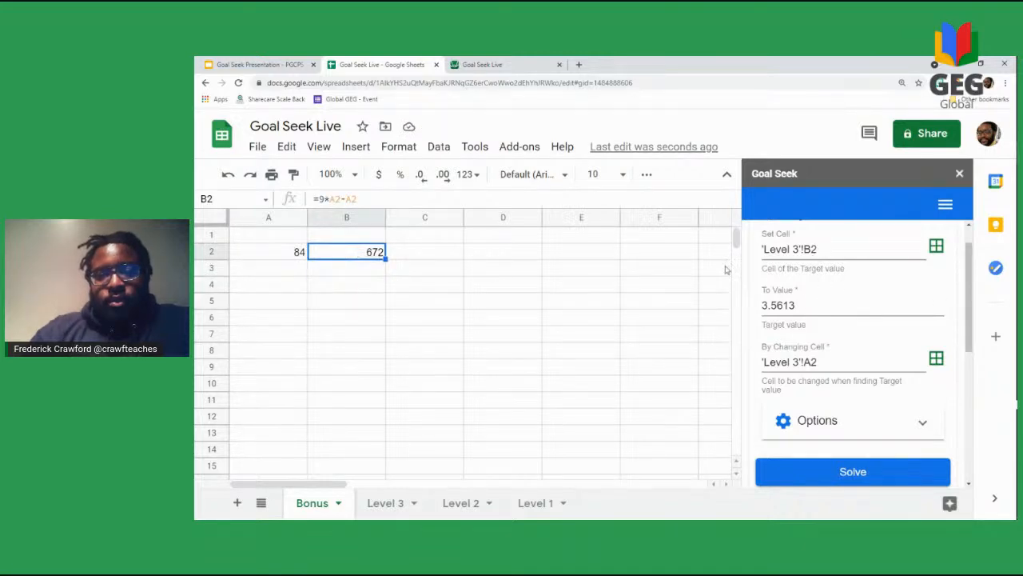
click(937, 247)
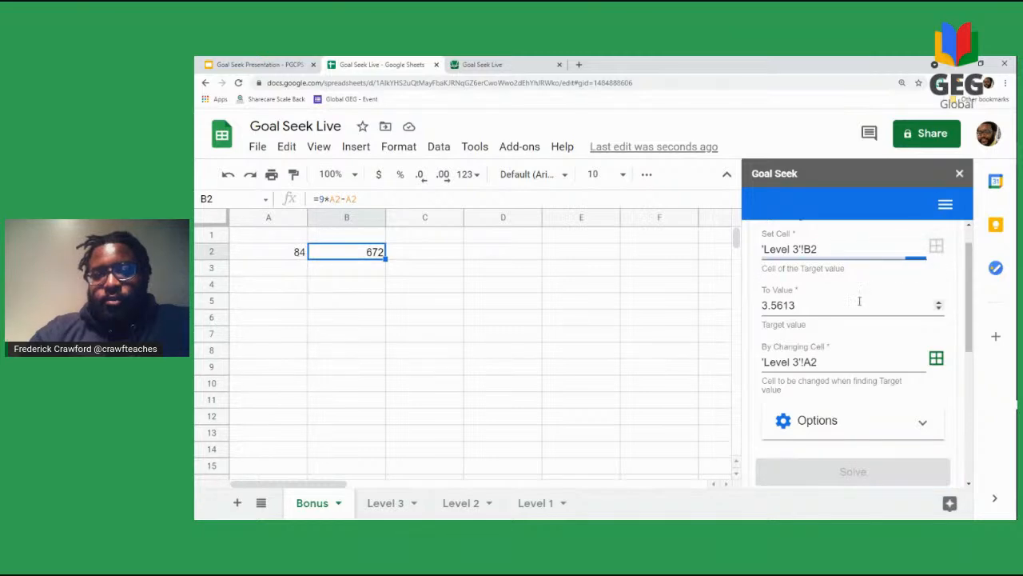
click(832, 305)
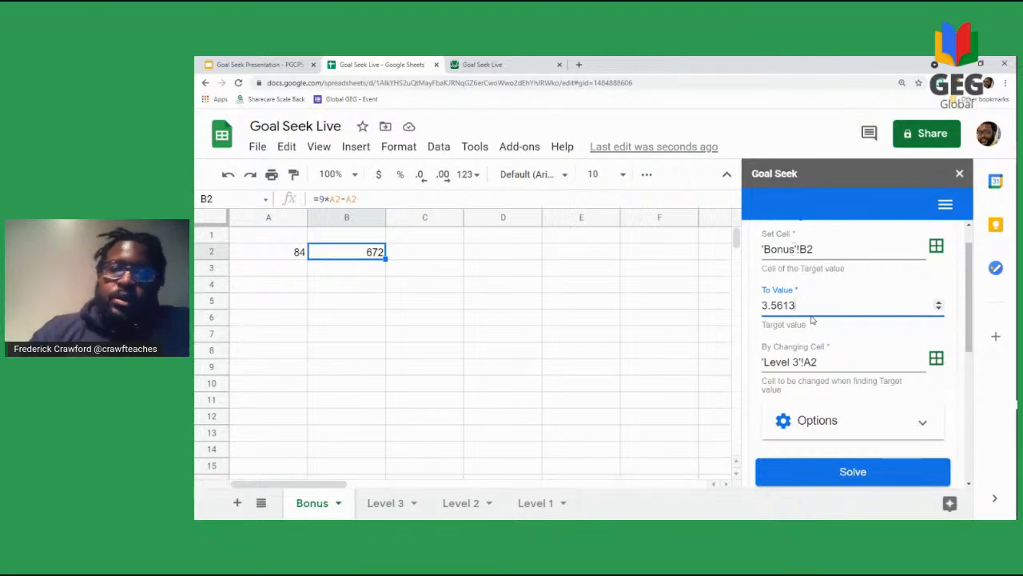
drag(809, 307, 736, 294)
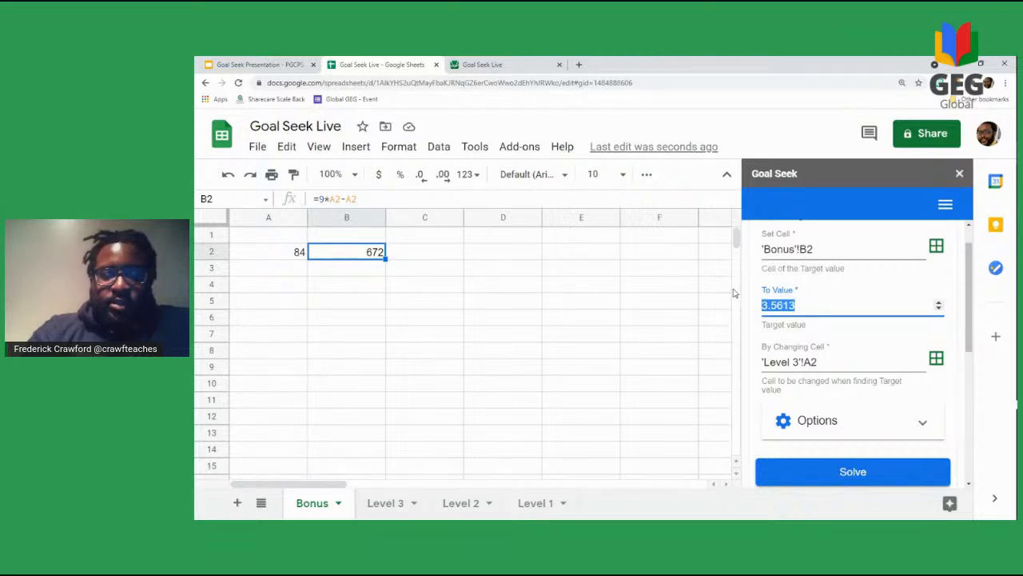
text(-8)
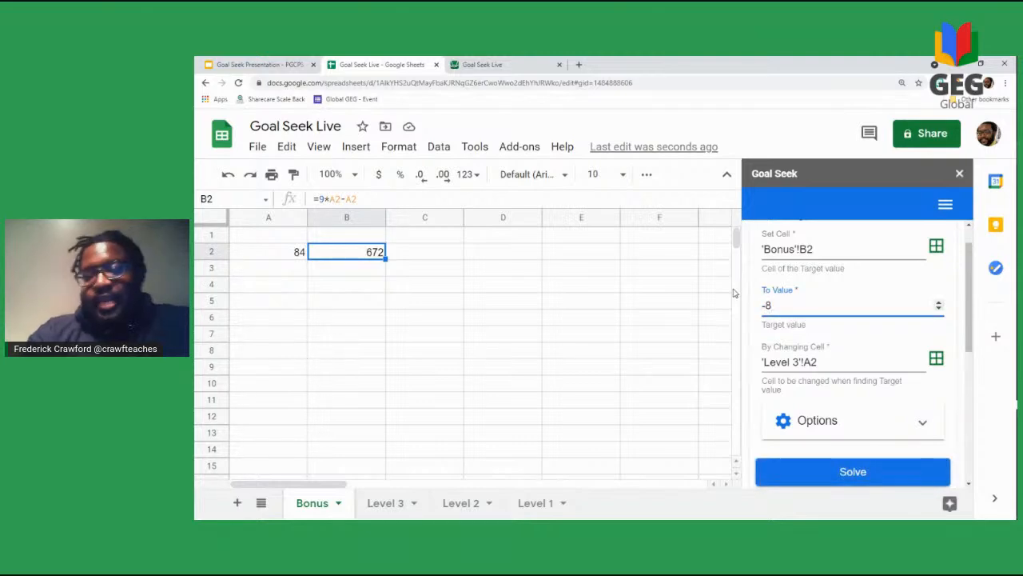
Step: Assign 'Bonus'!A2 as Goal Seek's By Changing Cell and solve the bonus equation
click(876, 362)
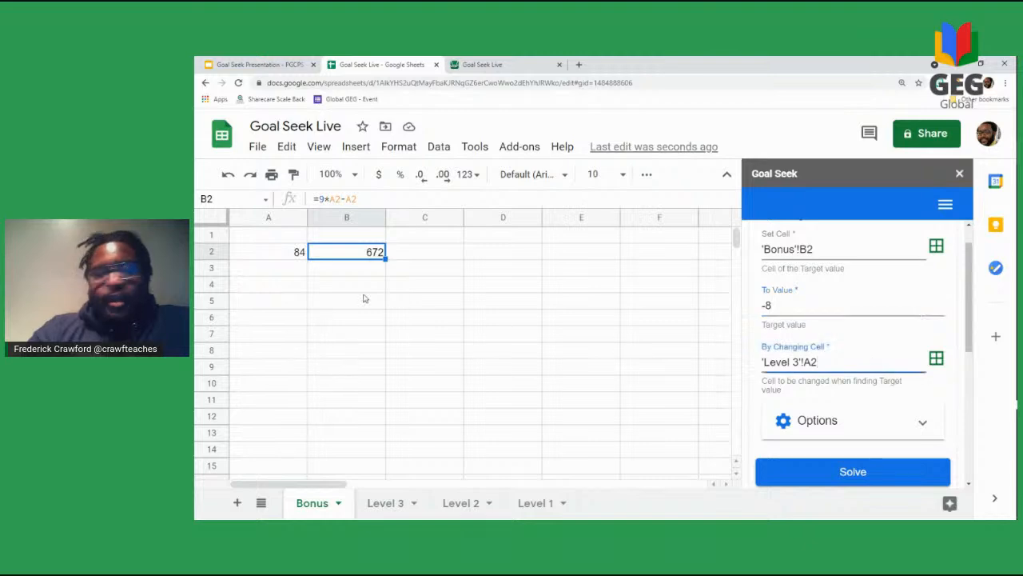
click(257, 254)
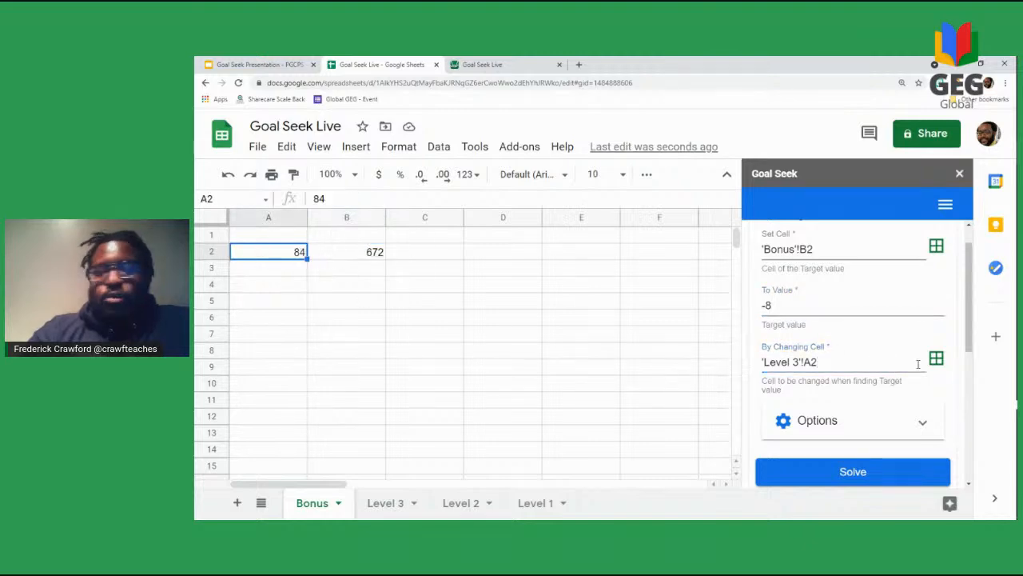
click(938, 362)
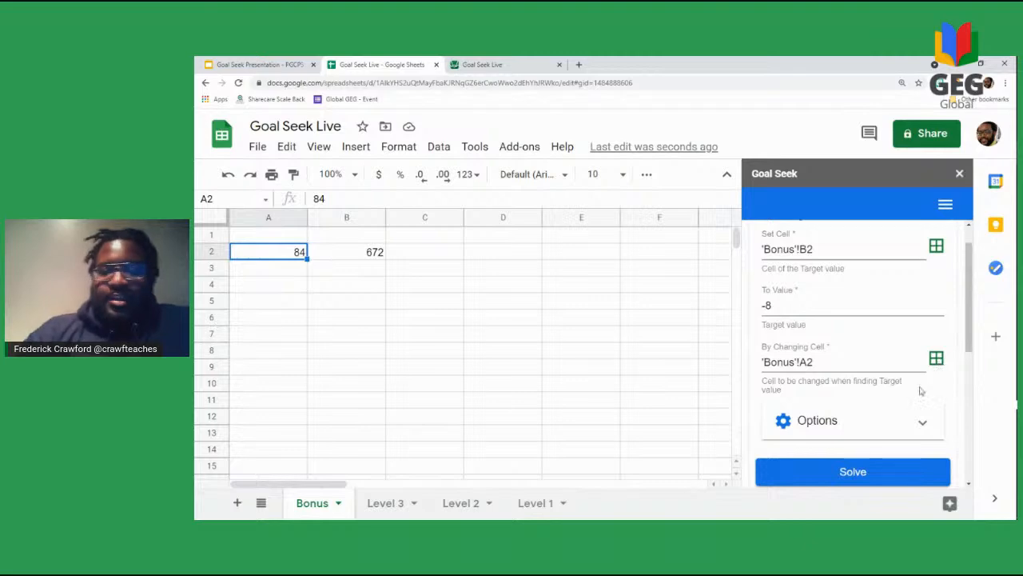
click(844, 478)
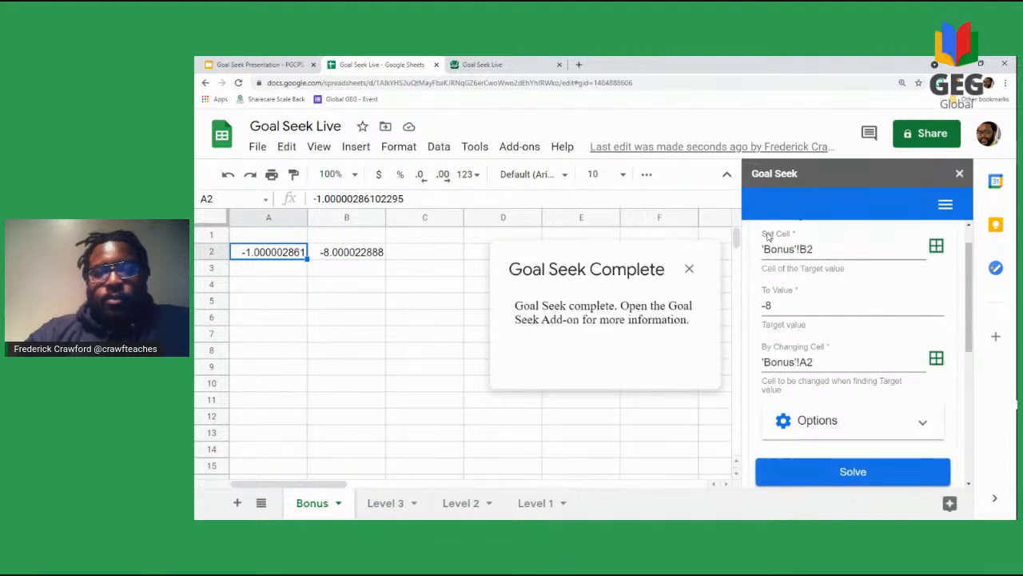
click(686, 269)
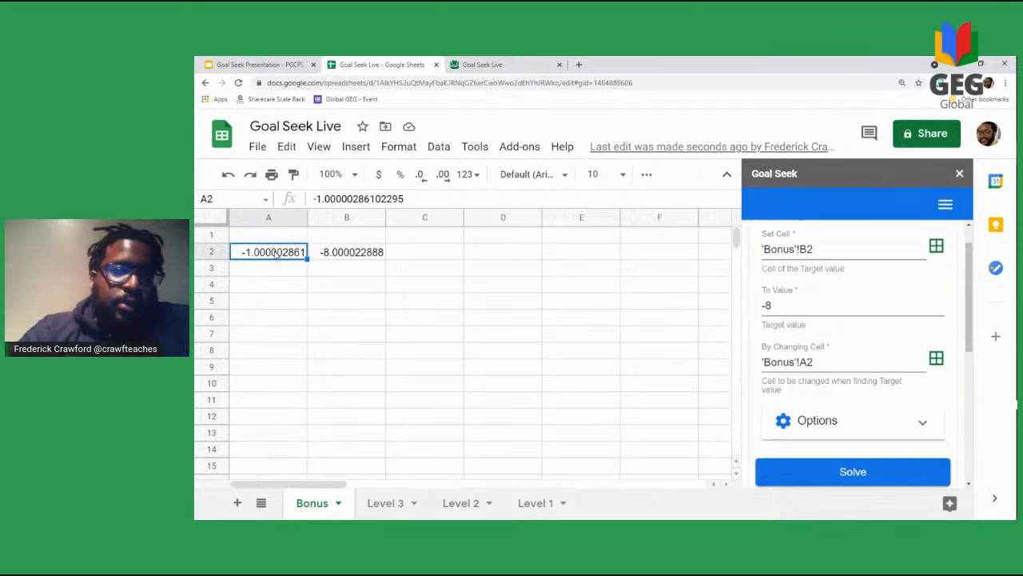
Step: Replace the value in the Bonus sheet's A2 with the guess -1.5 and solve with Goal Seek again
key(Delete)
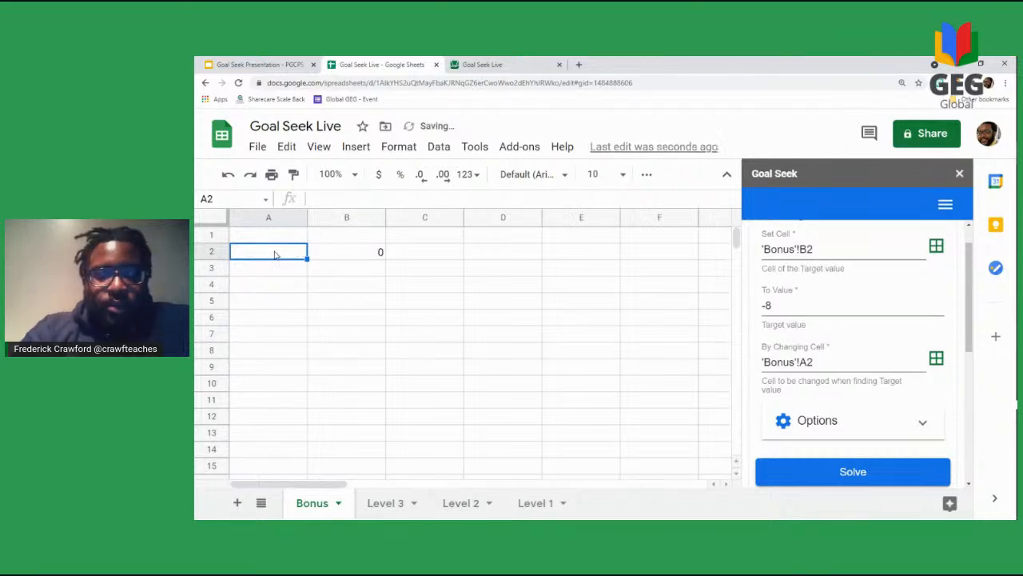
text(-1.5)
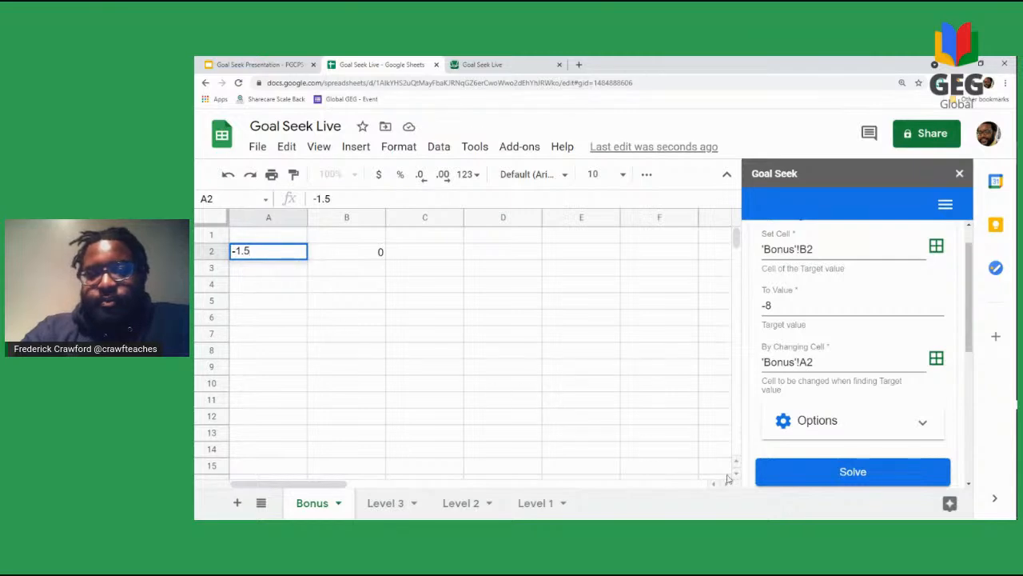
click(524, 379)
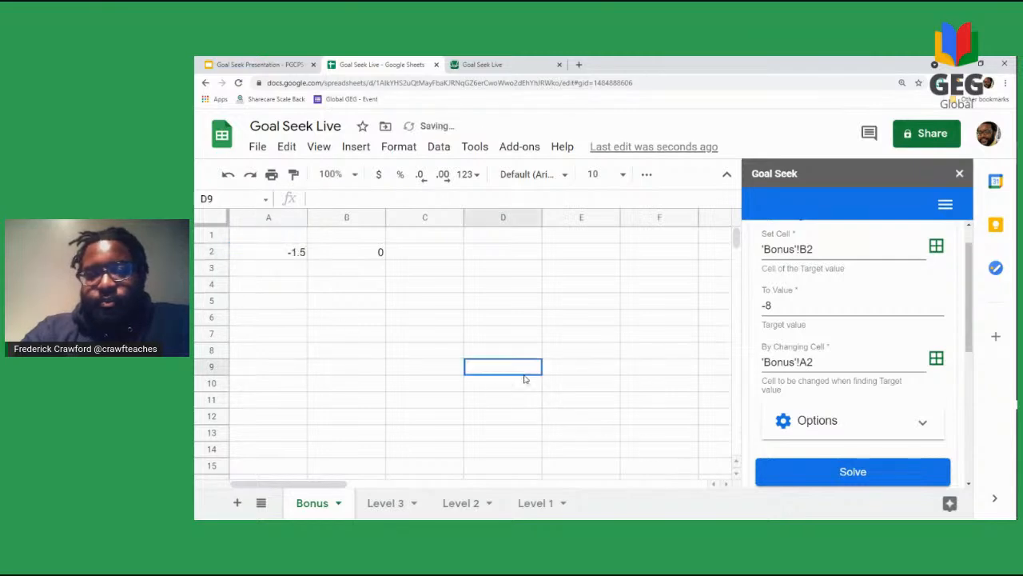
click(804, 477)
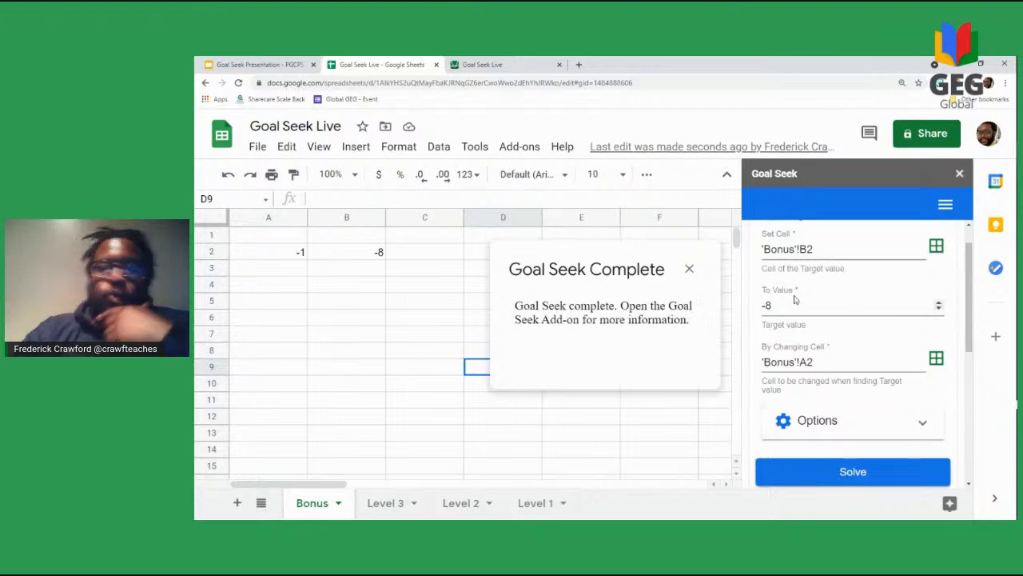
click(690, 270)
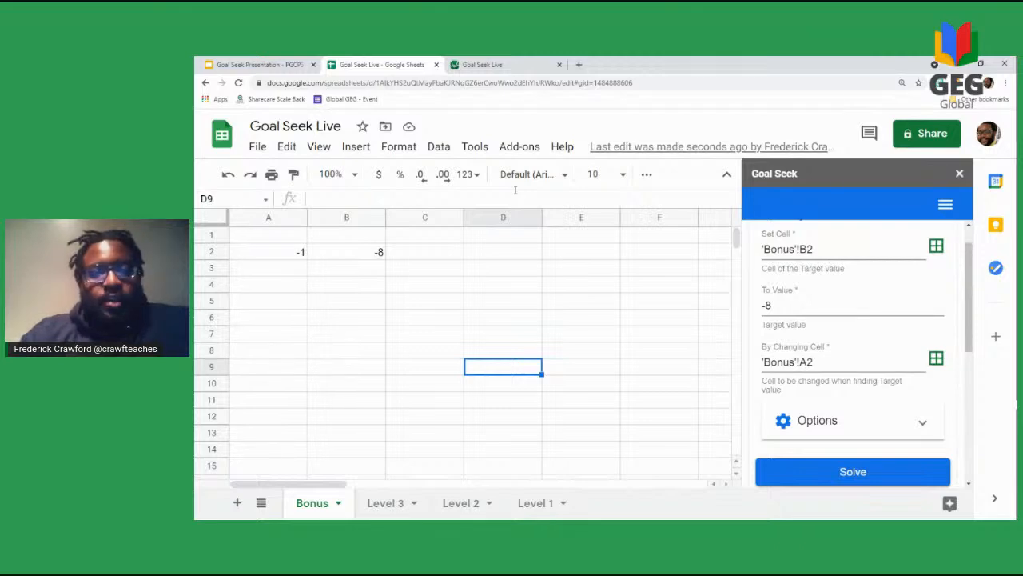
Step: Switch back to the Goal Seek presentation and advance to the Just One Question slide with the equation
click(273, 72)
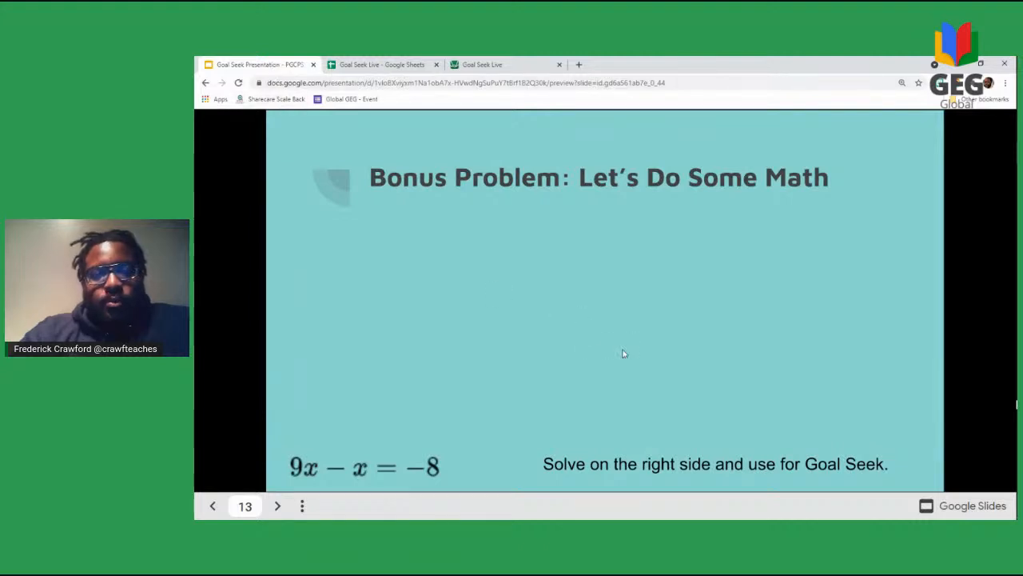
key(Right)
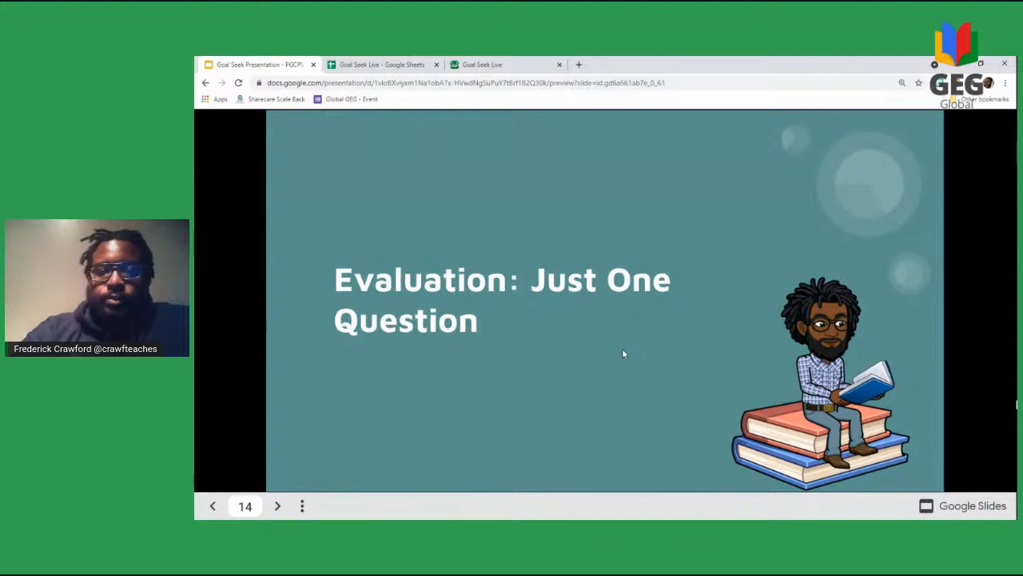
click(623, 353)
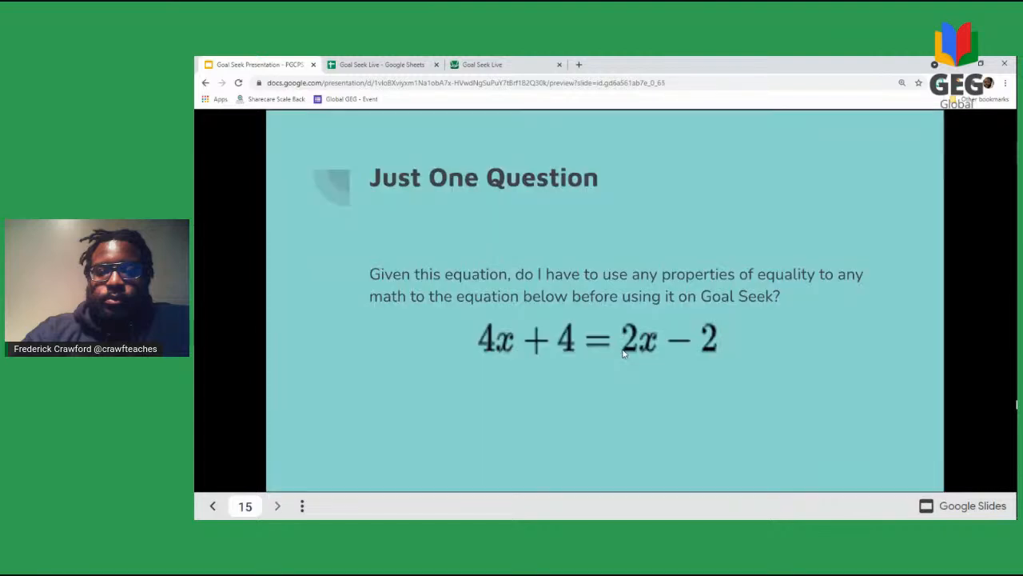